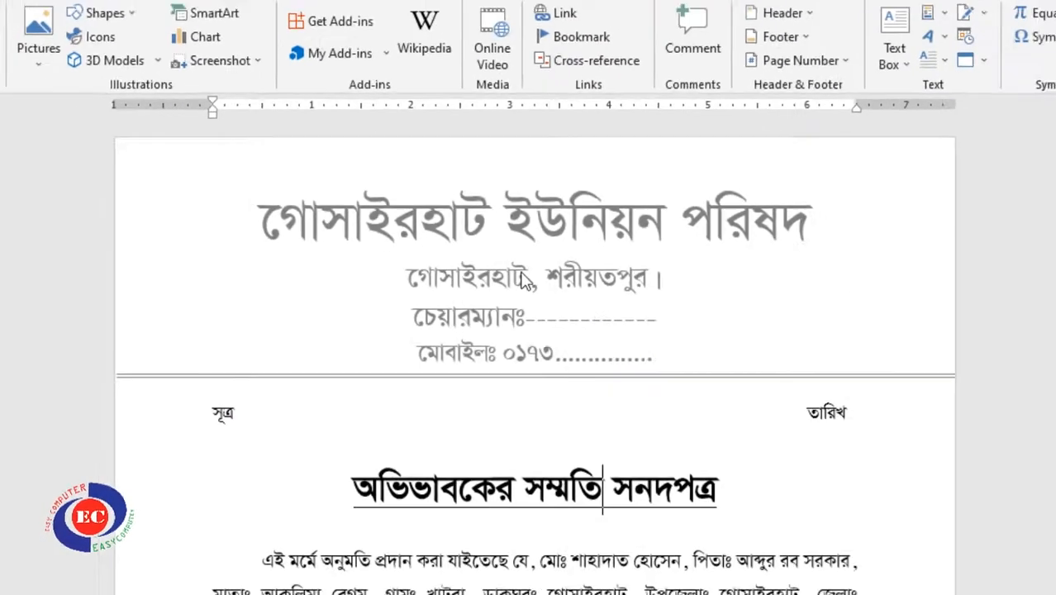
Look through the Easy.docx certificate pages, then create a new blank document with Ctrl+N
{"action": "scroll", "coordinate": [538, 288], "scroll_direction": "down", "scroll_amount": 10}
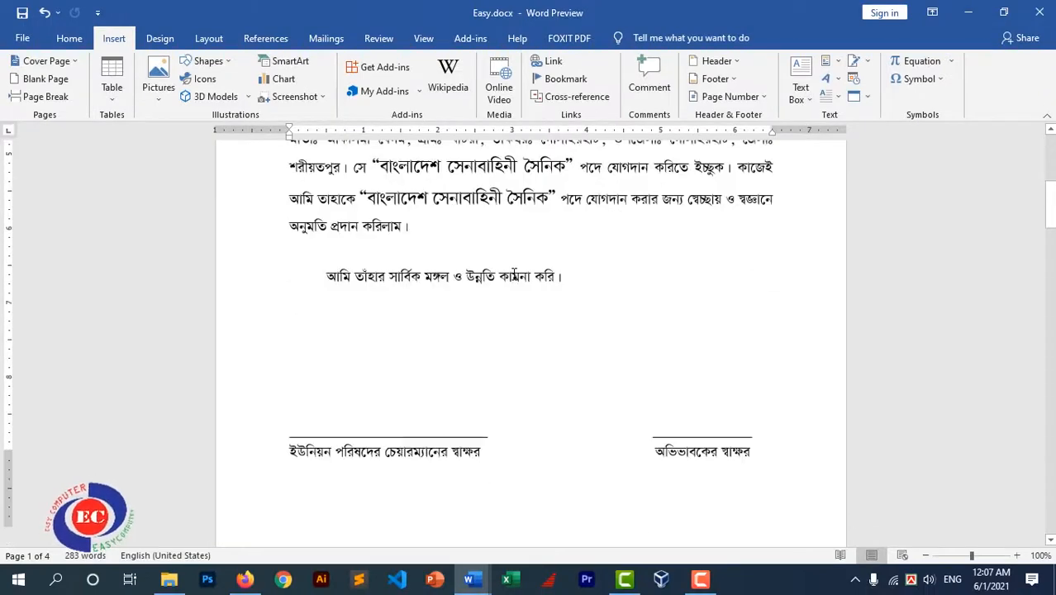
{"action": "scroll", "coordinate": [538, 287], "scroll_direction": "down", "scroll_amount": 5}
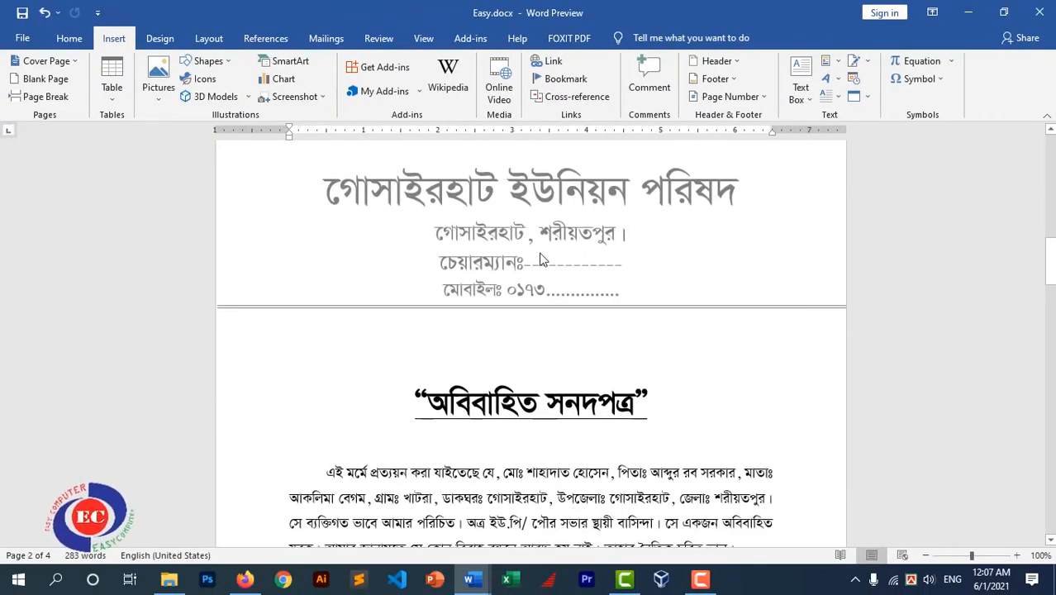
{"action": "scroll", "coordinate": [560, 263], "scroll_direction": "down", "scroll_amount": 15}
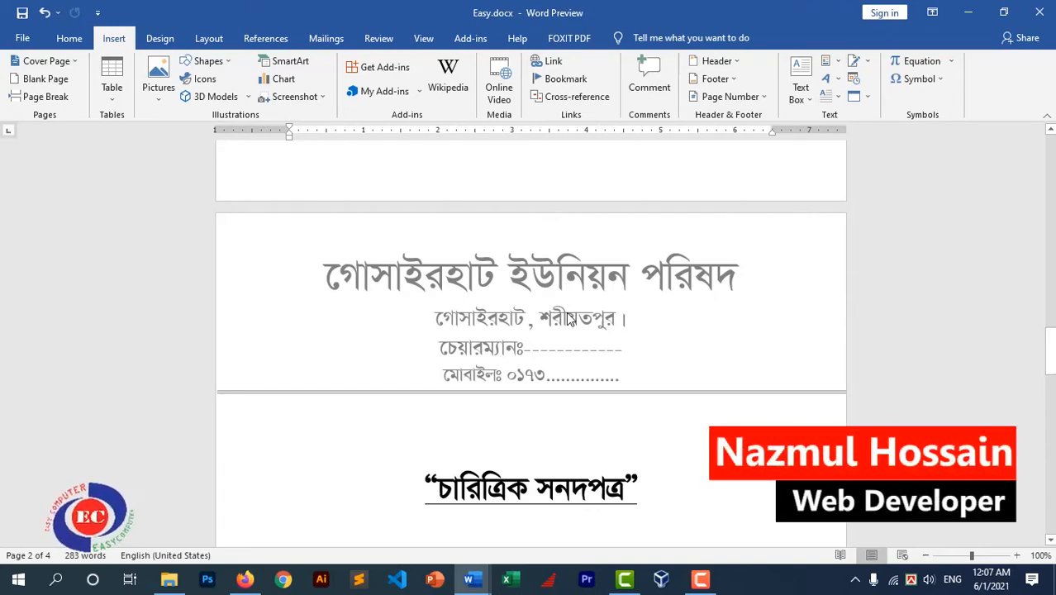
{"action": "scroll", "coordinate": [552, 334], "scroll_direction": "down", "scroll_amount": 10}
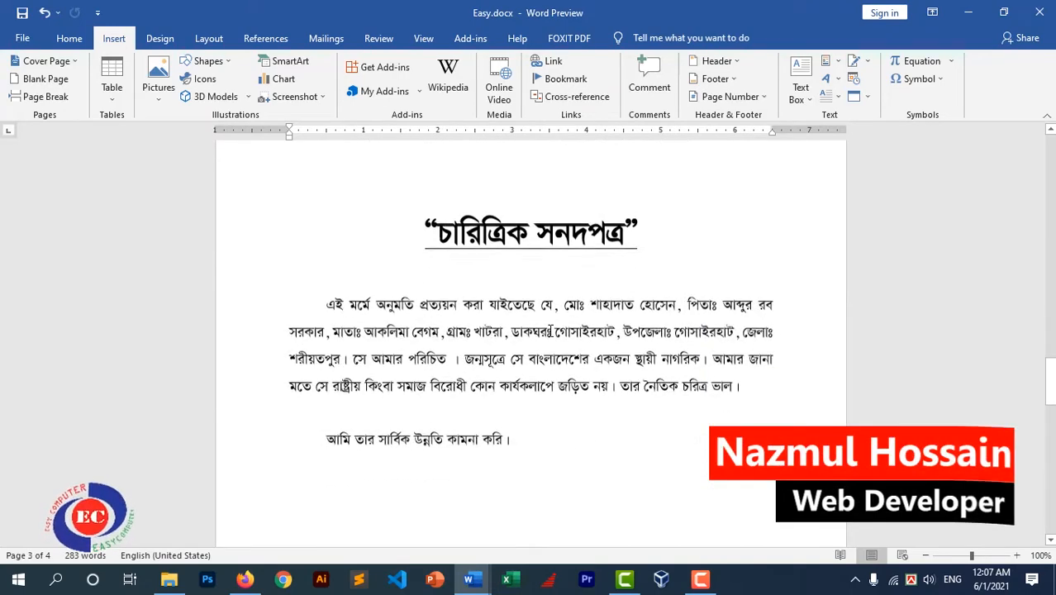
{"action": "scroll", "coordinate": [551, 331], "scroll_direction": "up", "scroll_amount": 10}
{"action": "scroll", "coordinate": [550, 331], "scroll_direction": "down", "scroll_amount": 13}
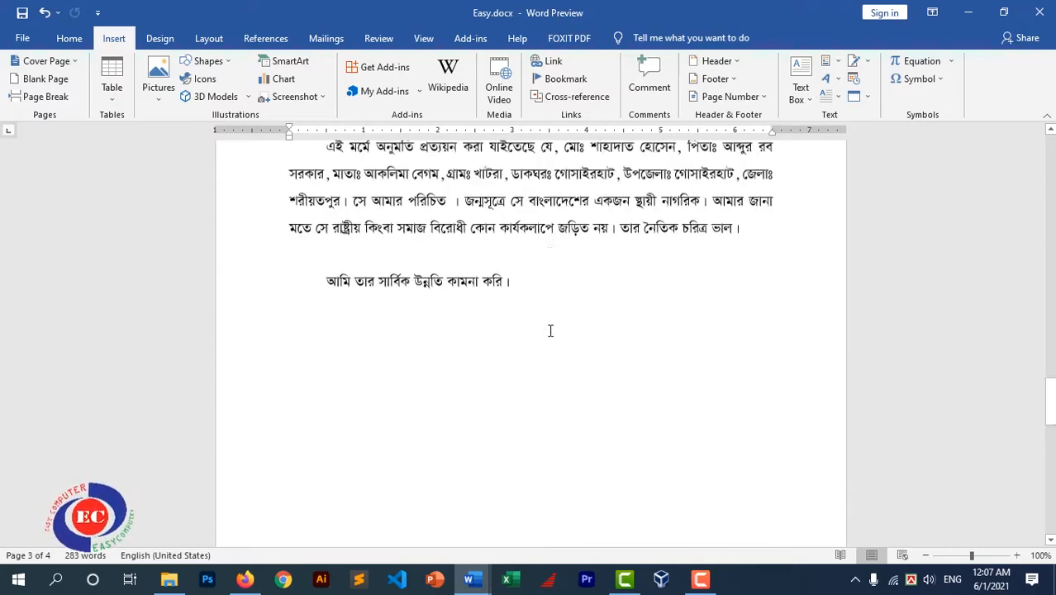
{"action": "scroll", "coordinate": [550, 331], "scroll_direction": "up", "scroll_amount": 12}
{"action": "scroll", "coordinate": [550, 331], "scroll_direction": "up", "scroll_amount": 8}
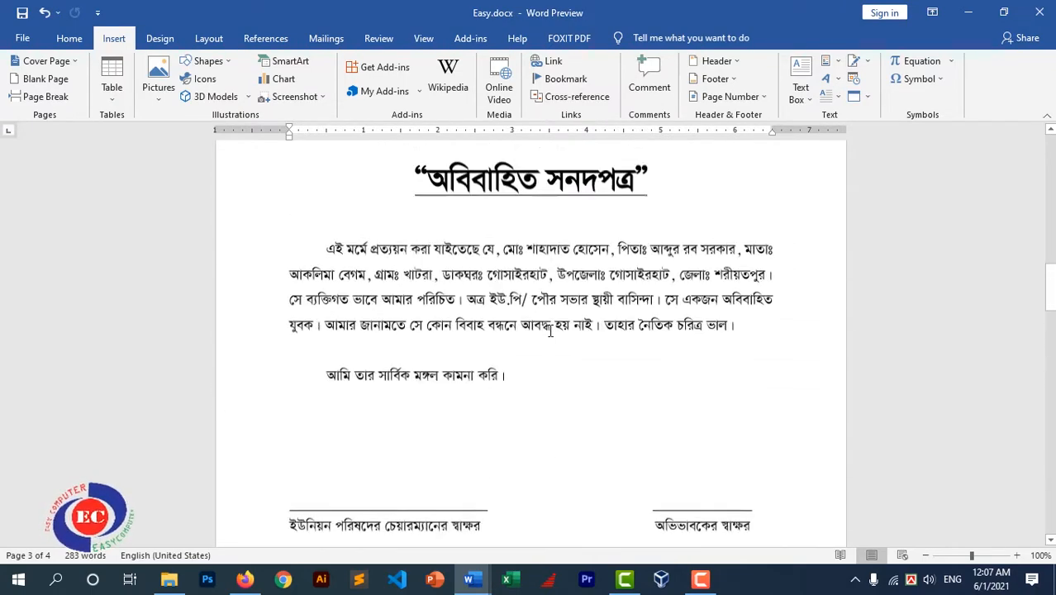
{"action": "key", "text": "ctrl+n"}
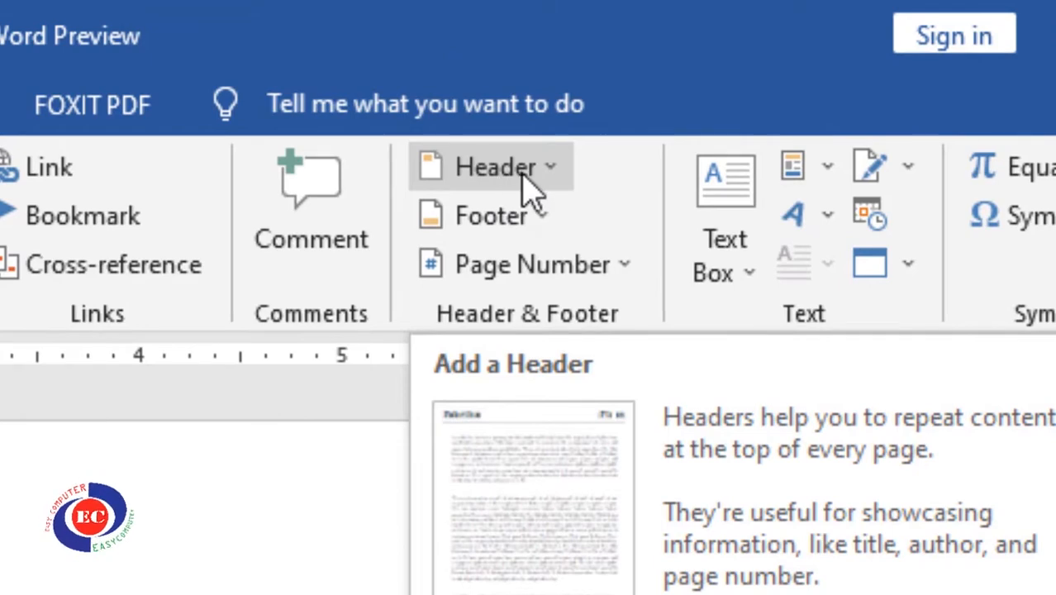
Choose Edit Header from the Header gallery to edit the new document's empty header
{"action": "left_click", "coordinate": [526, 176]}
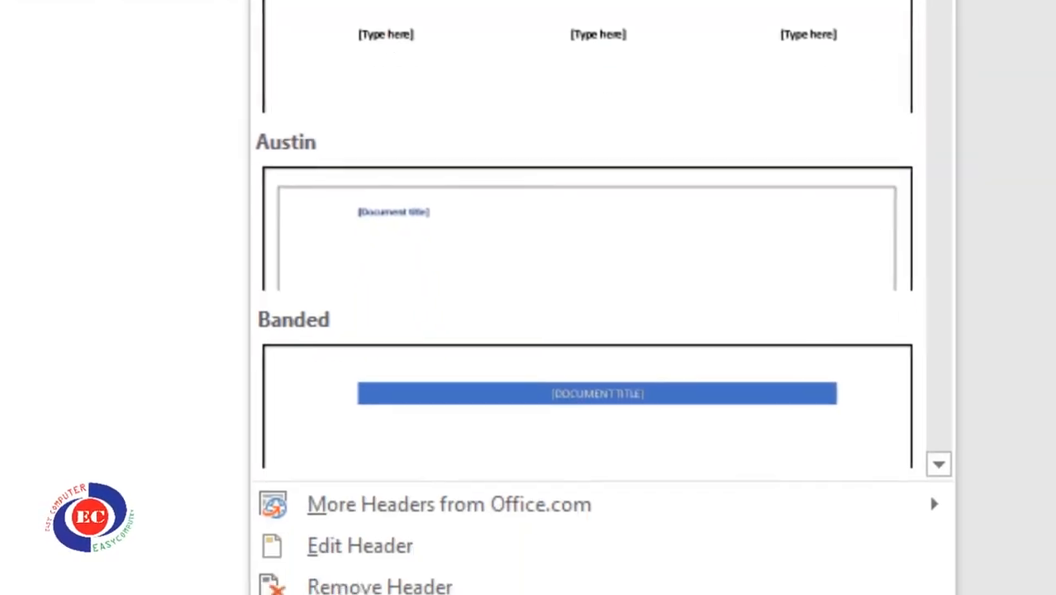
{"action": "scroll", "coordinate": [435, 372], "scroll_direction": "down", "scroll_amount": 10}
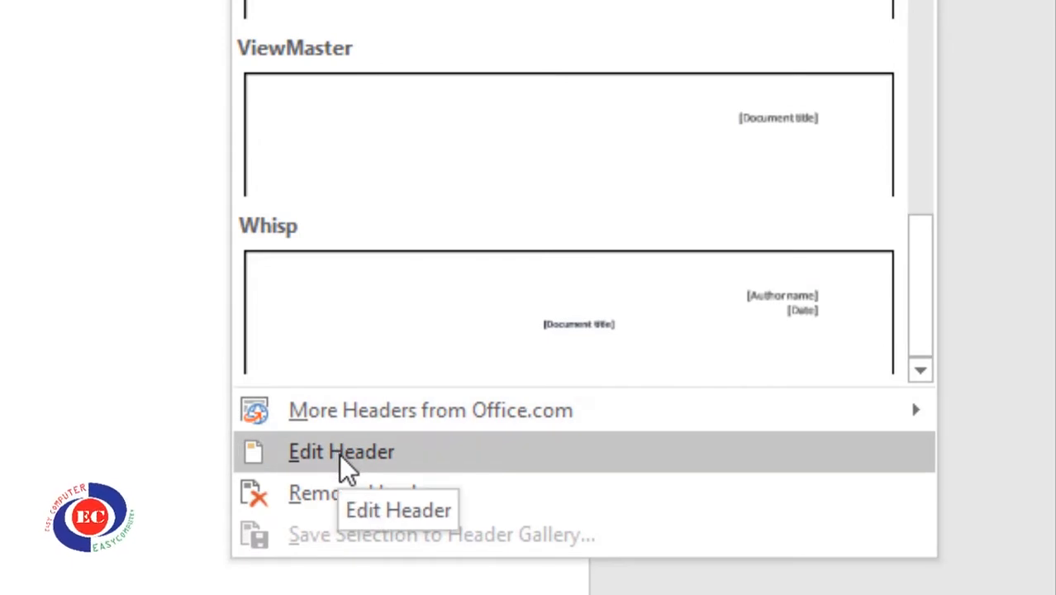
{"action": "left_click", "coordinate": [343, 456]}
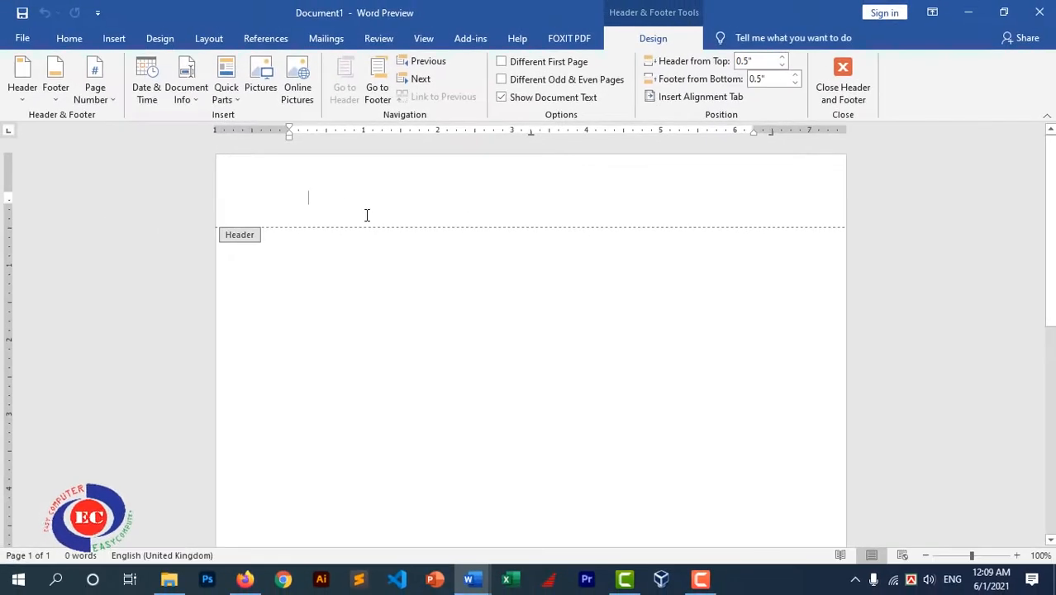
Apply No Spacing and set the header font to Times New Roman, 16 pt
{"action": "left_click", "coordinate": [70, 38]}
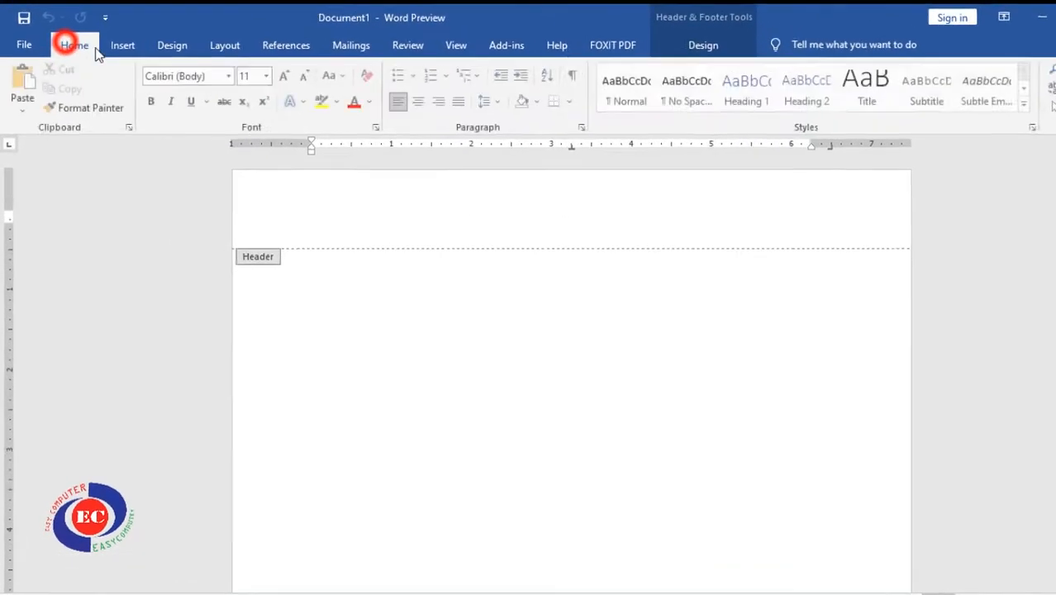
{"action": "left_click", "coordinate": [895, 143]}
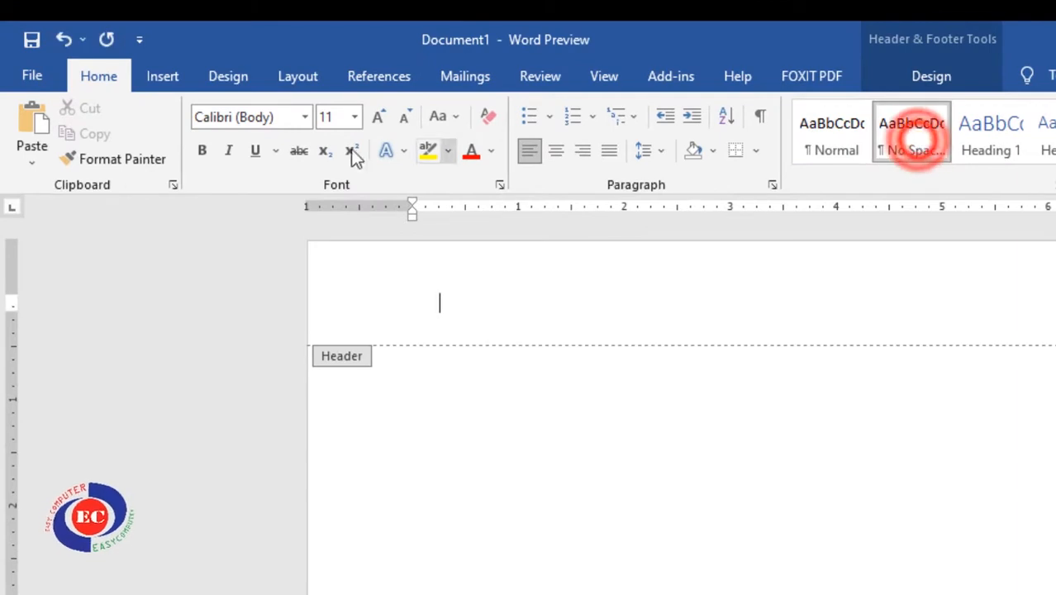
{"action": "left_click", "coordinate": [243, 117]}
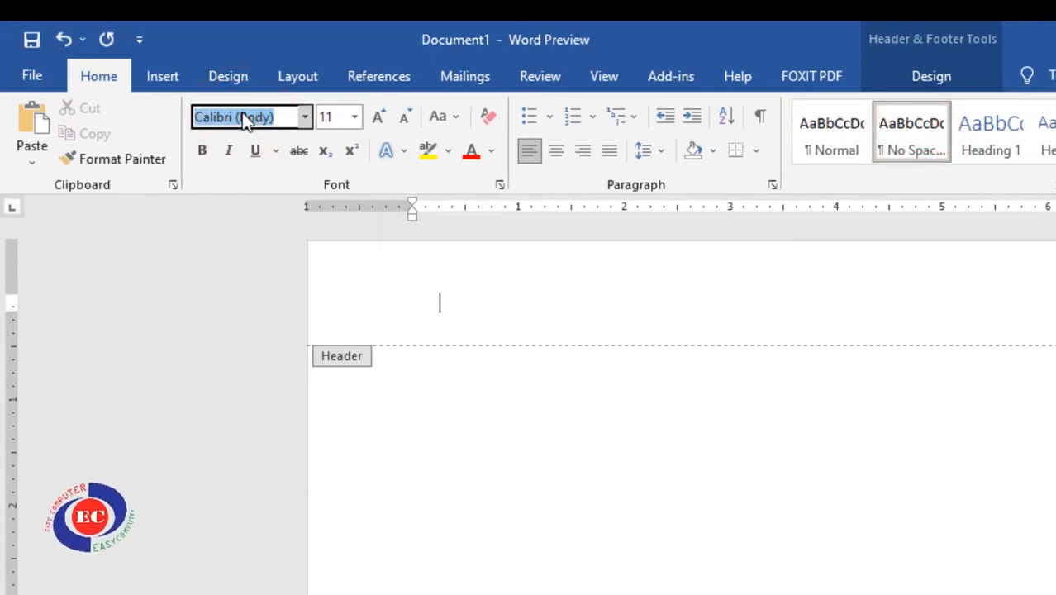
{"action": "type", "text": "Times New Roman"}
{"action": "key", "text": "Return"}
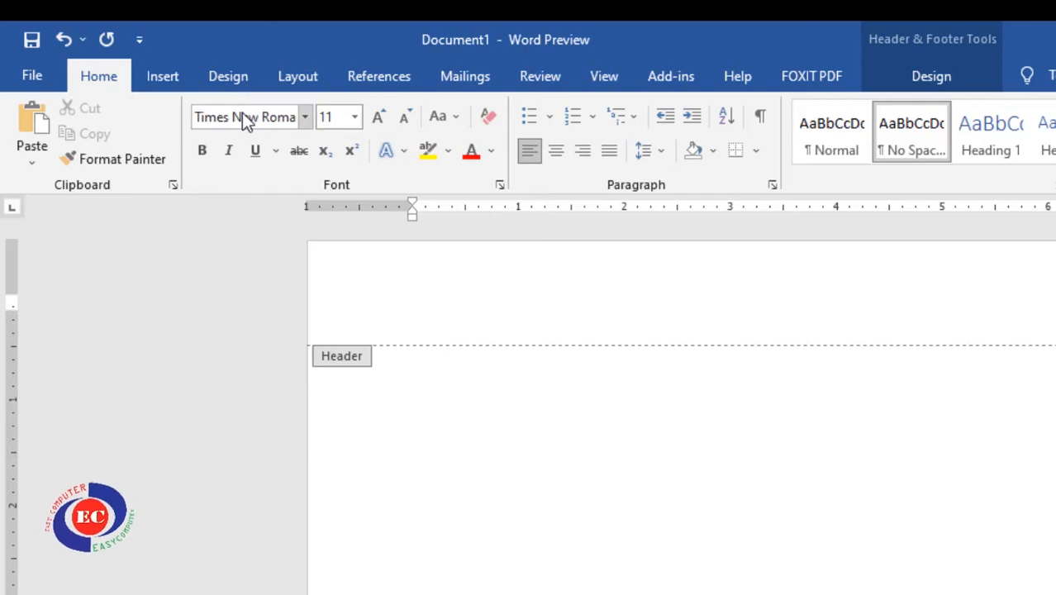
{"action": "left_click", "coordinate": [338, 116]}
{"action": "type", "text": "16"}
{"action": "key", "text": "Return"}
Type 'Easy Computer', the company's address, and a 'Mobile:' line with the phone number
{"action": "type", "text": "Easy Computer"}
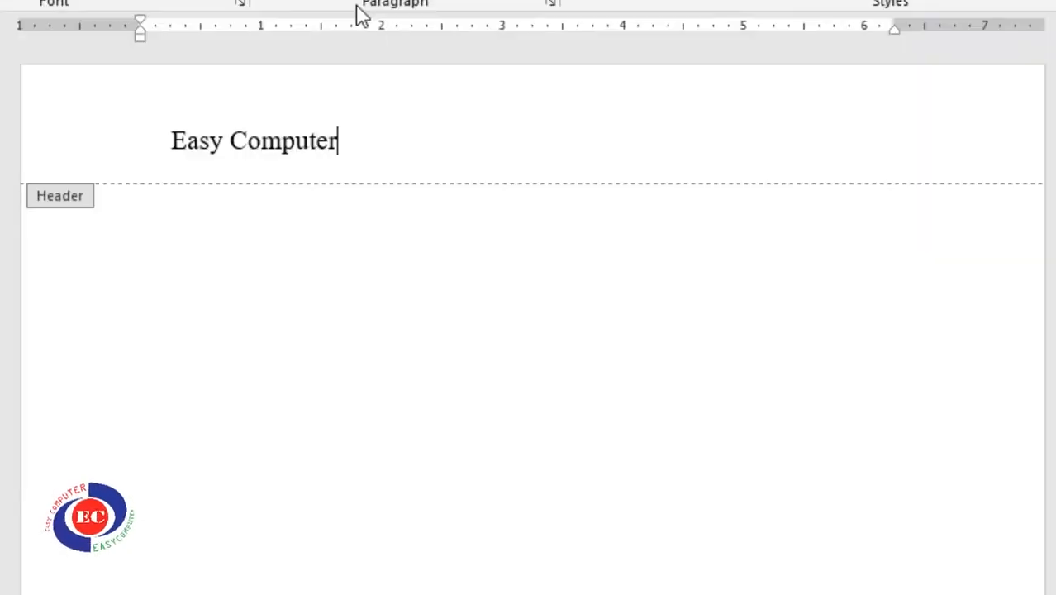
{"action": "key", "text": "Return"}
{"action": "type", "text": "Thana Road Go"}
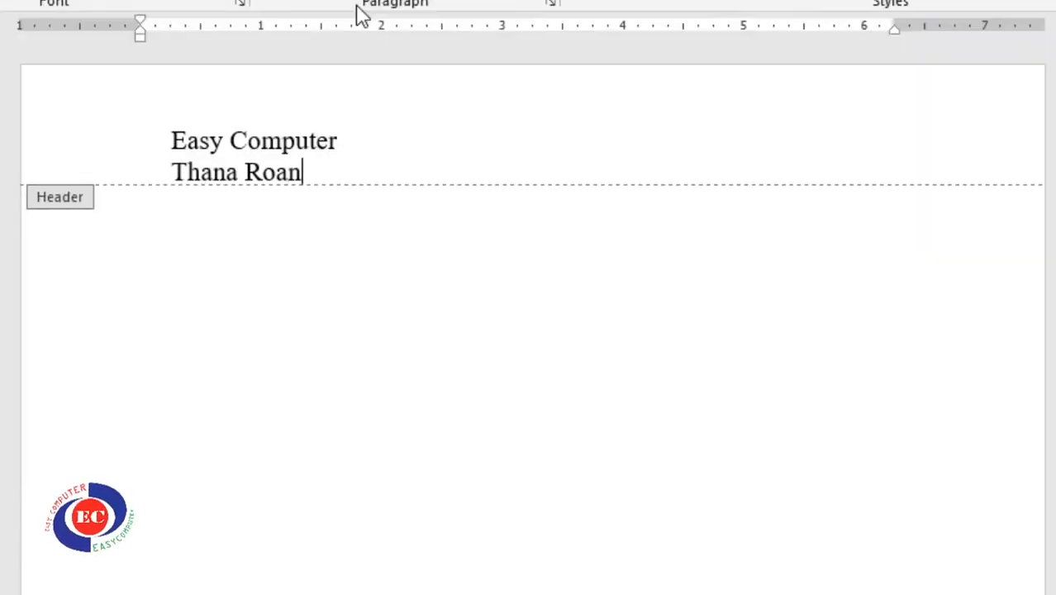
{"action": "key", "text": "BackSpace"}
{"action": "key", "text": "BackSpace"}
{"action": "key", "text": "BackSpace"}
{"action": "type", "text": ", So"}
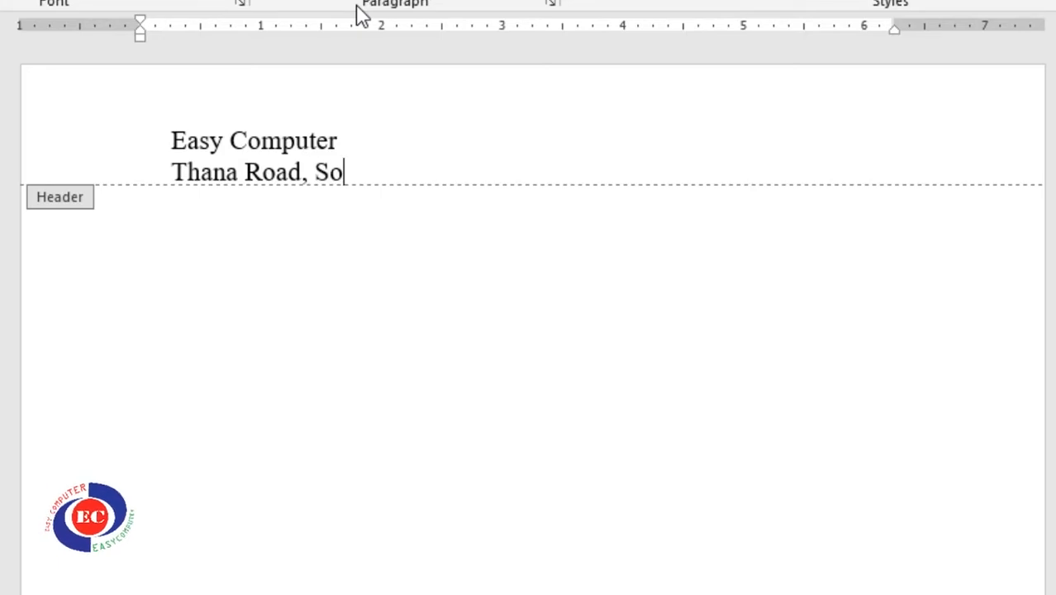
{"action": "key", "text": "BackSpace"}
{"action": "key", "text": "BackSpace"}
{"action": "type", "text": "Gosairhat, Shariatpur"}
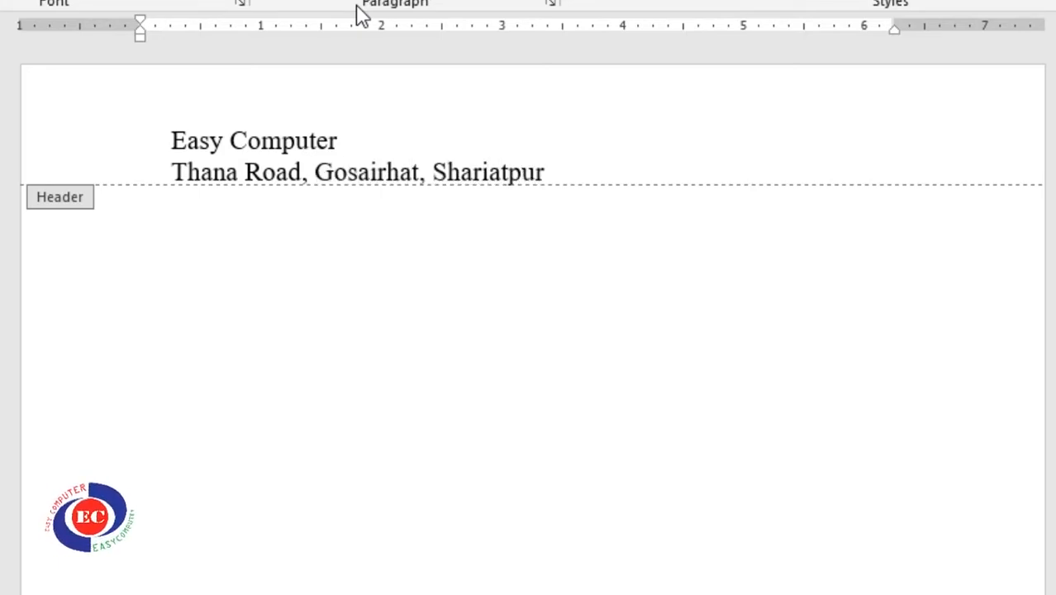
{"action": "key", "text": "Return"}
{"action": "type", "text": "mobi"}
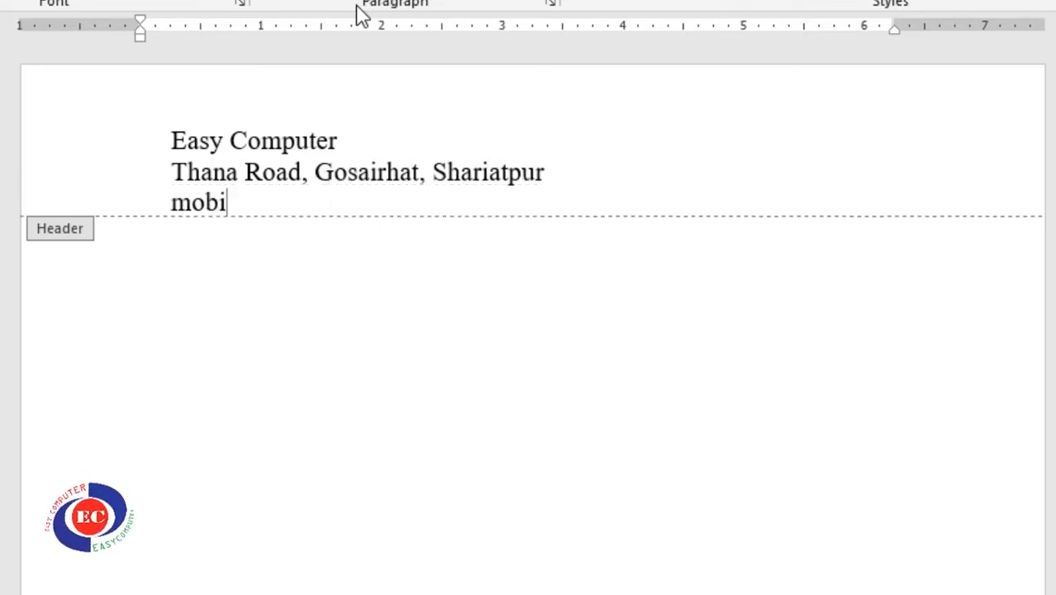
{"action": "key", "text": "BackSpace"}
{"action": "key", "text": "BackSpace"}
{"action": "key", "text": "BackSpace"}
{"action": "key", "text": "BackSpace"}
{"action": "type", "text": "Mobile: "}
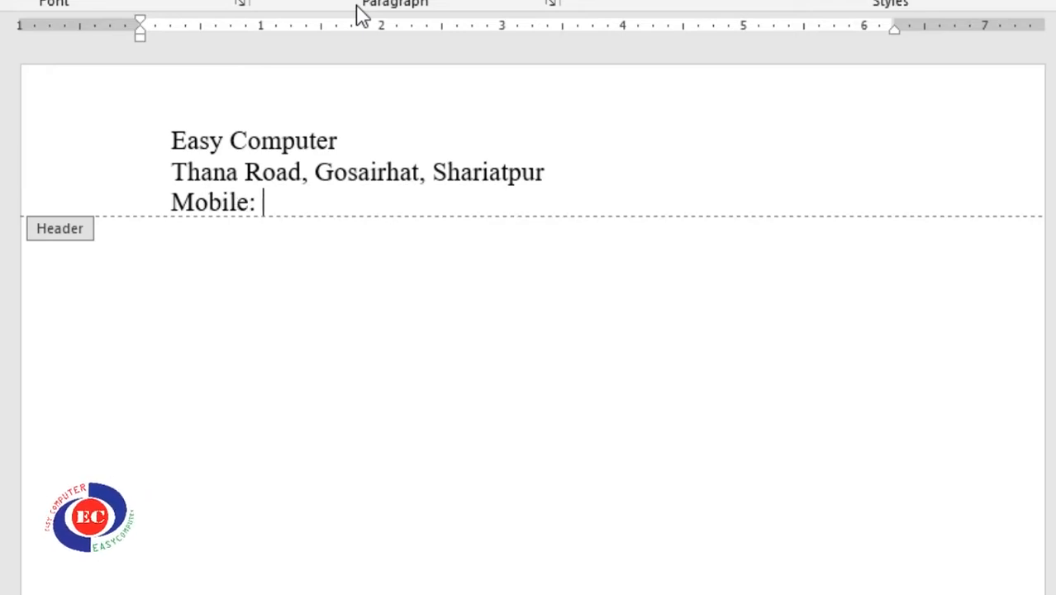
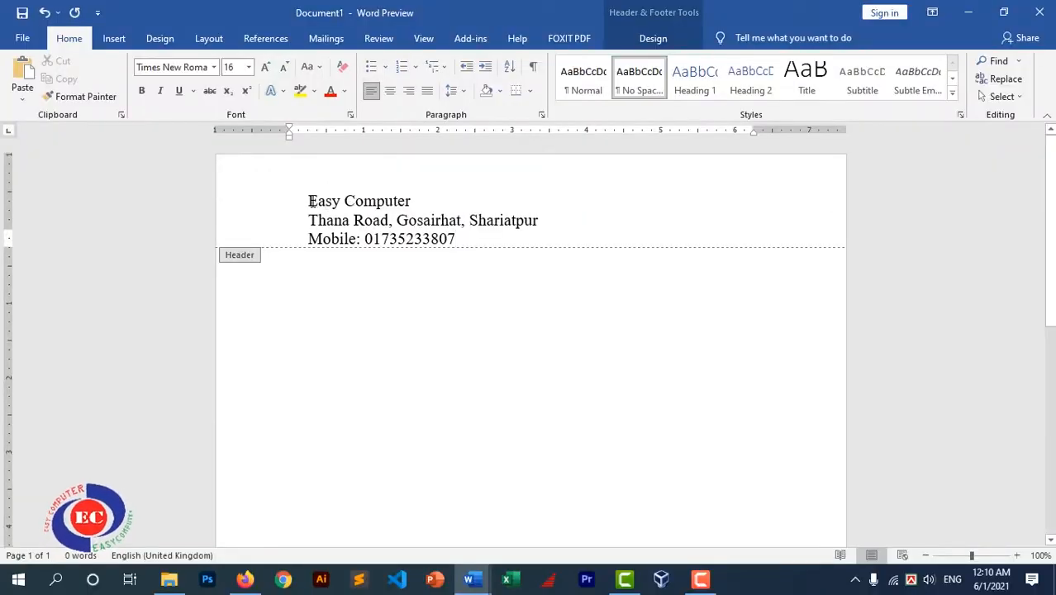
Centre all three header lines and enlarge the 'Easy Computer' title
{"action": "left_click_drag", "start_coordinate": [309, 201], "coordinate": [525, 254]}
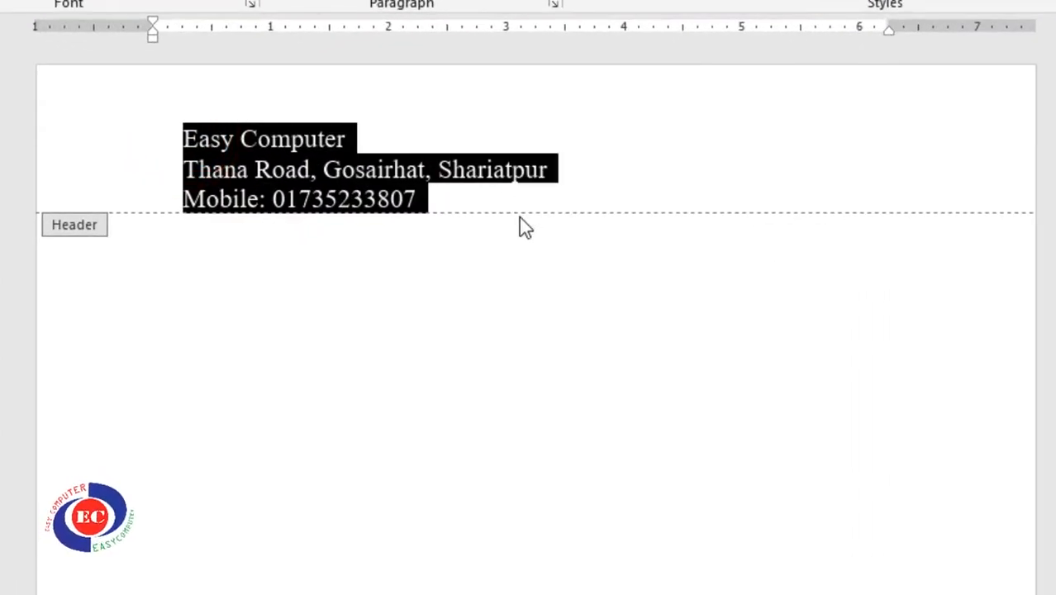
{"action": "key", "text": "ctrl+e"}
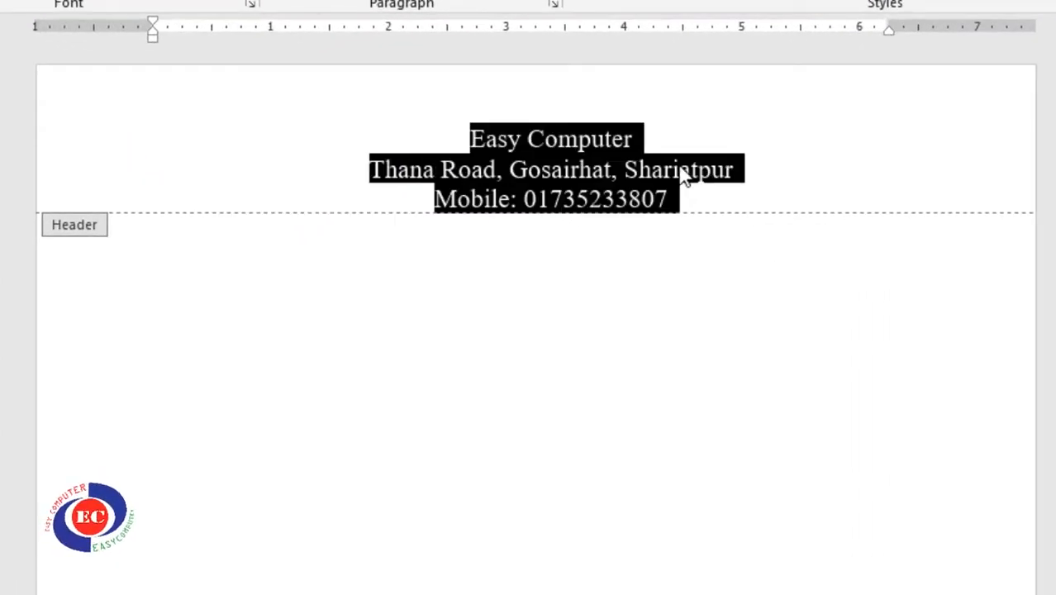
{"action": "left_click", "coordinate": [645, 139]}
{"action": "left_click_drag", "start_coordinate": [462, 139], "coordinate": [657, 130]}
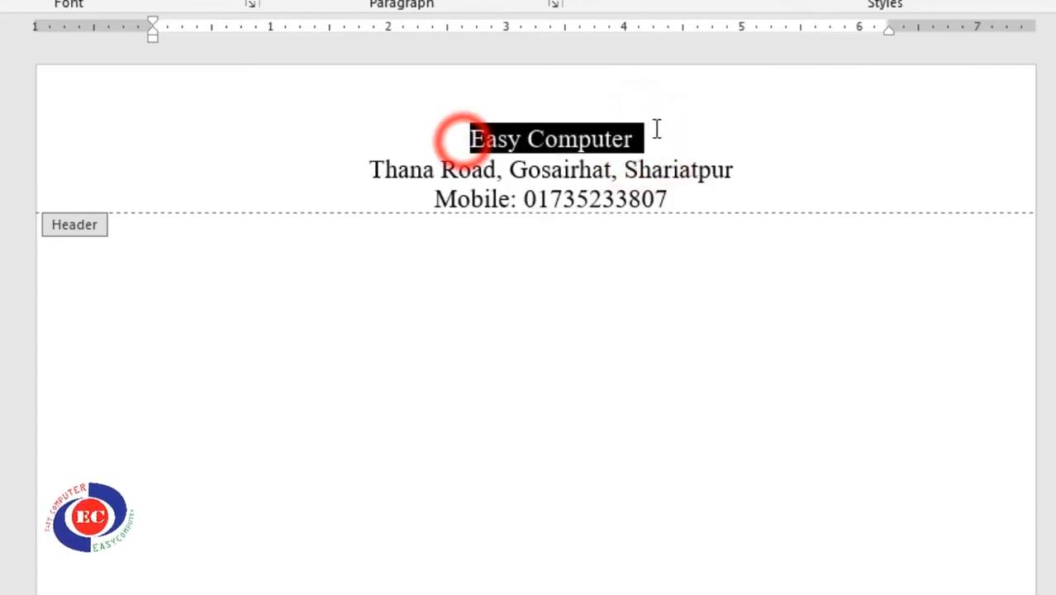
{"action": "key", "text": "ctrl+shift+period"}
{"action": "key", "text": "ctrl+shift+period"}
{"action": "key", "text": "ctrl+shift+period"}
{"action": "key", "text": "ctrl+shift+period"}
{"action": "key", "text": "ctrl+shift+period"}
{"action": "key", "text": "ctrl+shift+period"}
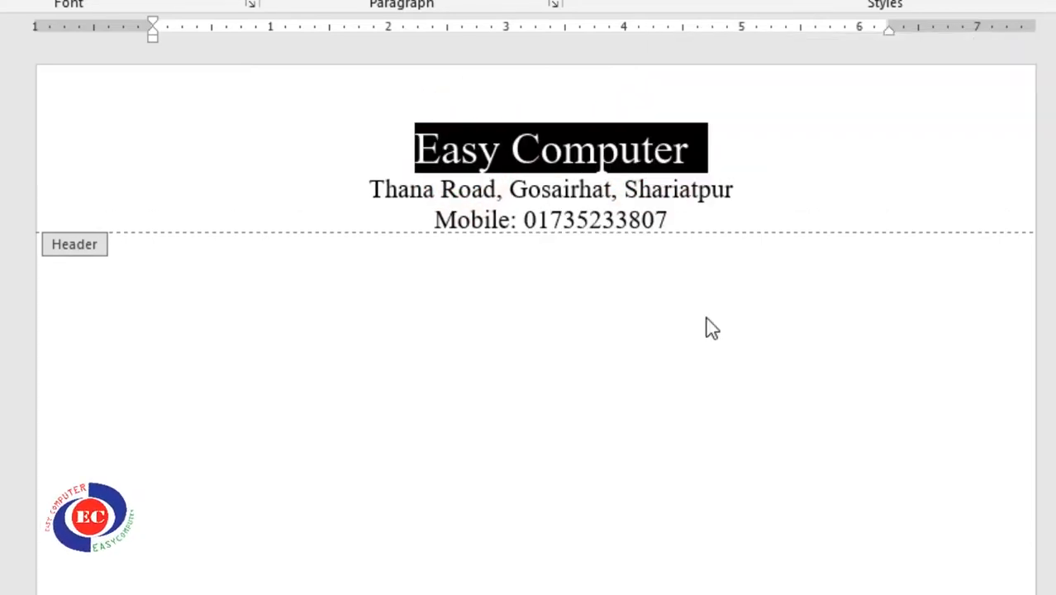
{"action": "key", "text": "ctrl+bracketright"}
{"action": "key", "text": "ctrl+bracketright"}
{"action": "key", "text": "ctrl+bracketright"}
{"action": "key", "text": "ctrl+bracketright"}
{"action": "key", "text": "ctrl+bracketright"}
{"action": "key", "text": "ctrl+bracketright"}
{"action": "key", "text": "ctrl+bracketright"}
{"action": "key", "text": "ctrl+bracketright"}
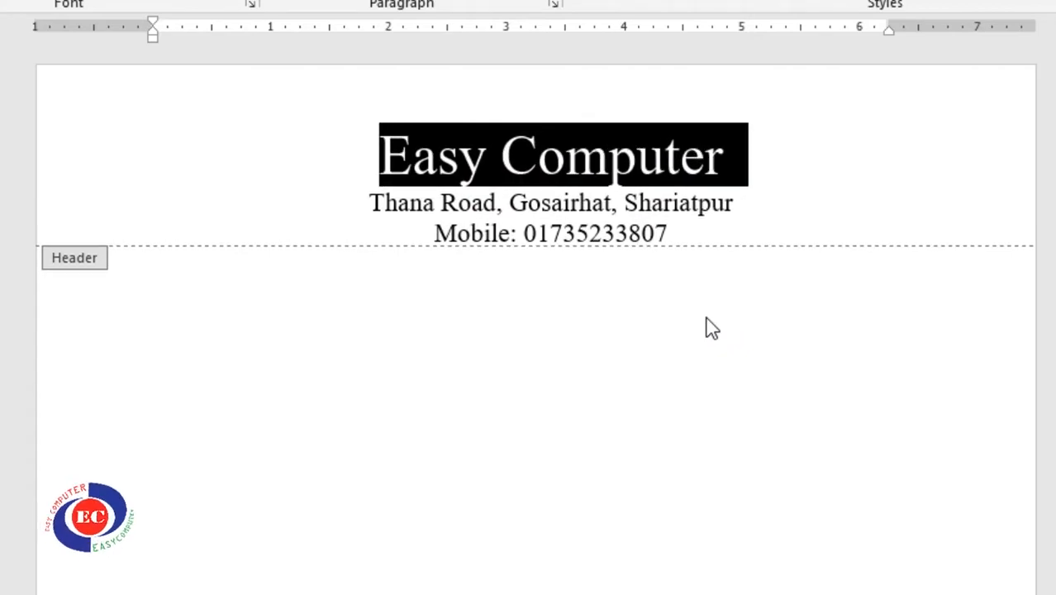
{"action": "key", "text": "ctrl+bracketright"}
{"action": "key", "text": "ctrl+bracketright"}
{"action": "key", "text": "ctrl+bracketright"}
{"action": "key", "text": "ctrl+bracketright"}
{"action": "key", "text": "ctrl+bracketright"}
{"action": "key", "text": "ctrl+bracketright"}
{"action": "key", "text": "ctrl+bracketright"}
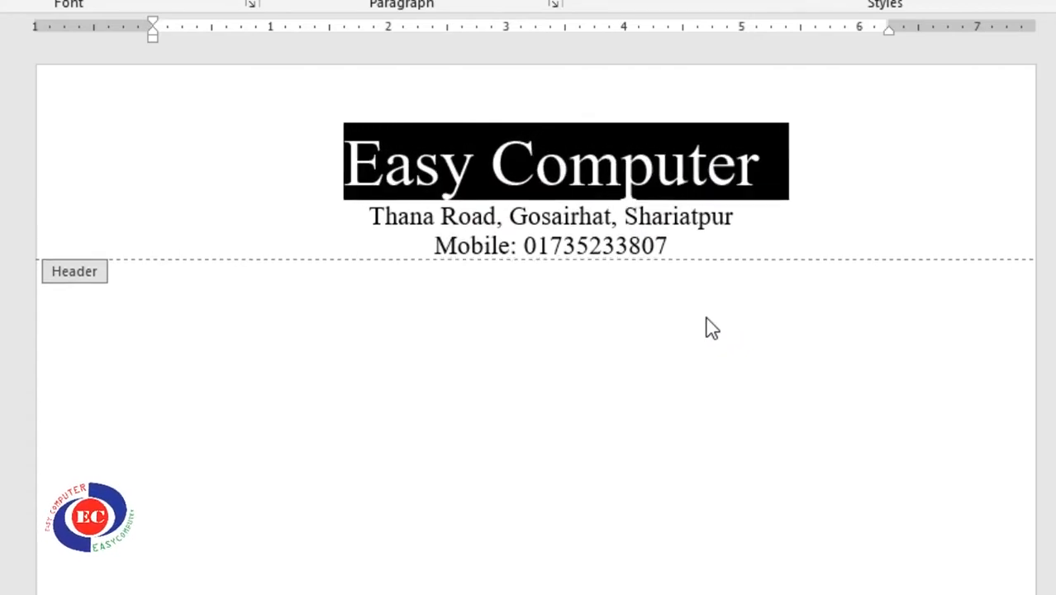
Enlarge the address line by one size, leaving the mobile line's size unchanged
{"action": "left_click_drag", "start_coordinate": [367, 225], "coordinate": [742, 240]}
{"action": "key", "text": "ctrl+bracketright"}
{"action": "key", "text": "ctrl+bracketright"}
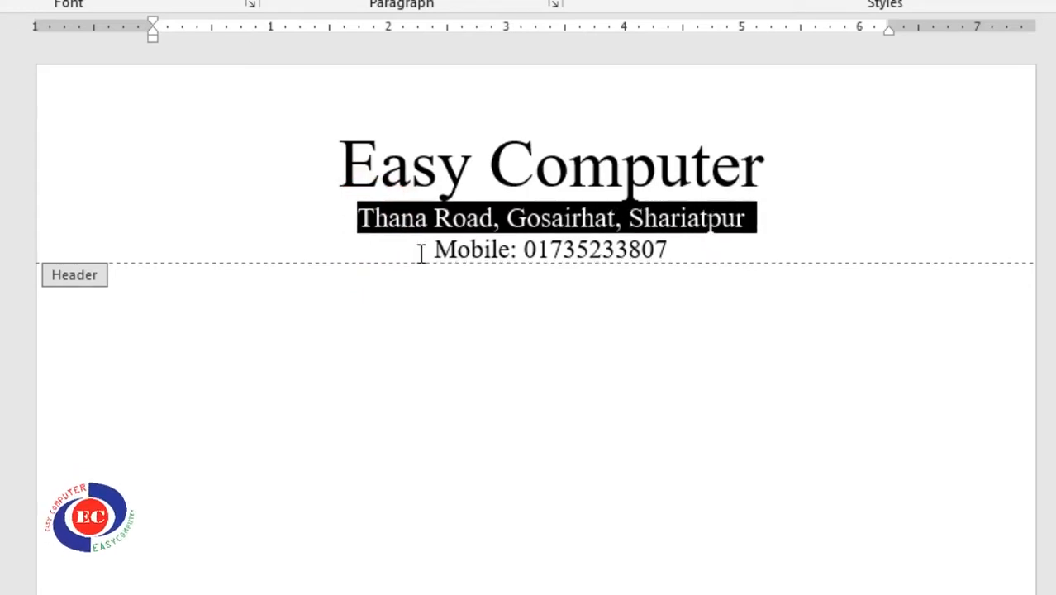
{"action": "left_click_drag", "start_coordinate": [432, 257], "coordinate": [679, 246]}
{"action": "key", "text": "ctrl+bracketright"}
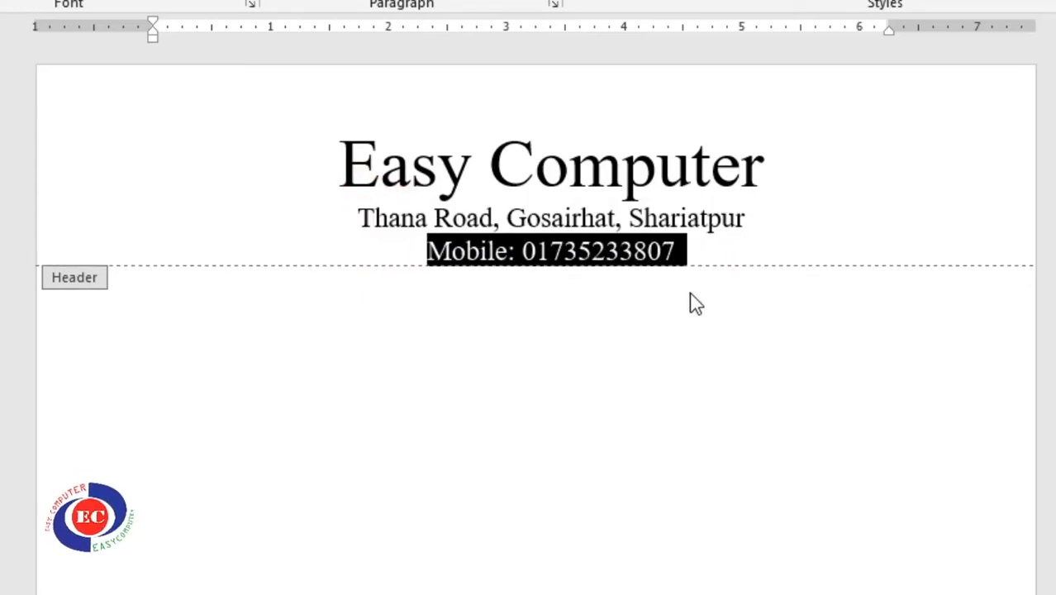
{"action": "key", "text": "ctrl+bracketleft"}
{"action": "left_click", "coordinate": [695, 245]}
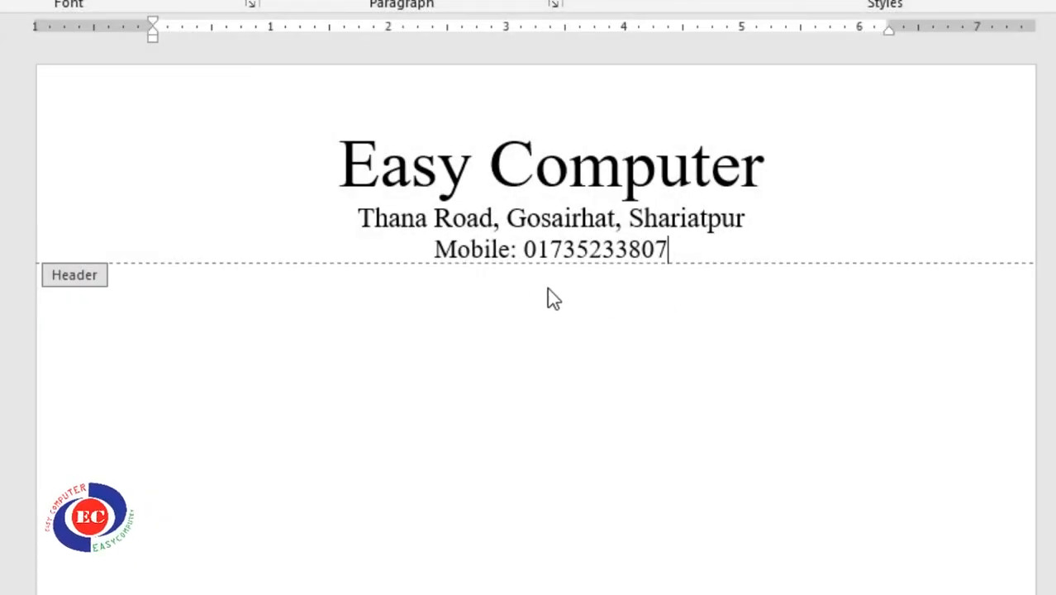
Type 'This is easy computer' in the body and insert a page break after it
{"action": "double_click", "coordinate": [453, 288]}
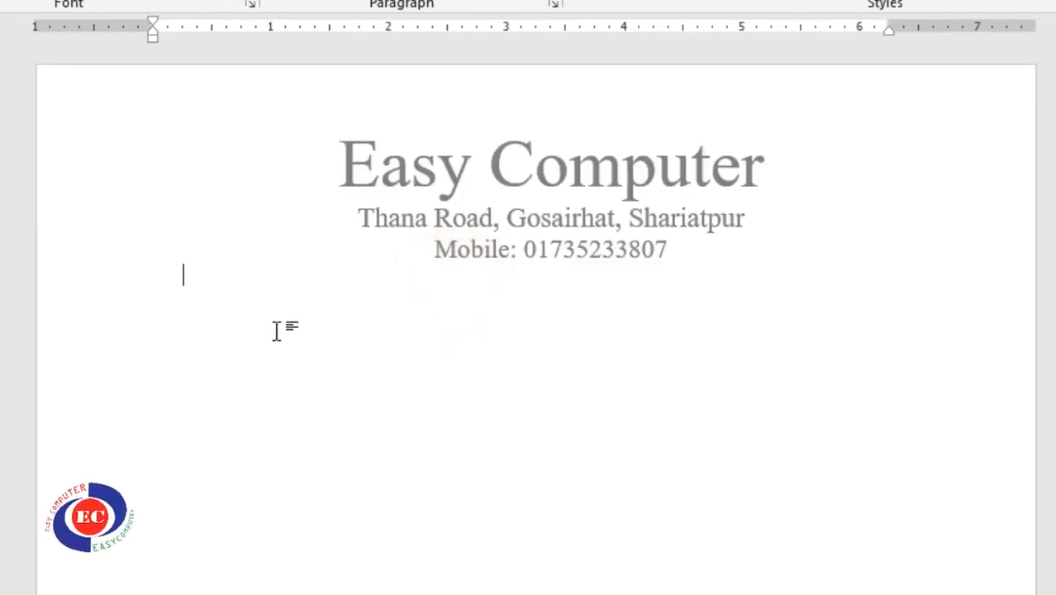
{"action": "scroll", "coordinate": [529, 223], "scroll_direction": "down", "scroll_amount": 1}
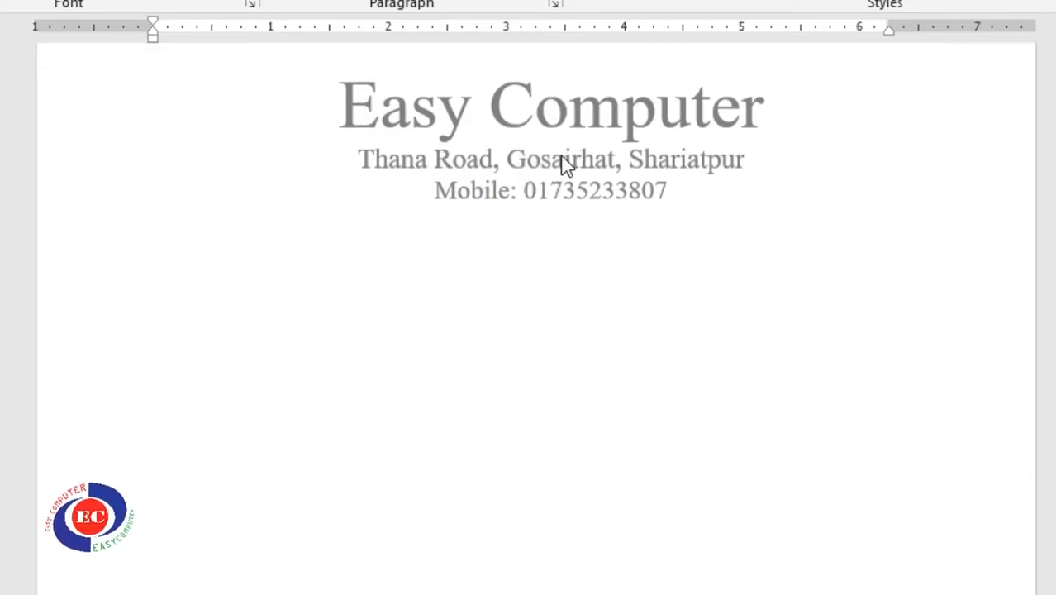
{"action": "scroll", "coordinate": [545, 169], "scroll_direction": "up", "scroll_amount": 1}
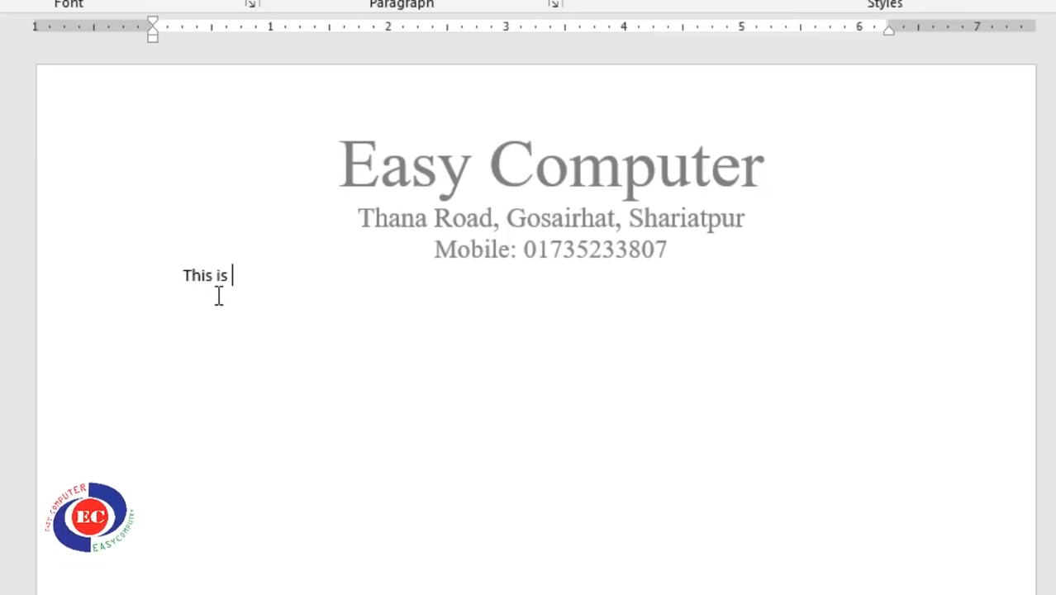
{"action": "type", "text": "omputer"}
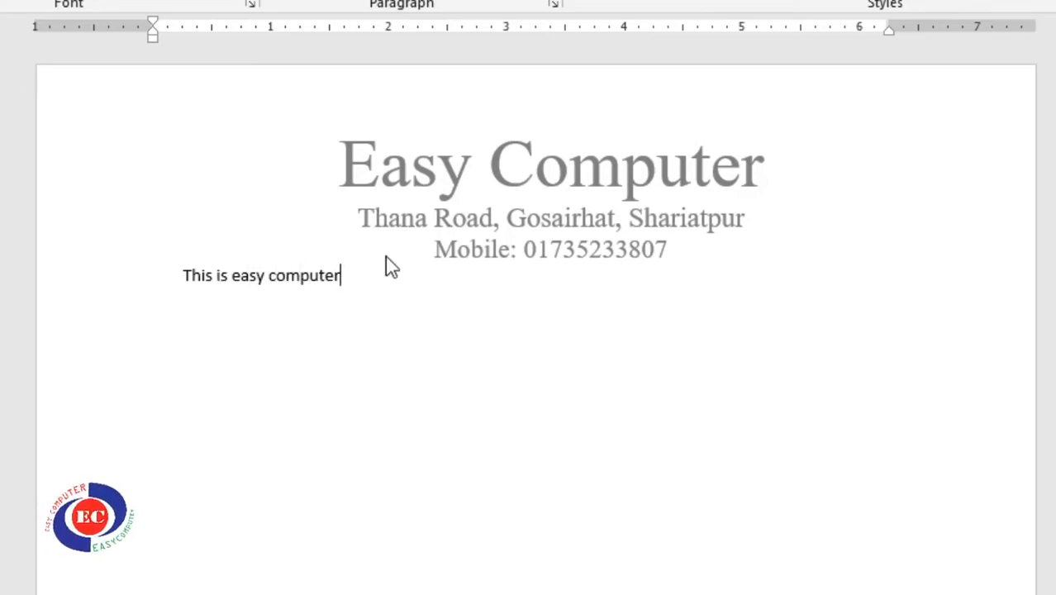
{"action": "left_click", "coordinate": [377, 276]}
{"action": "scroll", "coordinate": [502, 351], "scroll_direction": "down", "scroll_amount": 2}
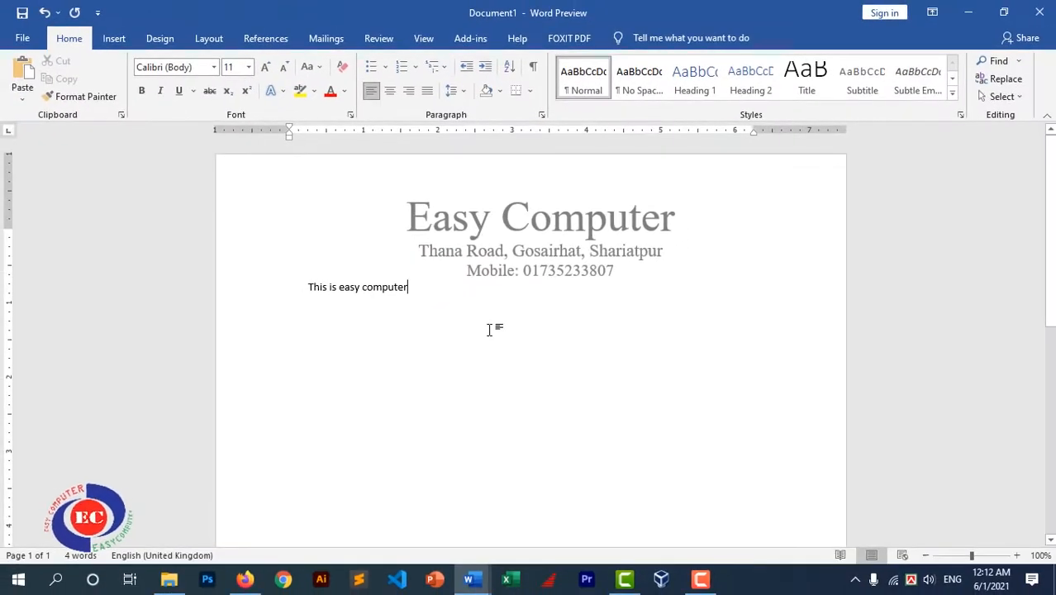
{"action": "key", "text": "ctrl+Return"}
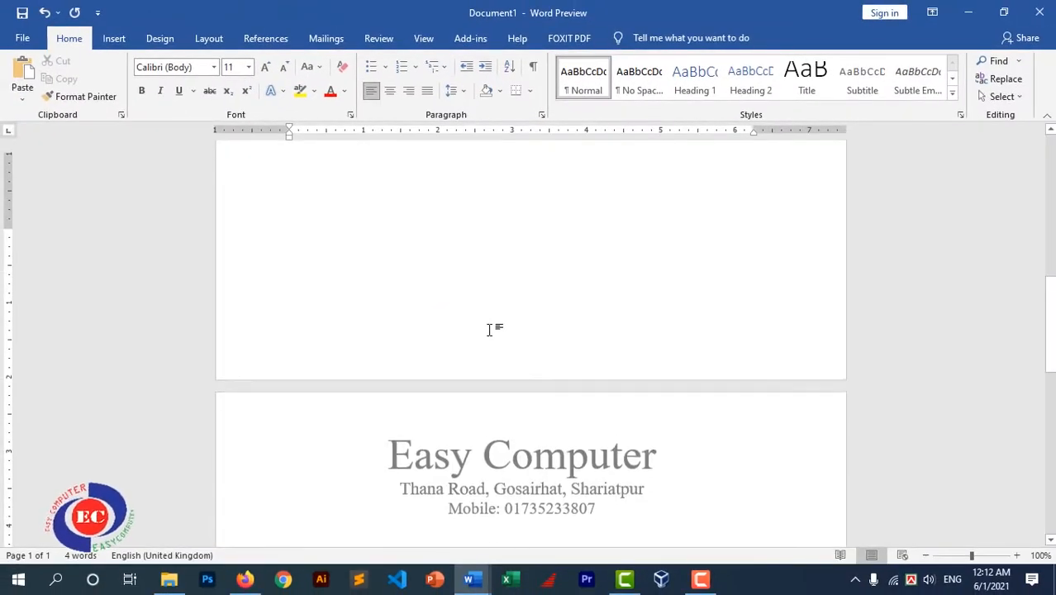
Check the 'This is easy computer' line on page one, then reopen the header for editing
{"action": "scroll", "coordinate": [543, 333], "scroll_direction": "up", "scroll_amount": 6}
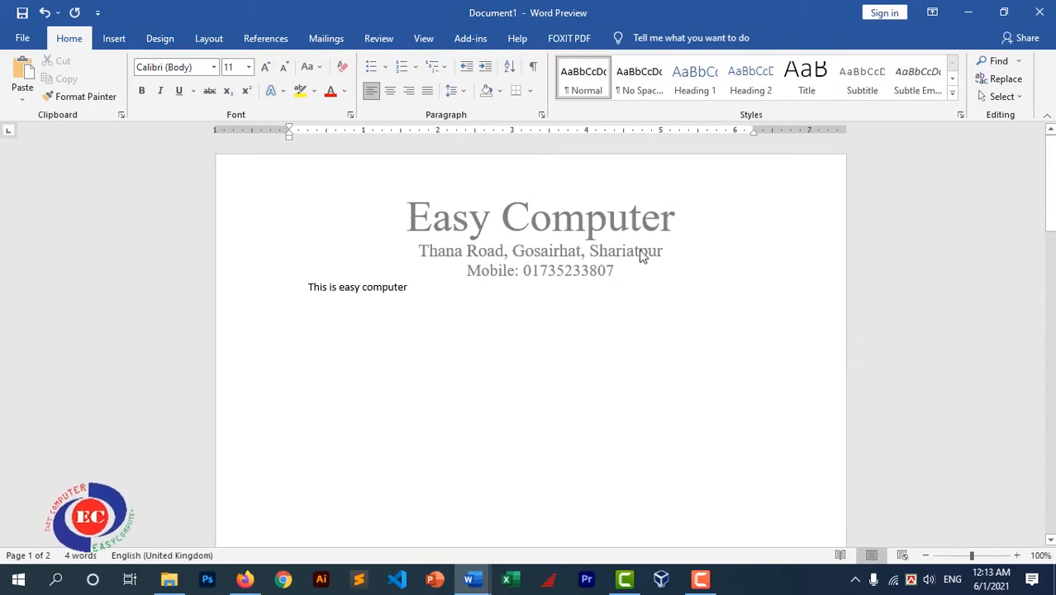
{"action": "scroll", "coordinate": [636, 256], "scroll_direction": "down", "scroll_amount": 8}
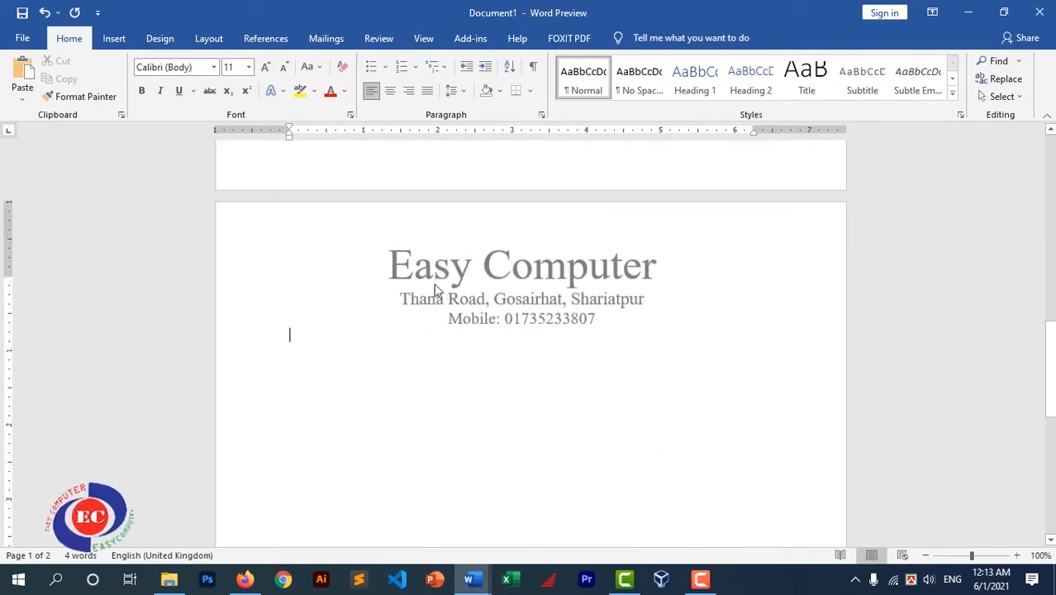
{"action": "scroll", "coordinate": [543, 286], "scroll_direction": "up", "scroll_amount": 8}
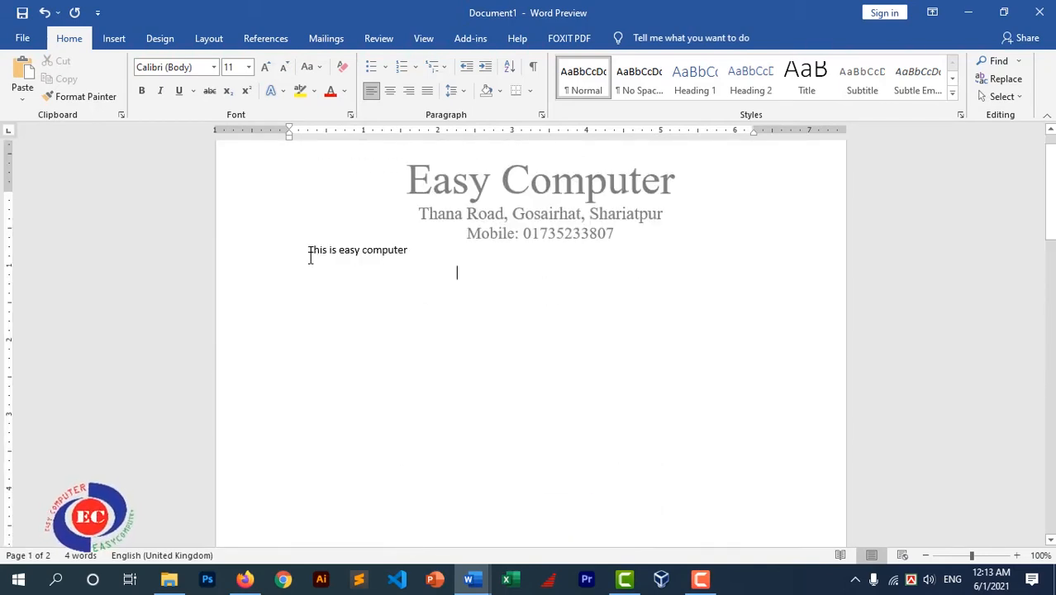
{"action": "left_click_drag", "start_coordinate": [305, 249], "coordinate": [430, 245]}
{"action": "scroll", "coordinate": [496, 339], "scroll_direction": "up", "scroll_amount": 10}
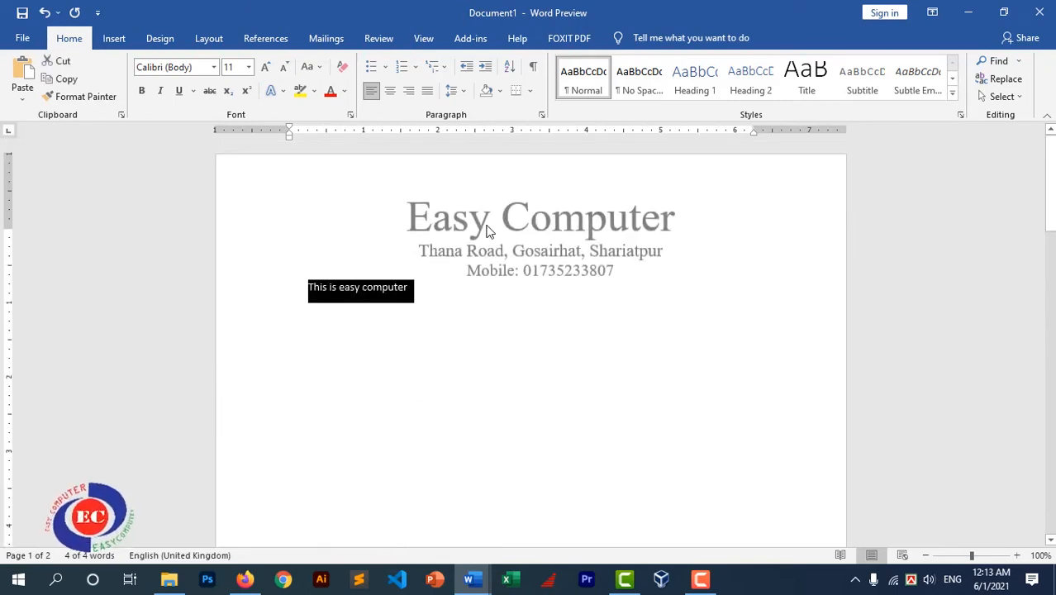
{"action": "left_click", "coordinate": [486, 219]}
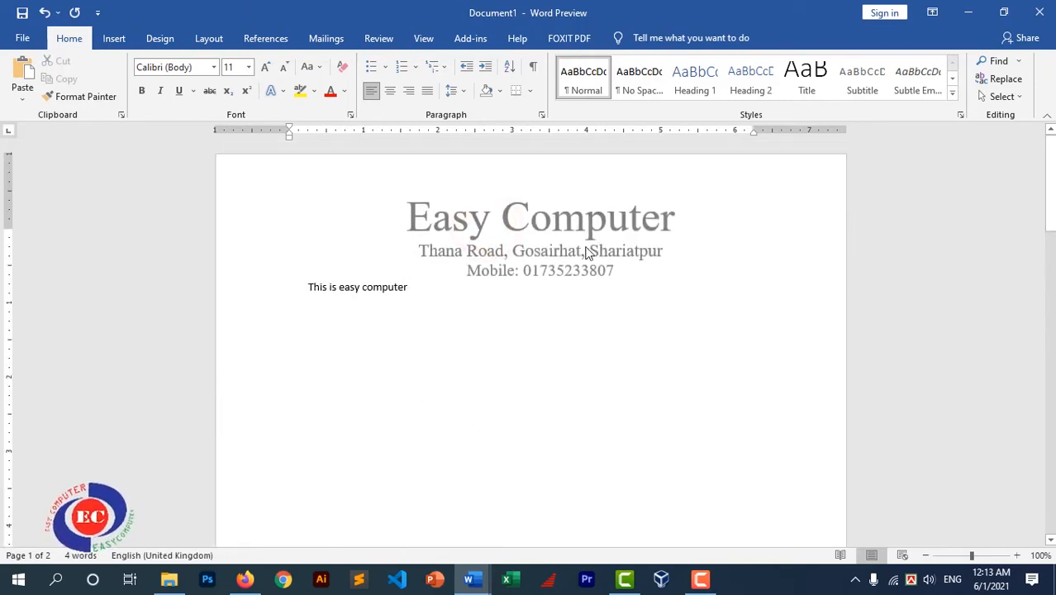
{"action": "left_click_drag", "start_coordinate": [306, 287], "coordinate": [413, 286]}
{"action": "left_click", "coordinate": [347, 294]}
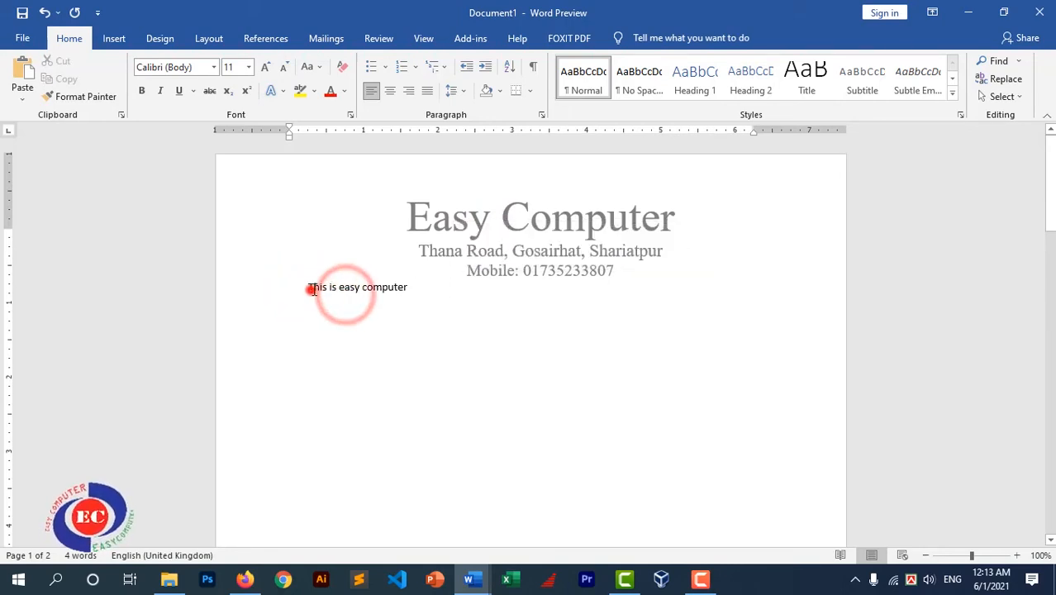
{"action": "left_click_drag", "start_coordinate": [308, 288], "coordinate": [430, 287]}
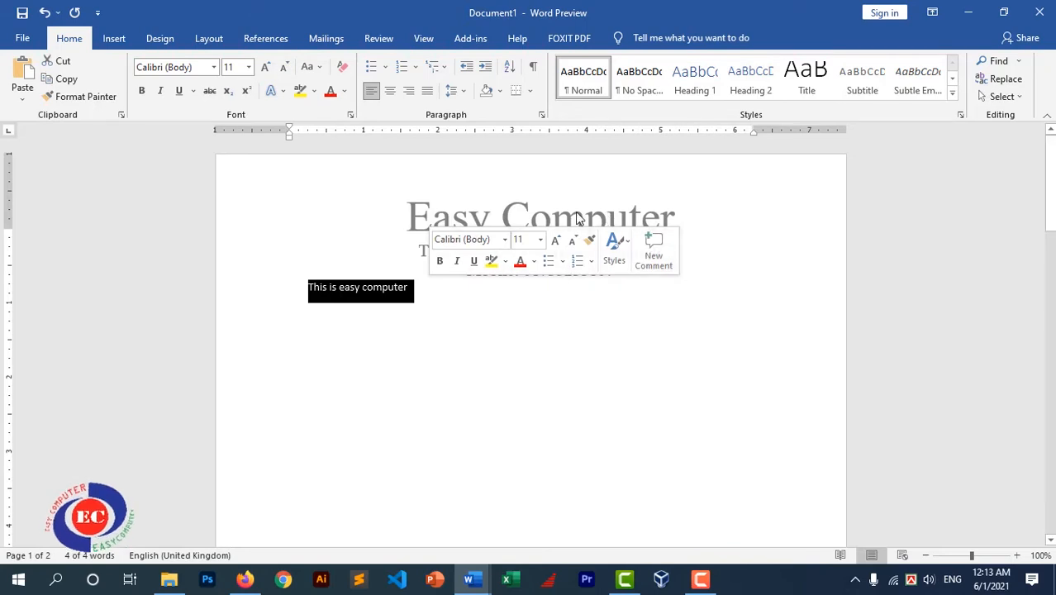
{"action": "left_click", "coordinate": [437, 216]}
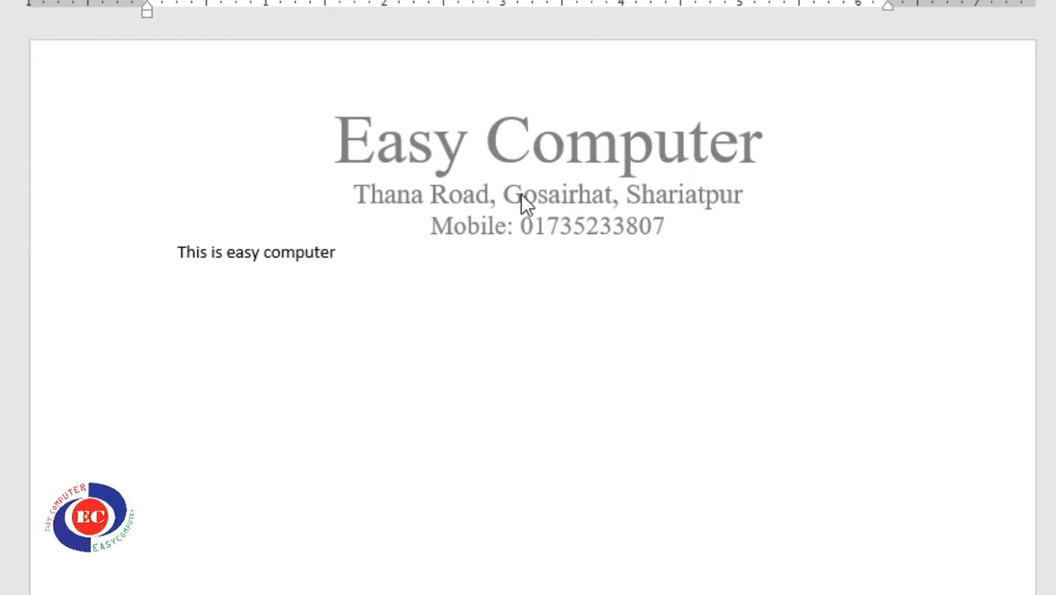
{"action": "left_click", "coordinate": [560, 151]}
{"action": "left_click", "coordinate": [558, 148]}
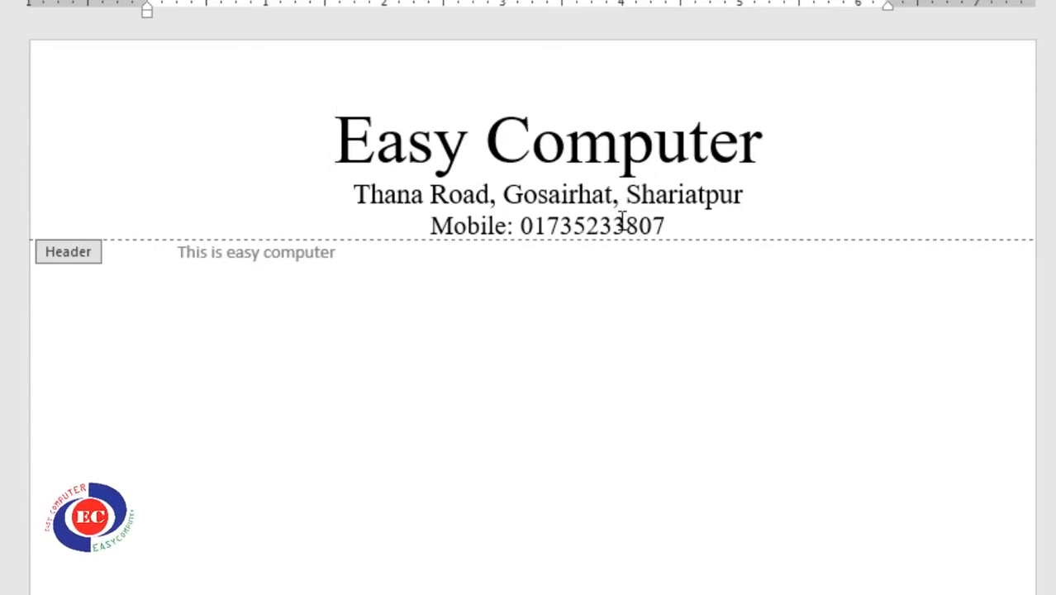
Change the mobile number's final digit from 7 to 6 and return to the body
{"action": "scroll", "coordinate": [636, 206], "scroll_direction": "down", "scroll_amount": 1}
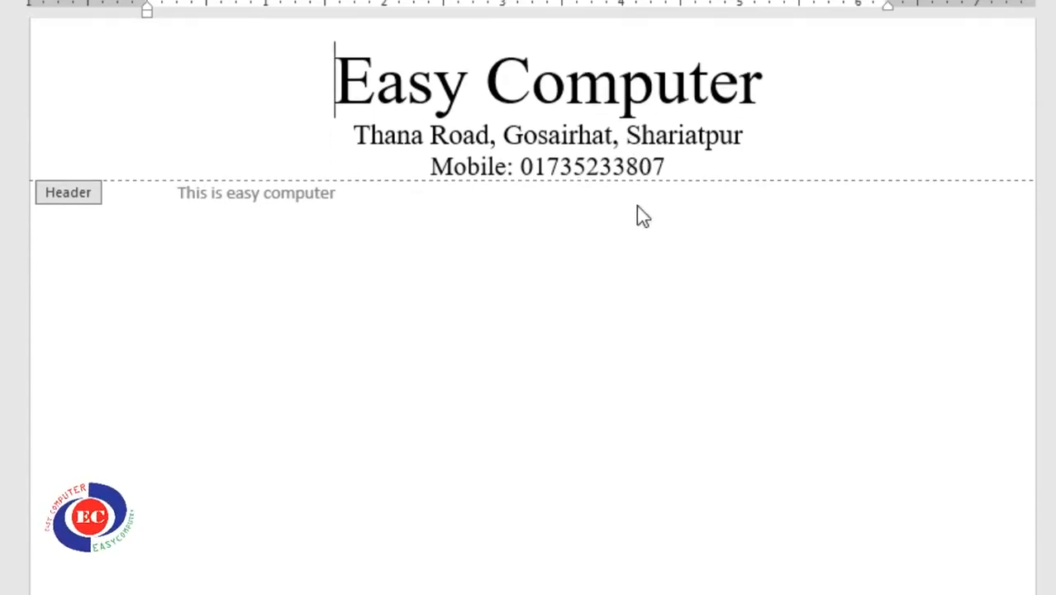
{"action": "scroll", "coordinate": [653, 215], "scroll_direction": "up", "scroll_amount": 1}
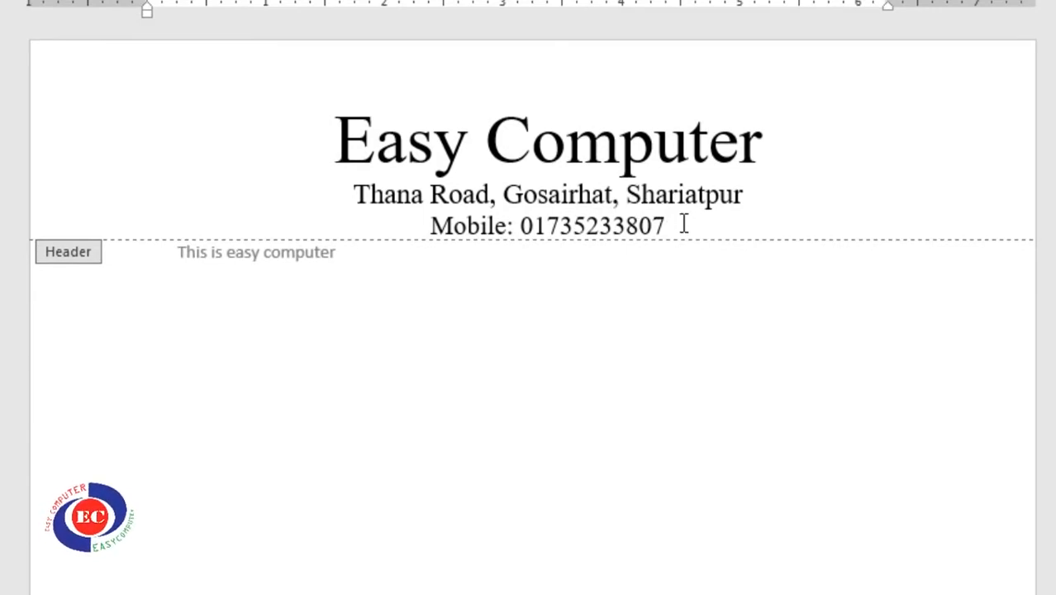
{"action": "left_click_drag", "start_coordinate": [675, 224], "coordinate": [656, 224]}
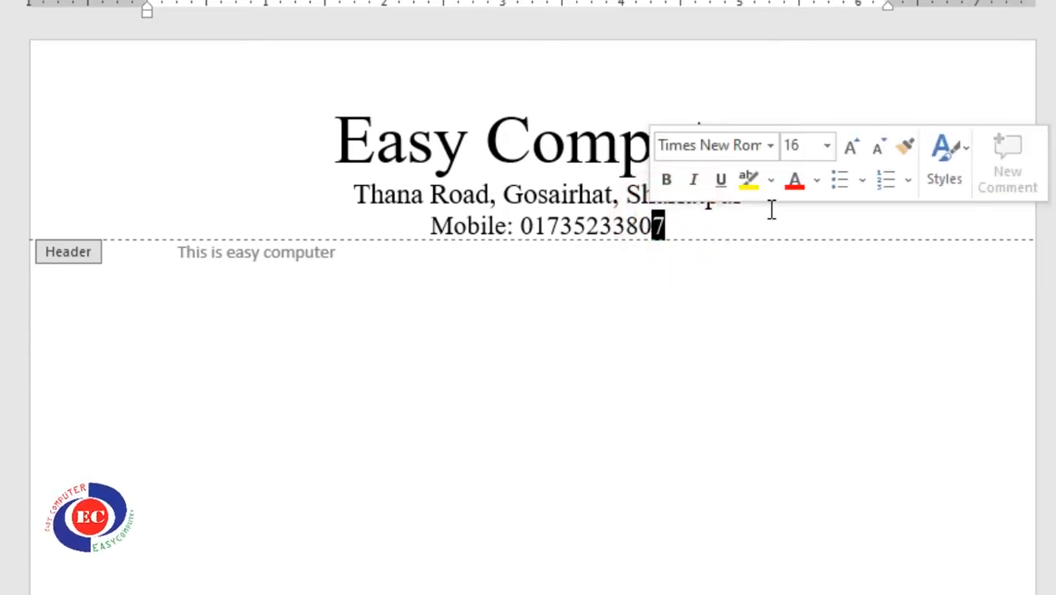
{"action": "type", "text": "6"}
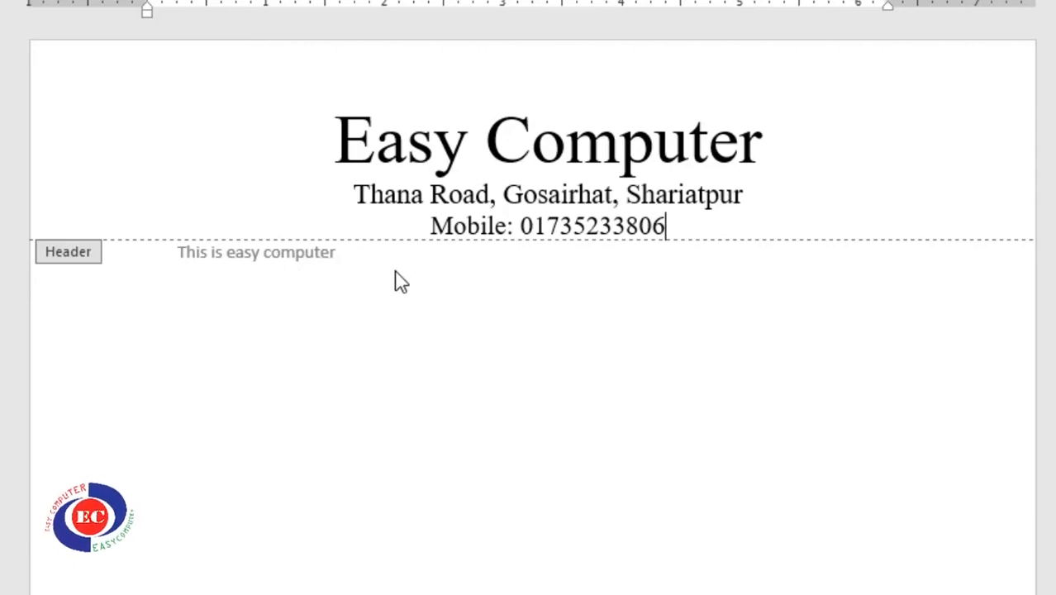
{"action": "double_click", "coordinate": [339, 258]}
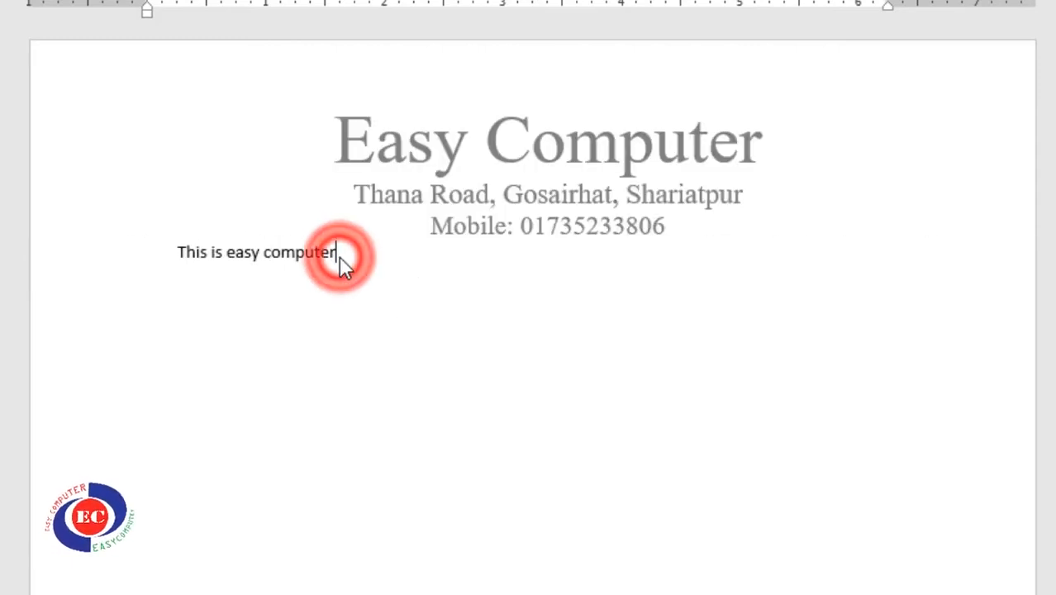
{"action": "scroll", "coordinate": [662, 122], "scroll_direction": "down", "scroll_amount": 2}
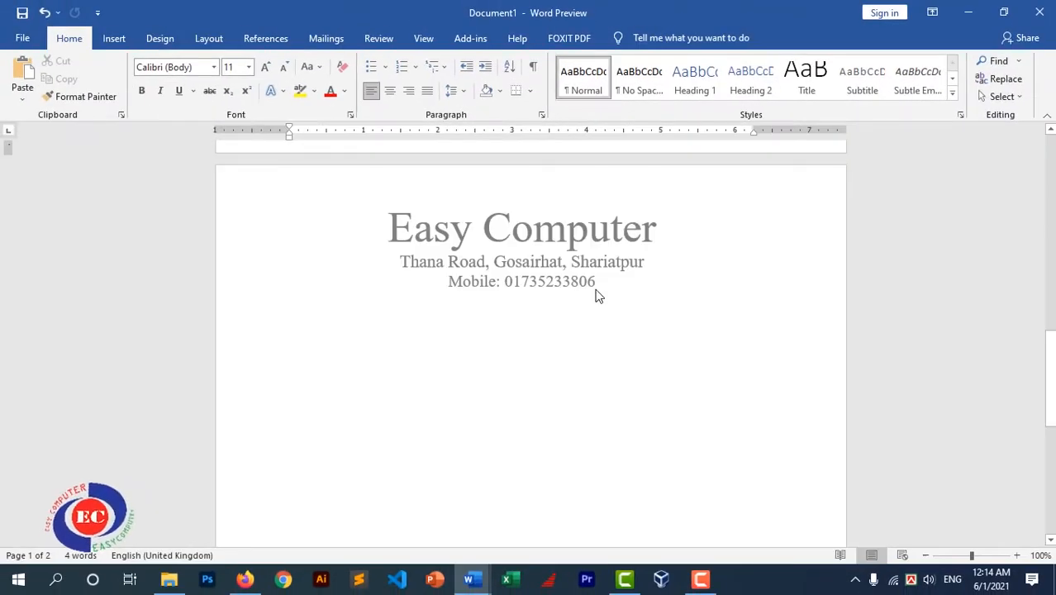
Add another page break after 'This is easy computer' and confirm the letterhead repeats on each page
{"action": "scroll", "coordinate": [602, 310], "scroll_direction": "up", "scroll_amount": 9}
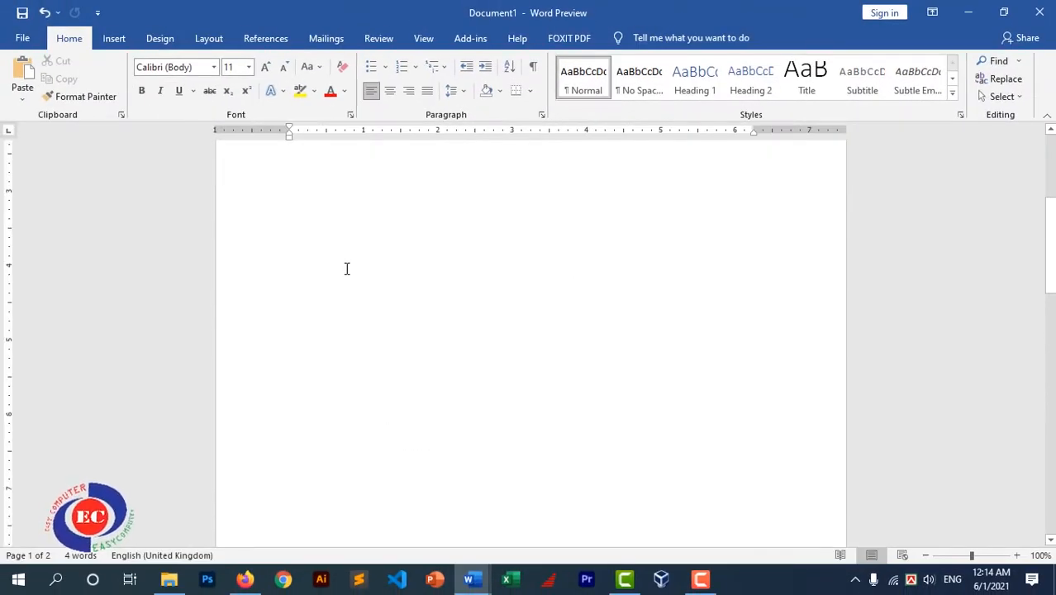
{"action": "left_click", "coordinate": [422, 188]}
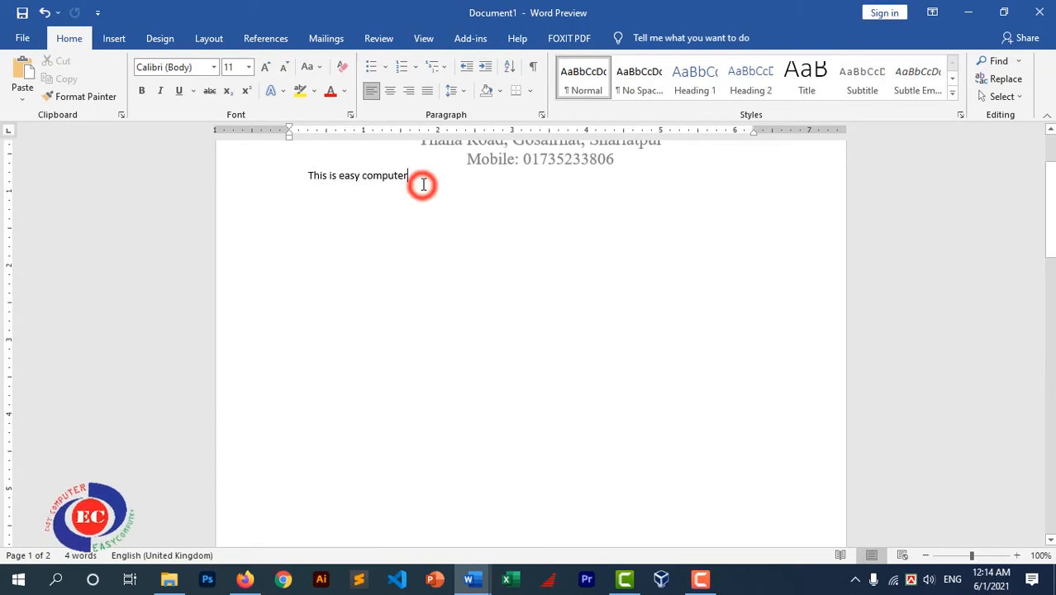
{"action": "key", "text": "ctrl+Return"}
{"action": "key", "text": "ctrl+Return"}
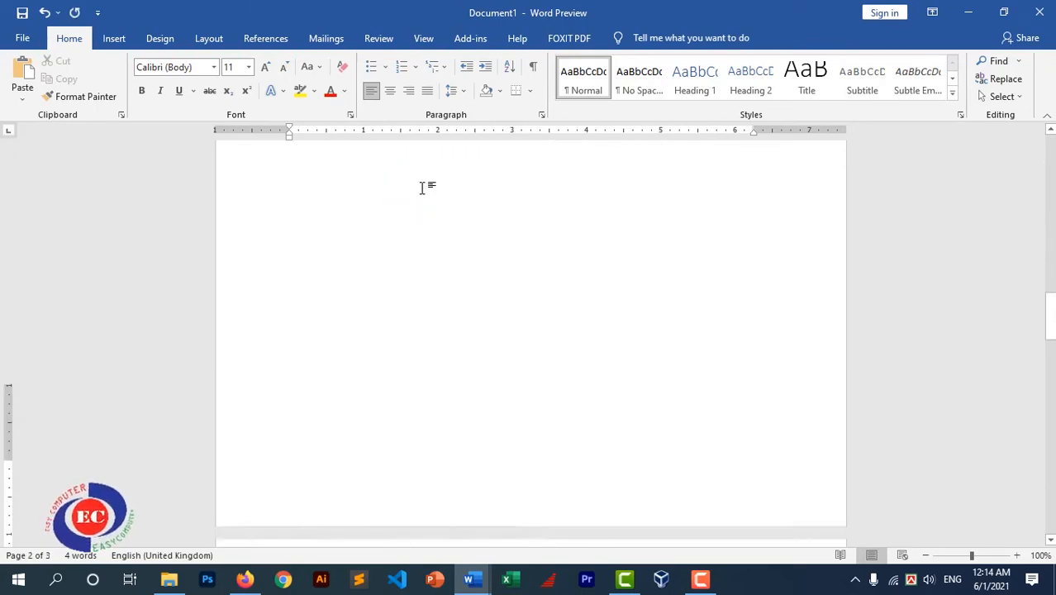
{"action": "scroll", "coordinate": [531, 304], "scroll_direction": "down", "scroll_amount": 6}
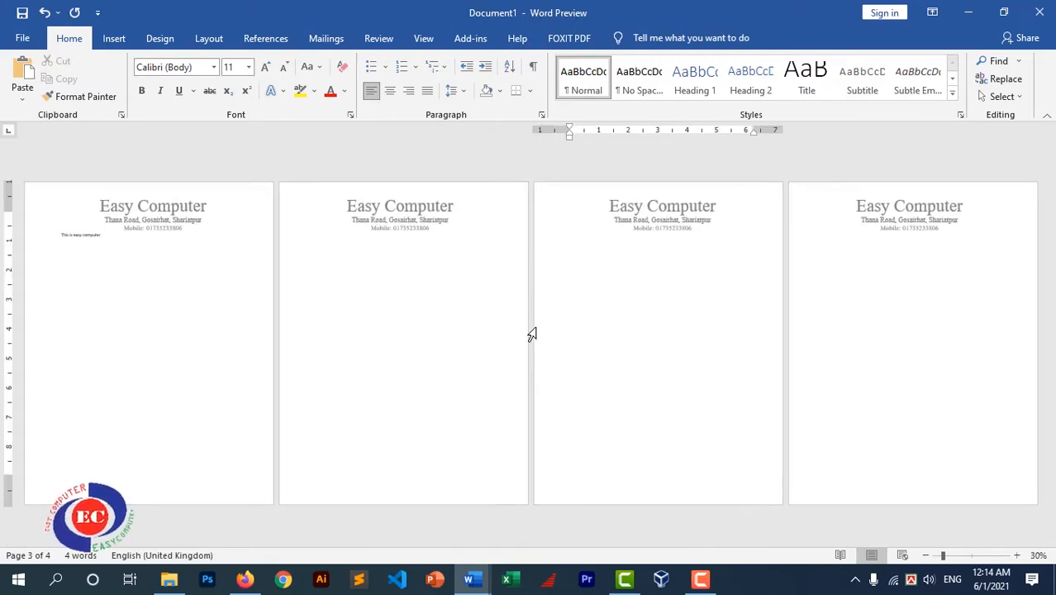
{"action": "scroll", "coordinate": [530, 333], "scroll_direction": "down", "scroll_amount": 1}
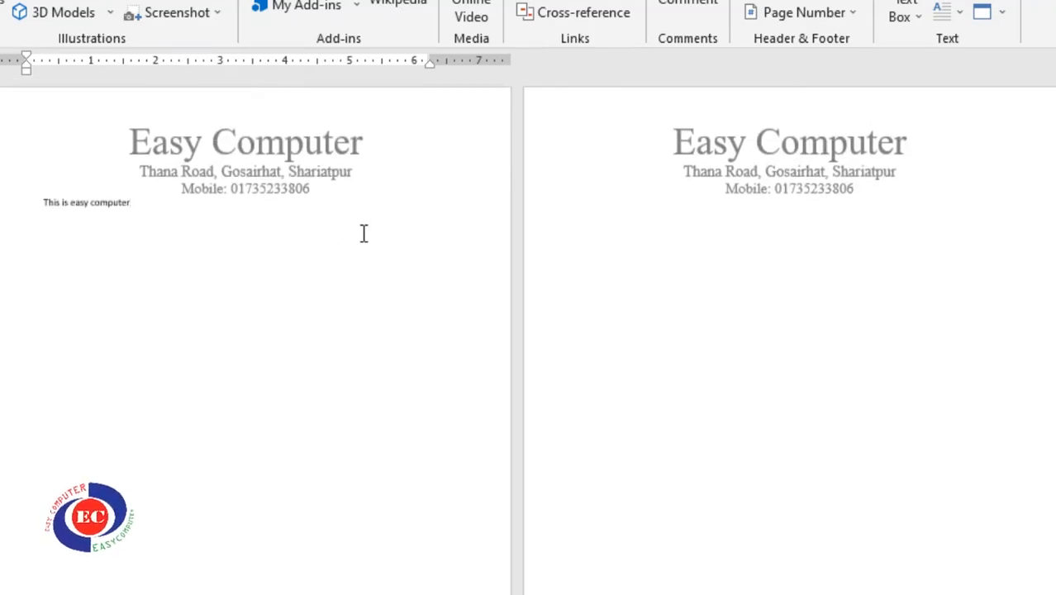
{"action": "scroll", "coordinate": [364, 238], "scroll_direction": "down", "scroll_amount": 2}
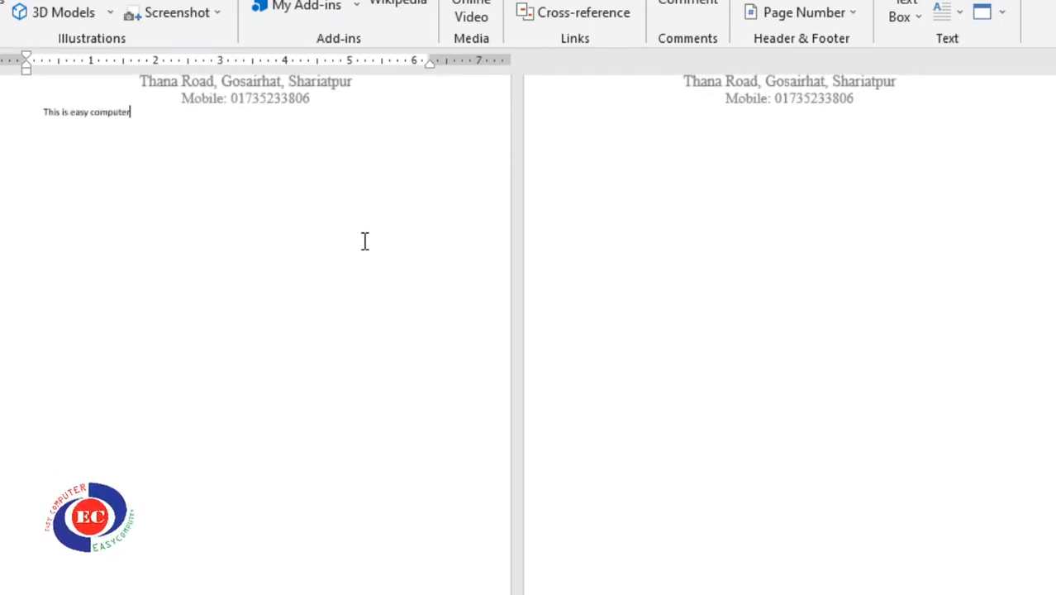
{"action": "scroll", "coordinate": [365, 240], "scroll_direction": "up", "scroll_amount": 2}
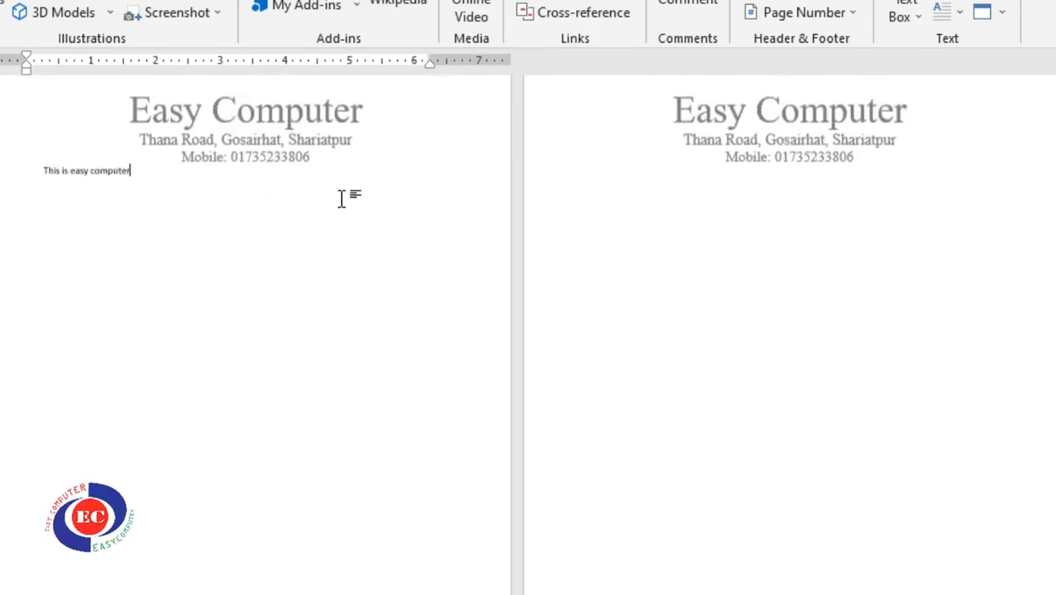
Enter the company's e-mail address in the page 1 footer
{"action": "double_click", "coordinate": [276, 147]}
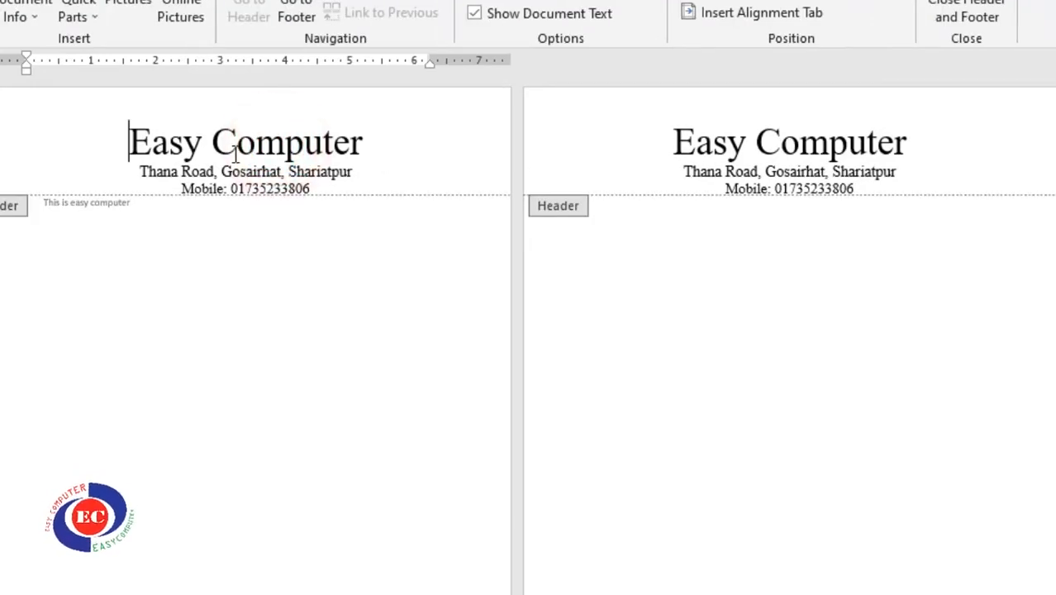
{"action": "scroll", "coordinate": [303, 151], "scroll_direction": "down", "scroll_amount": 8}
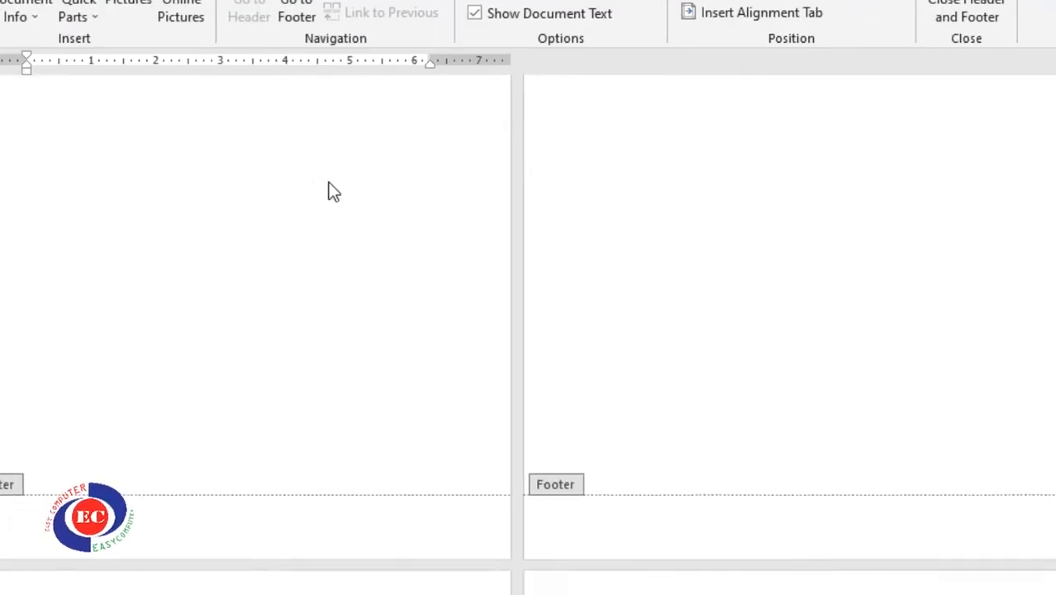
{"action": "left_click", "coordinate": [198, 340]}
{"action": "scroll", "coordinate": [157, 276], "scroll_direction": "down", "scroll_amount": 2}
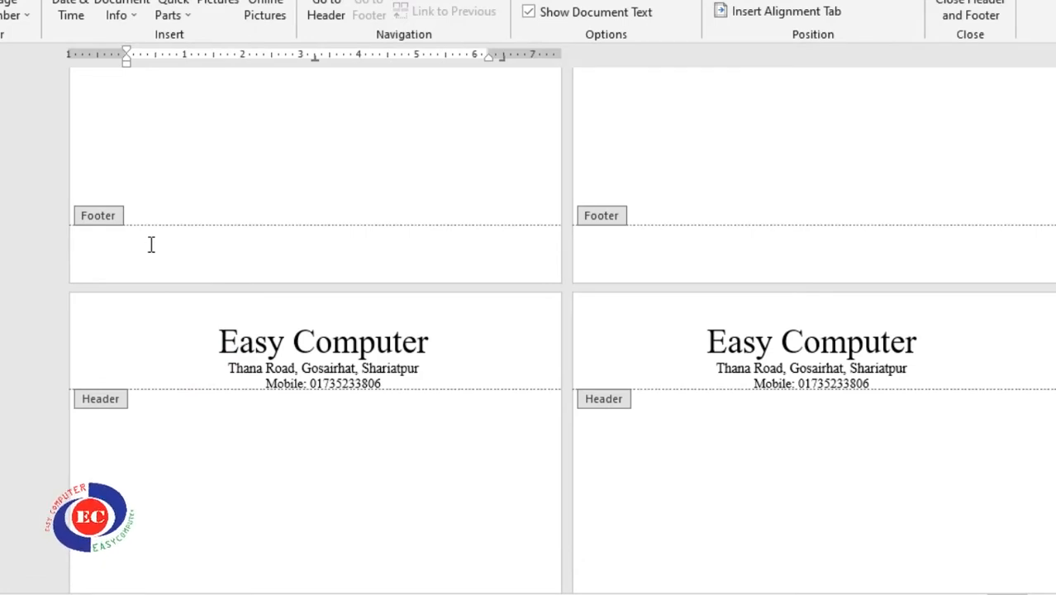
{"action": "scroll", "coordinate": [189, 314], "scroll_direction": "up", "scroll_amount": 1}
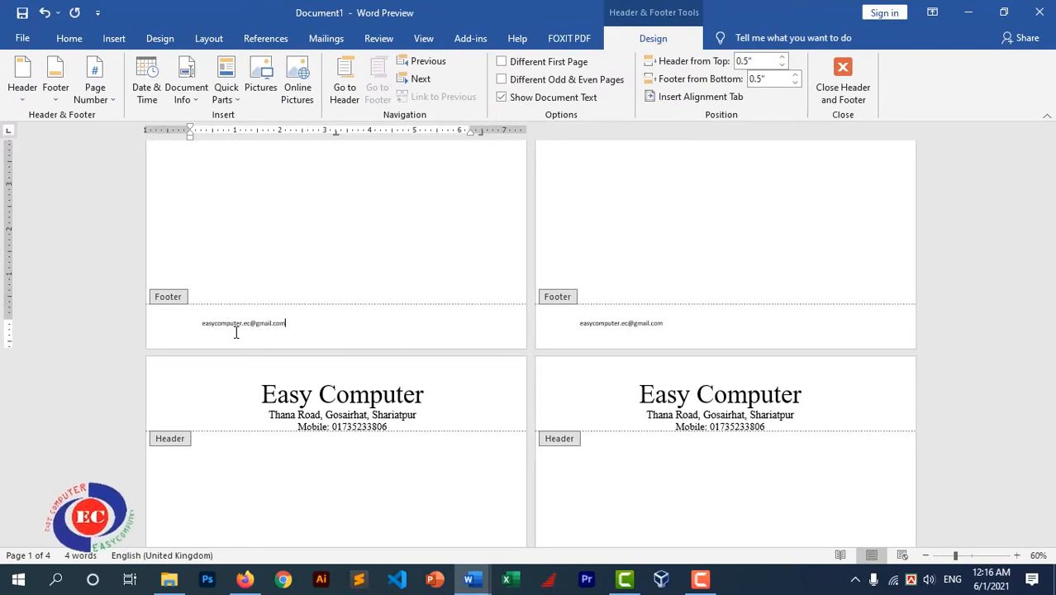
Scroll through the pages to confirm the e-mail footer appears at the bottom of each one
{"action": "scroll", "coordinate": [382, 229], "scroll_direction": "up", "scroll_amount": 10, "text": "ctrl"}
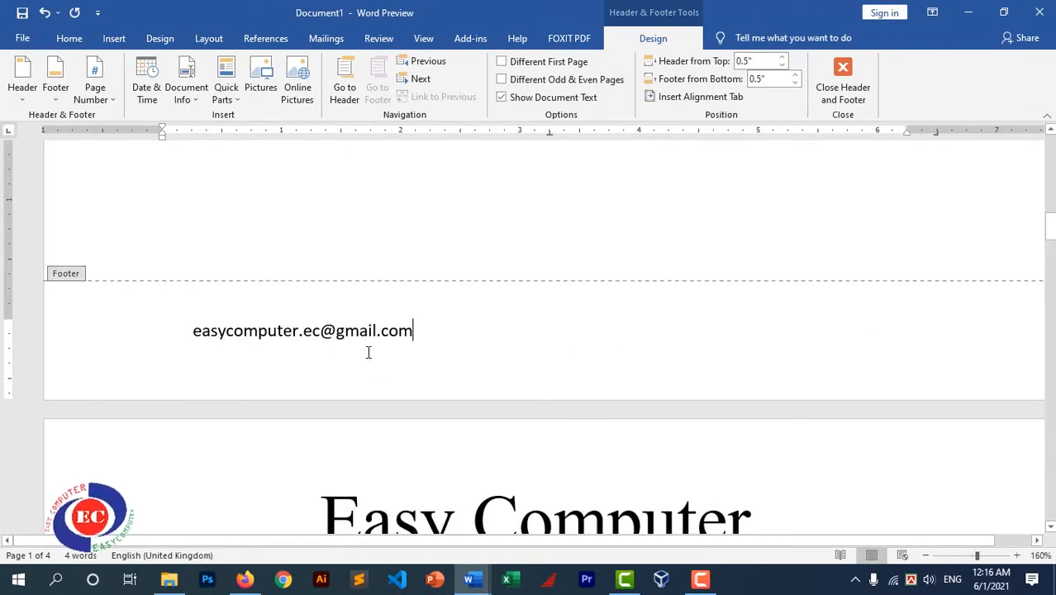
{"action": "left_click", "coordinate": [285, 339]}
{"action": "scroll", "coordinate": [552, 312], "scroll_direction": "down", "scroll_amount": 3}
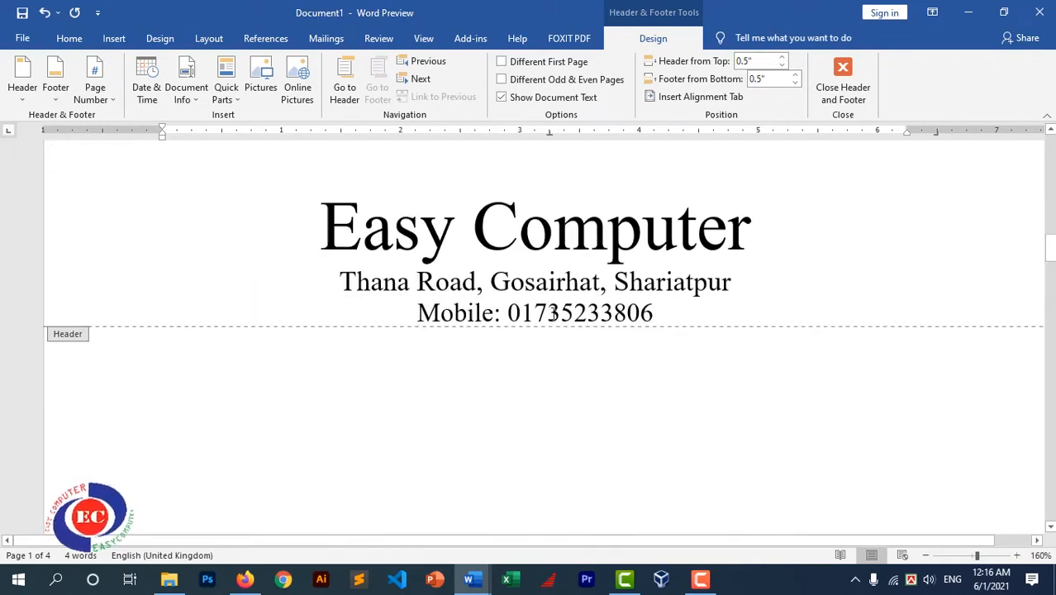
{"action": "scroll", "coordinate": [554, 318], "scroll_direction": "down", "scroll_amount": 15}
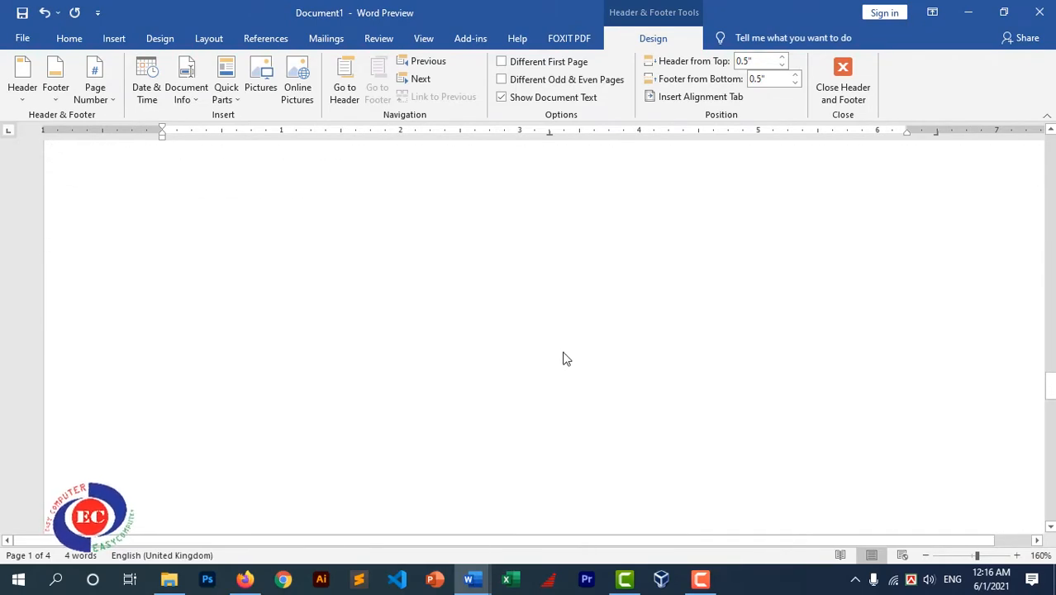
{"action": "scroll", "coordinate": [564, 359], "scroll_direction": "up", "scroll_amount": 10}
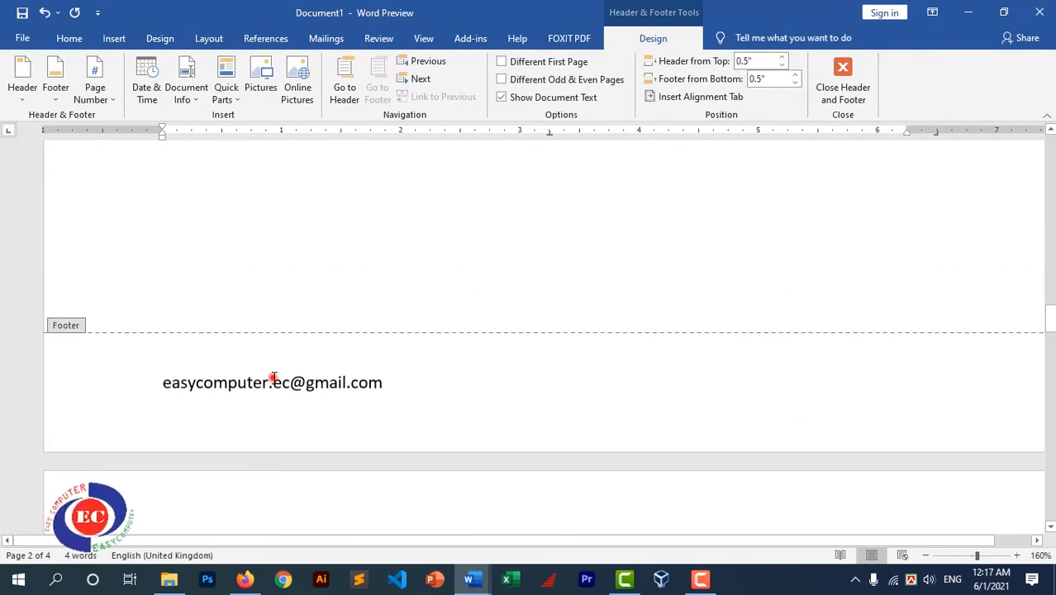
{"action": "scroll", "coordinate": [360, 384], "scroll_direction": "down", "scroll_amount": 8}
{"action": "scroll", "coordinate": [342, 389], "scroll_direction": "up", "scroll_amount": 6}
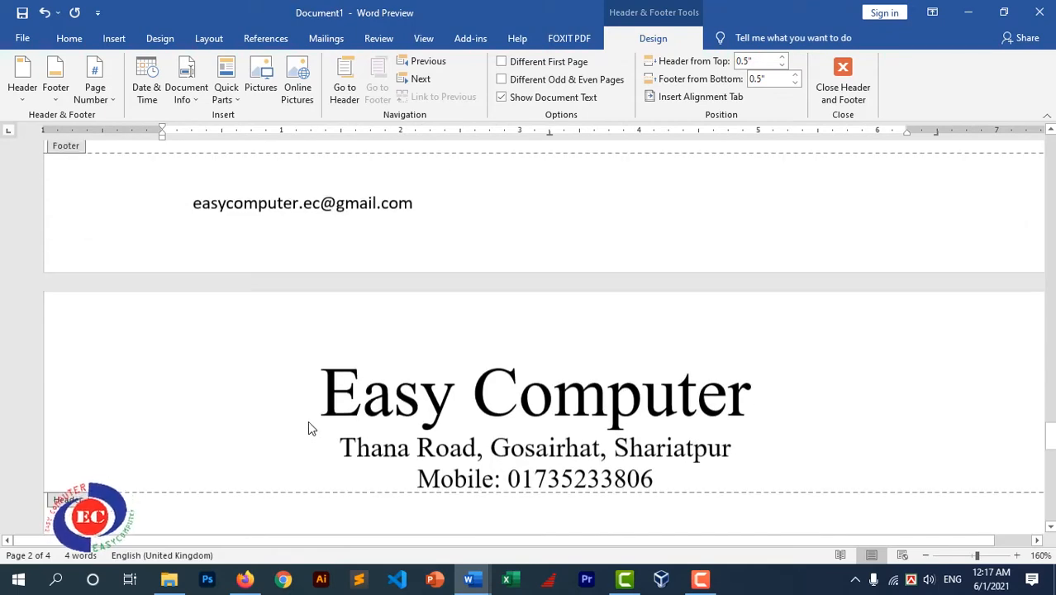
{"action": "scroll", "coordinate": [309, 422], "scroll_direction": "down", "scroll_amount": 10}
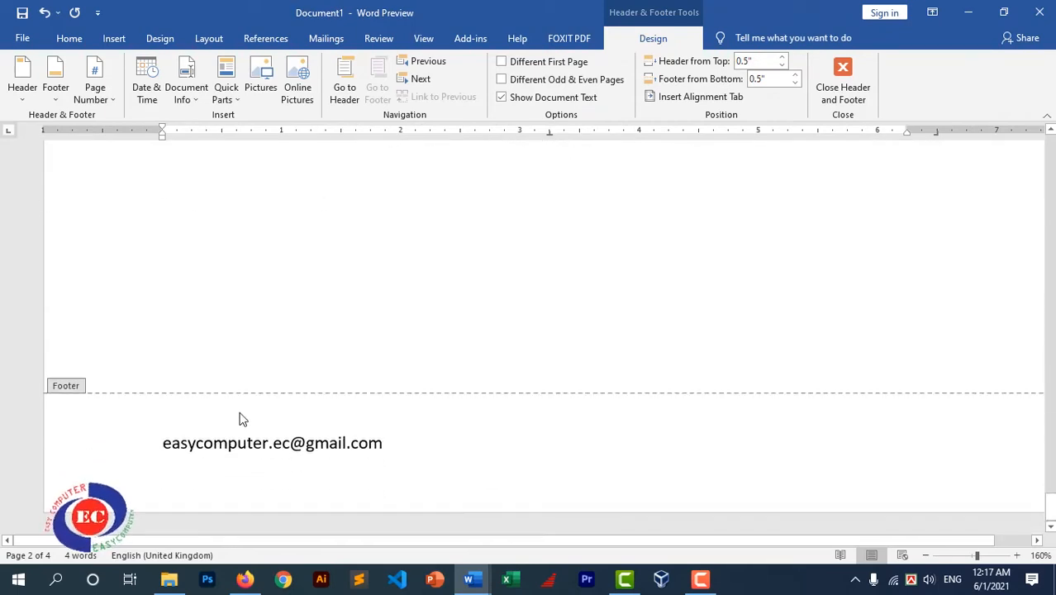
{"action": "scroll", "coordinate": [578, 356], "scroll_direction": "down", "scroll_amount": 10}
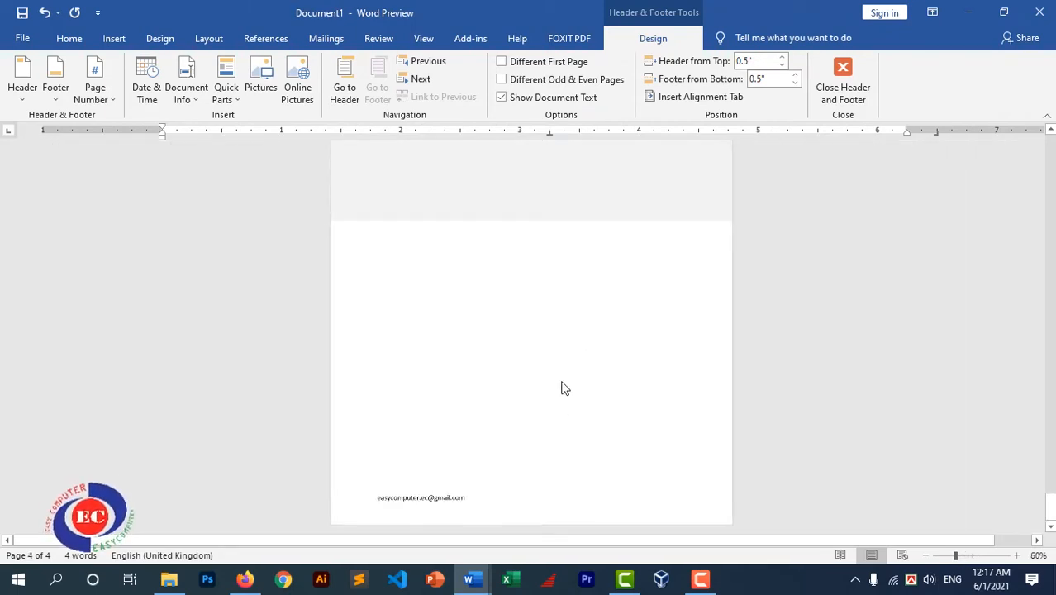
{"action": "scroll", "coordinate": [625, 372], "scroll_direction": "down", "scroll_amount": 4}
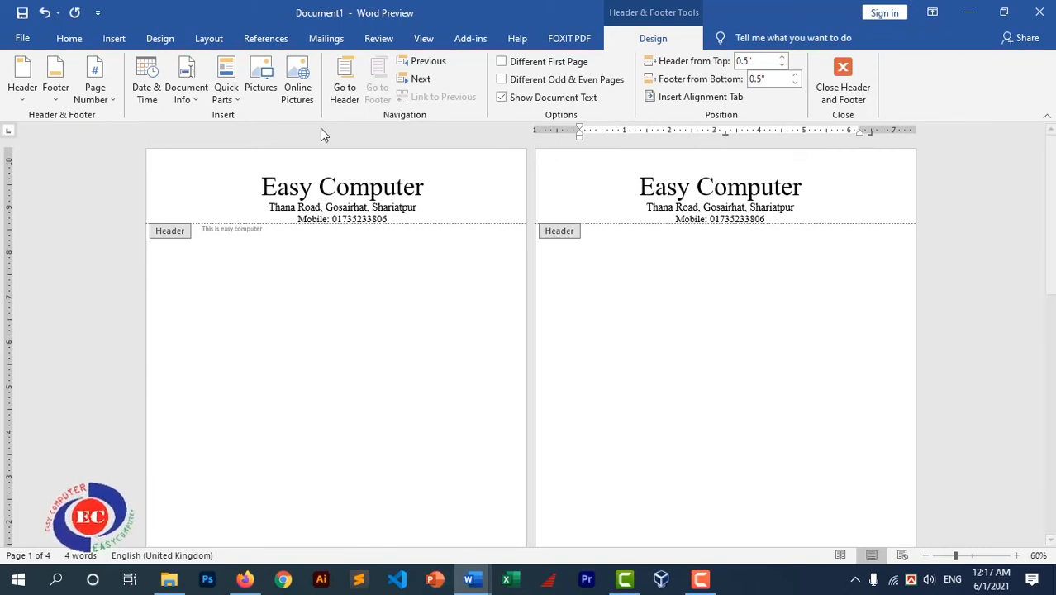
{"action": "left_click", "coordinate": [114, 39]}
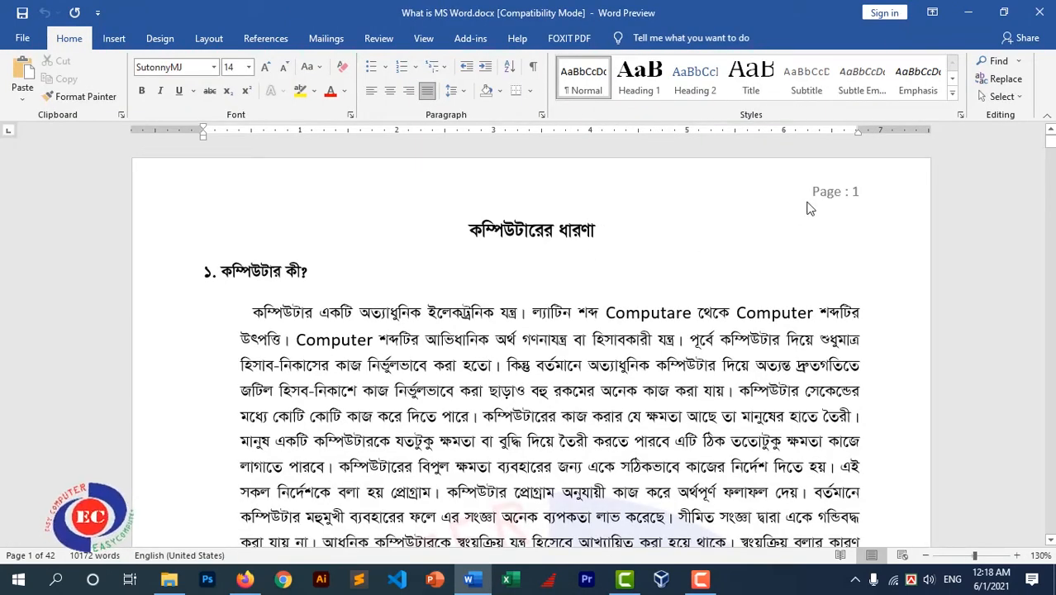
{"action": "scroll", "coordinate": [855, 248], "scroll_direction": "down", "scroll_amount": 10}
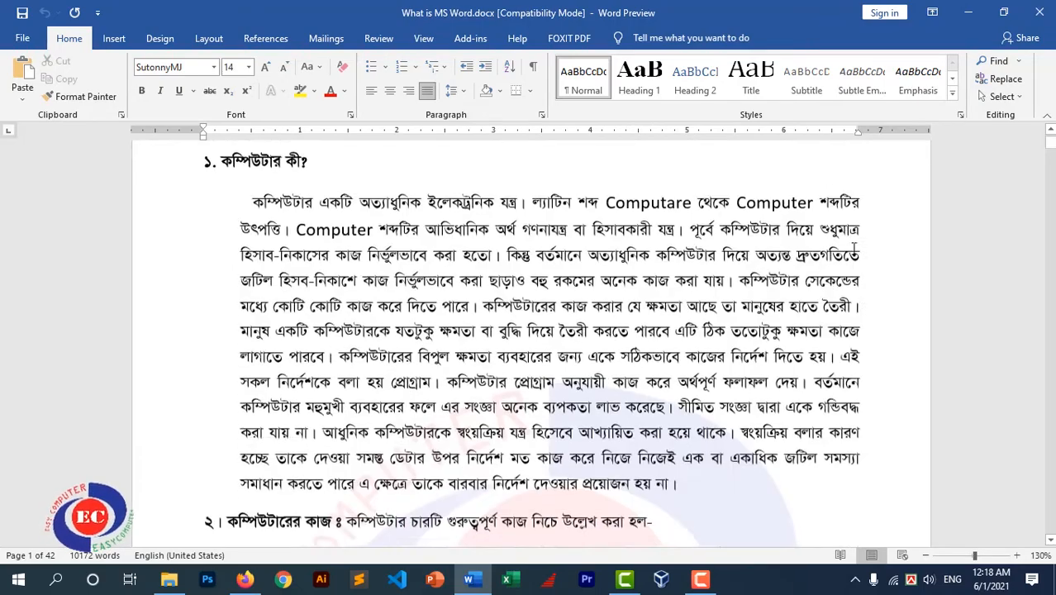
{"action": "scroll", "coordinate": [864, 293], "scroll_direction": "down", "scroll_amount": 12}
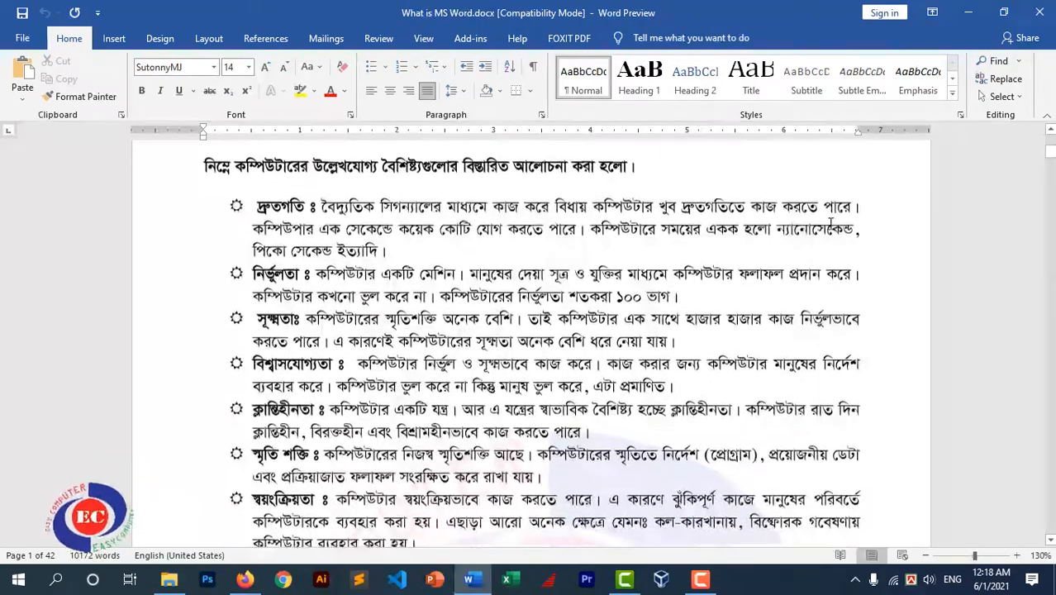
{"action": "scroll", "coordinate": [860, 264], "scroll_direction": "down", "scroll_amount": 3}
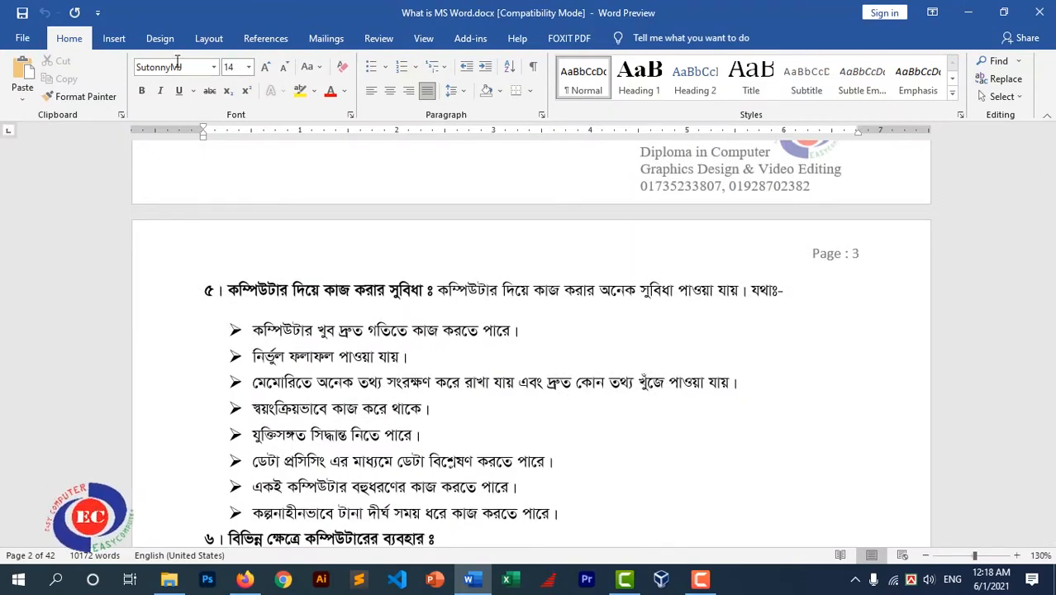
{"action": "left_click", "coordinate": [114, 39]}
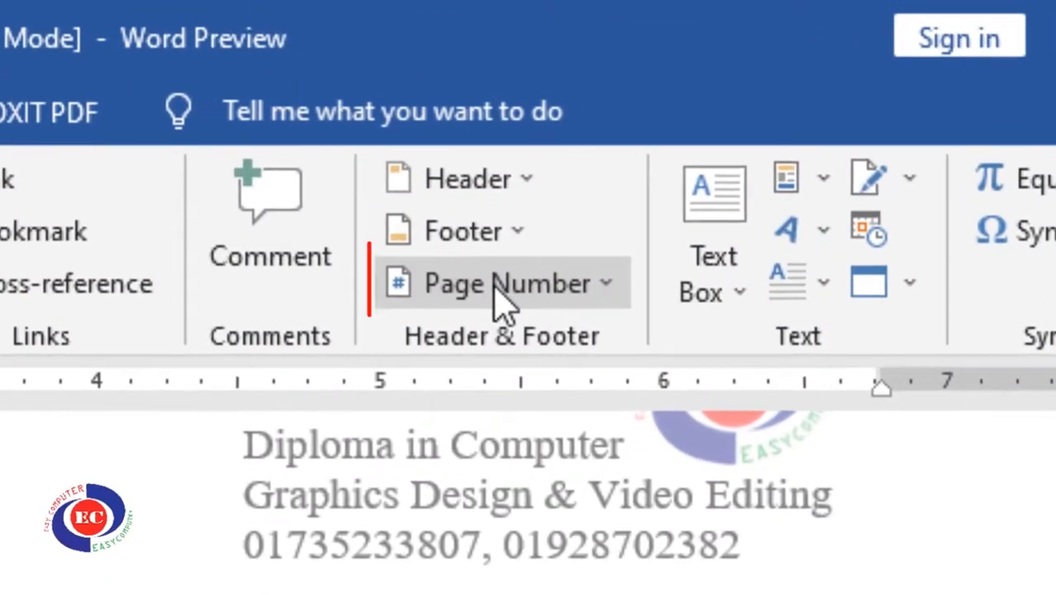
Insert a Plain Number 1 page number via Page Number > Top of Page
{"action": "left_click", "coordinate": [496, 286]}
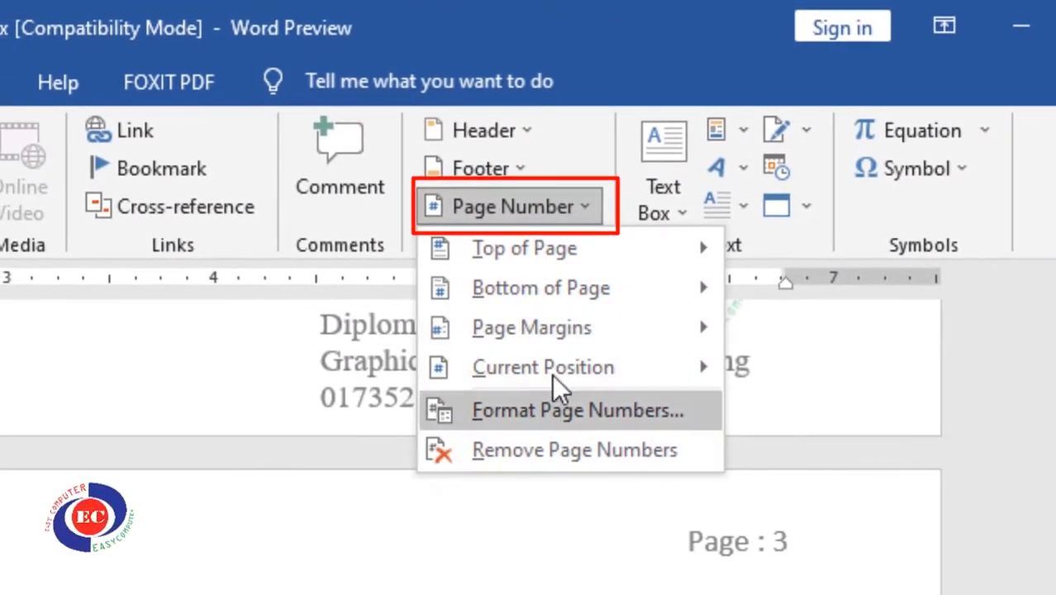
{"action": "mouse_move", "coordinate": [480, 254]}
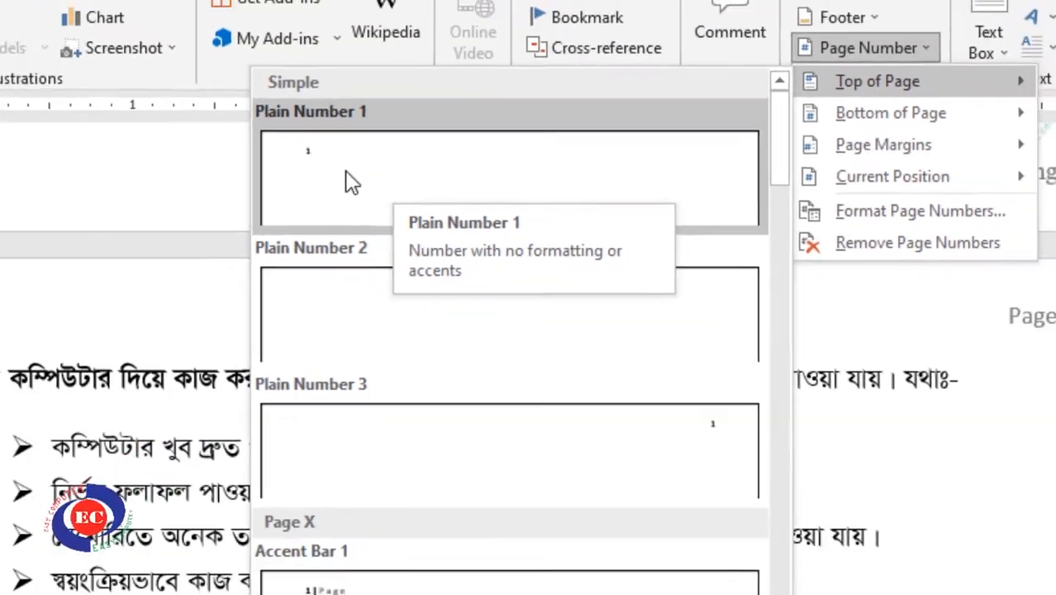
{"action": "left_click", "coordinate": [303, 172]}
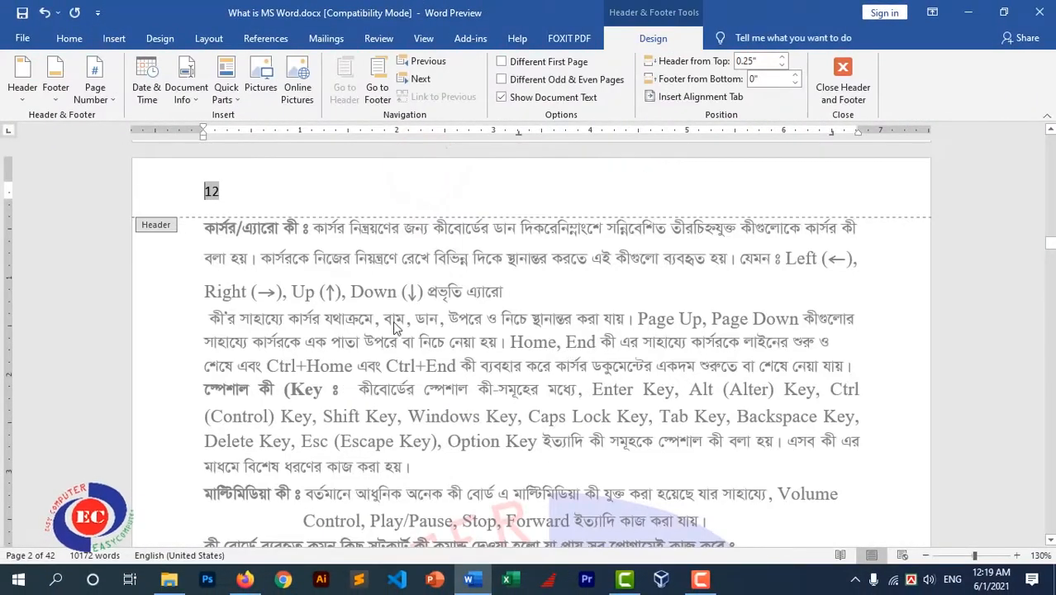
{"action": "scroll", "coordinate": [393, 323], "scroll_direction": "up", "scroll_amount": 3}
Add a centred page number at the bottom of each page of What is MS Word.docx
{"action": "left_click", "coordinate": [229, 327]}
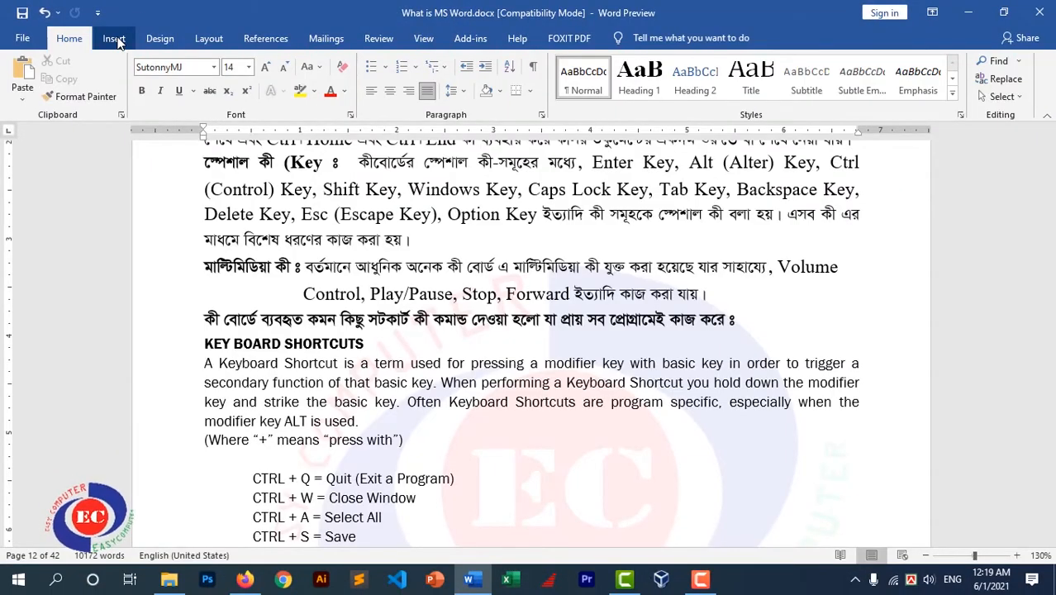
{"action": "left_click", "coordinate": [114, 38]}
{"action": "left_click", "coordinate": [730, 96]}
{"action": "mouse_move", "coordinate": [744, 118]}
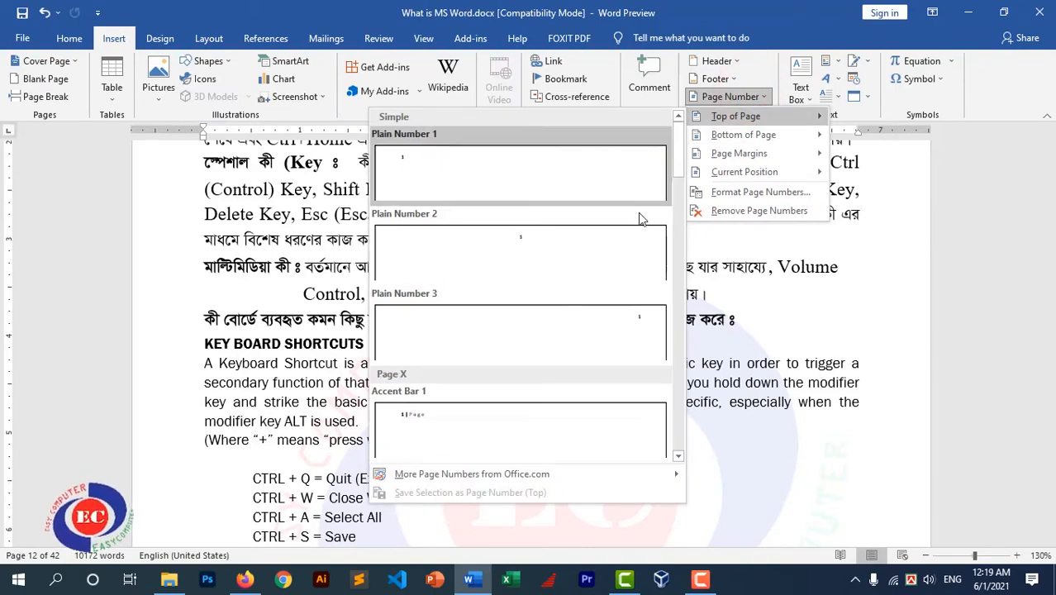
{"action": "mouse_move", "coordinate": [768, 139]}
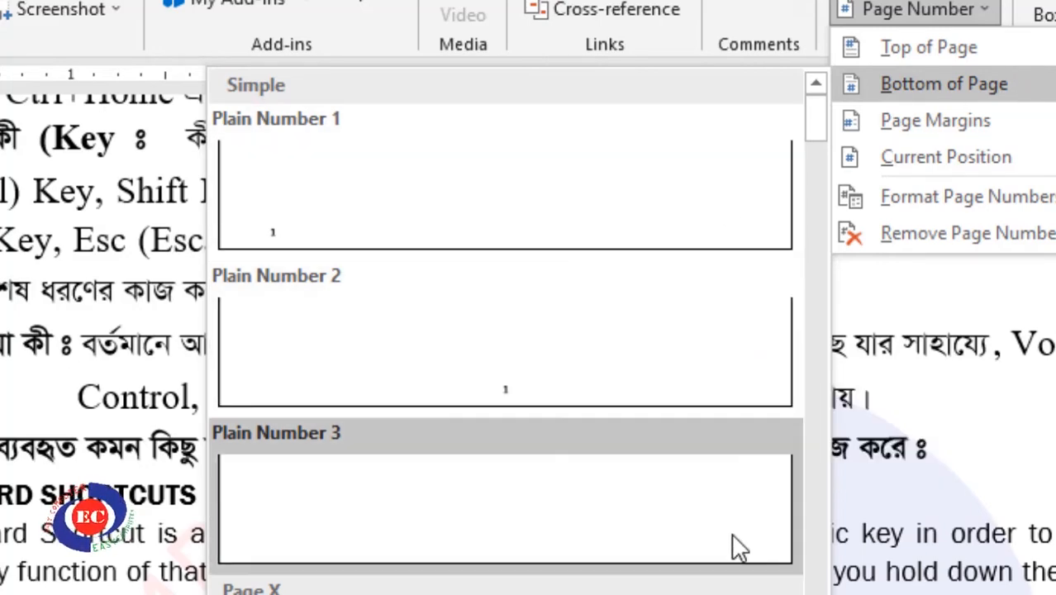
{"action": "left_click", "coordinate": [740, 547]}
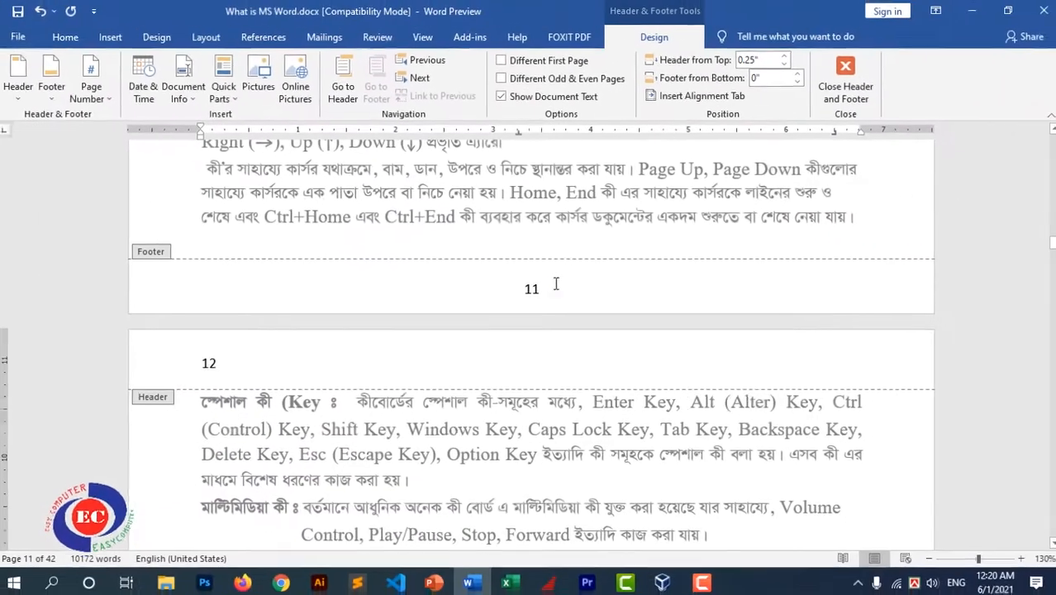
Revisit the page number options, then switch to the Deeptubewell.docx letter
{"action": "scroll", "coordinate": [673, 273], "scroll_direction": "up", "scroll_amount": 6}
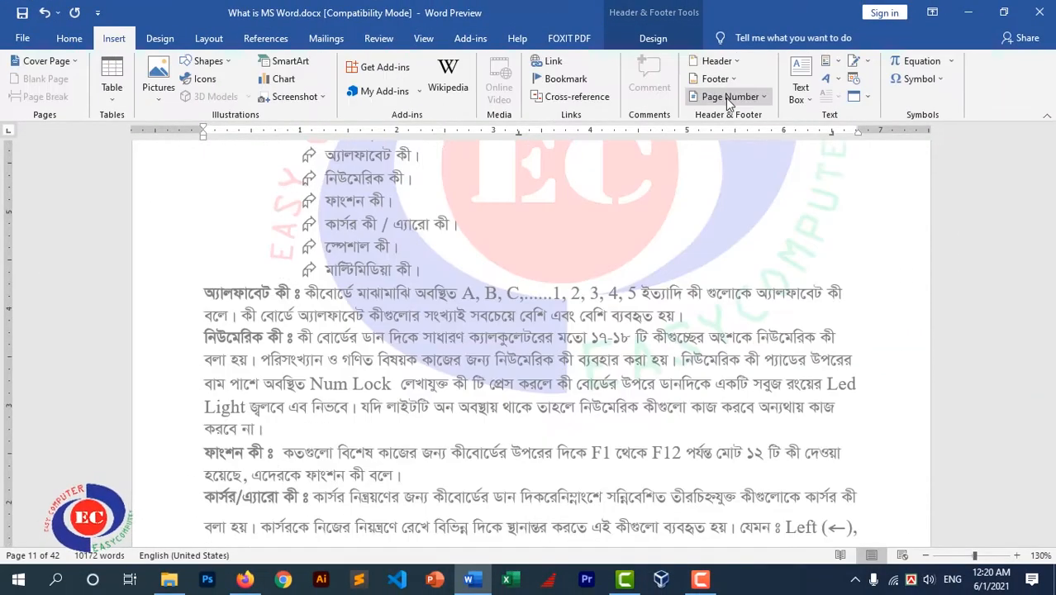
{"action": "left_click", "coordinate": [728, 97]}
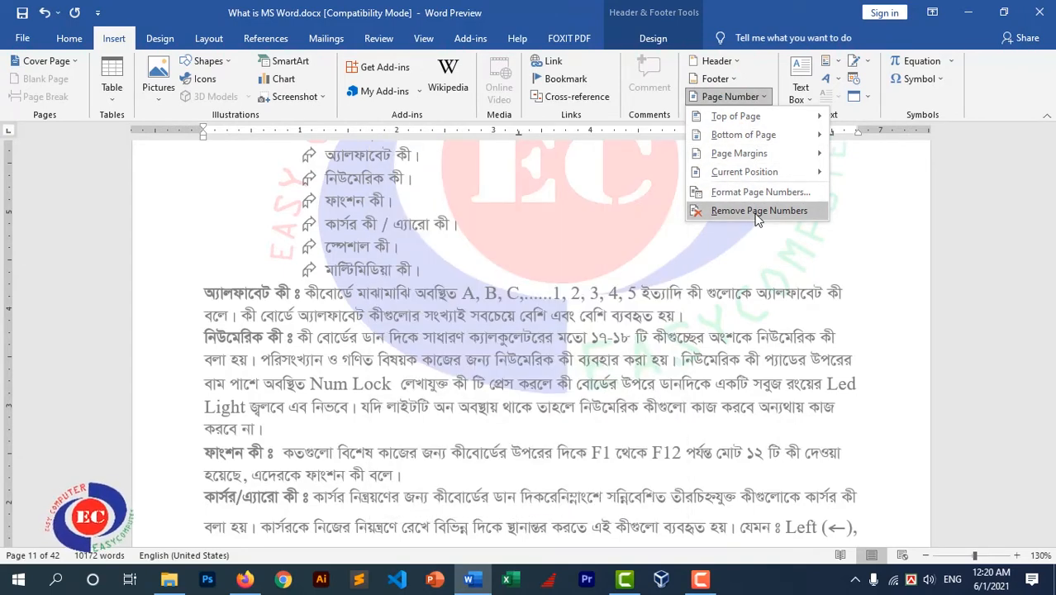
{"action": "left_click", "coordinate": [551, 278]}
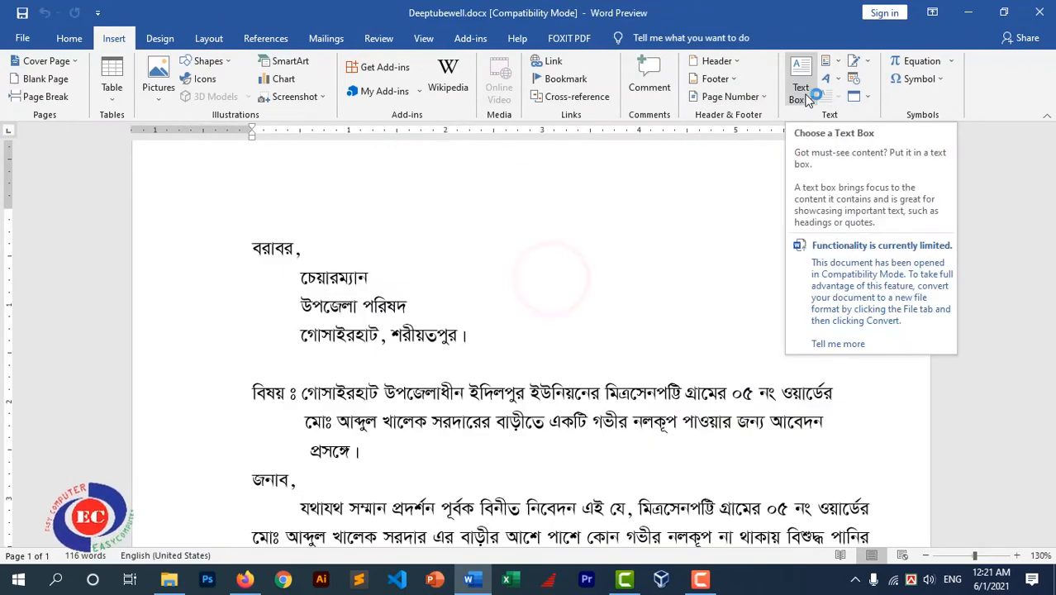
Browse the built-in text box gallery, then pick the plain Text Box shape for drawing
{"action": "left_click", "coordinate": [803, 91]}
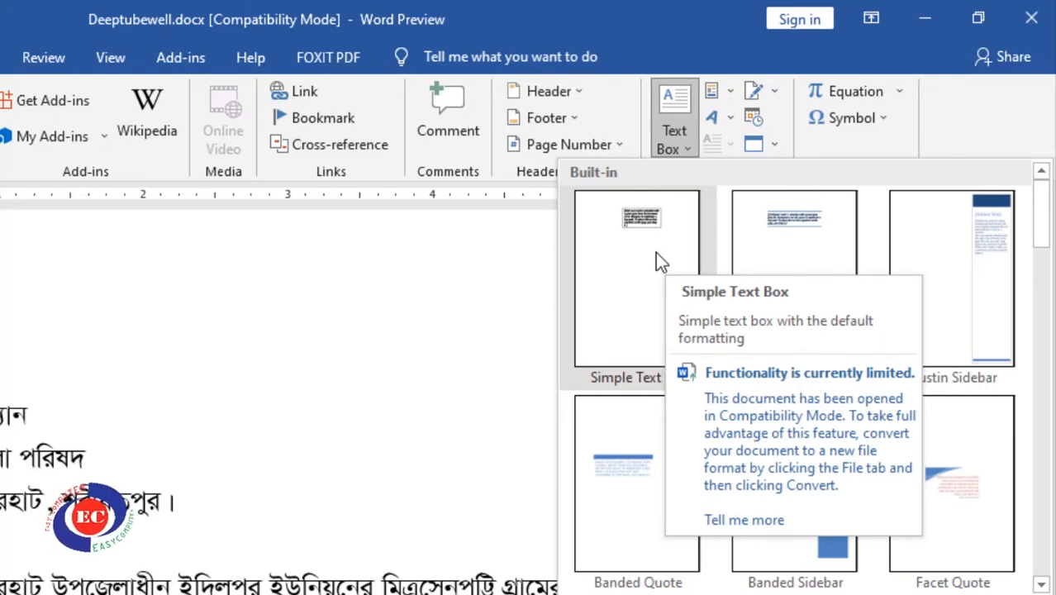
{"action": "left_click", "coordinate": [674, 132]}
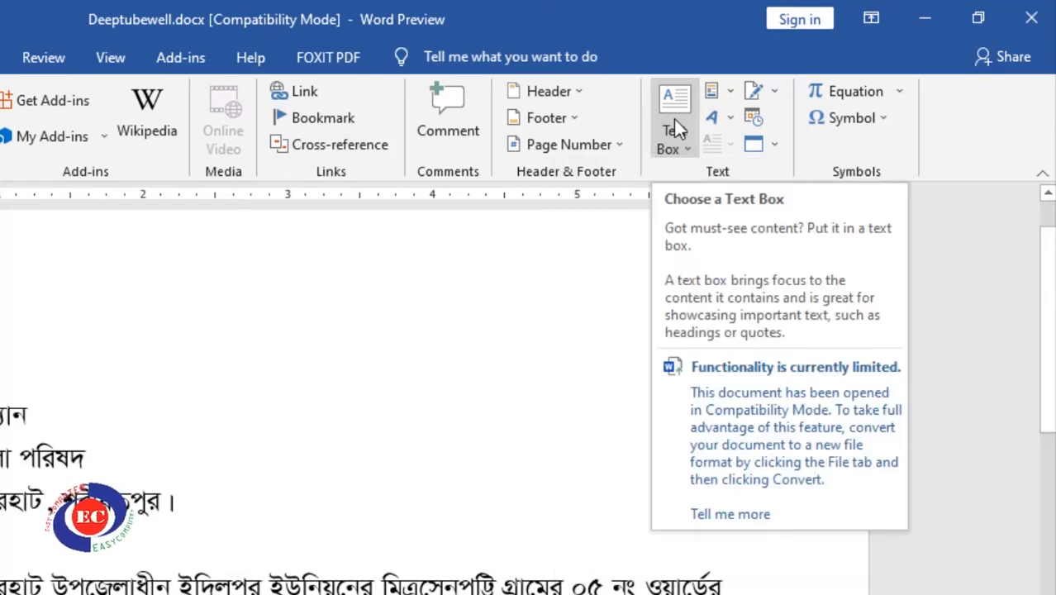
{"action": "left_click", "coordinate": [677, 134]}
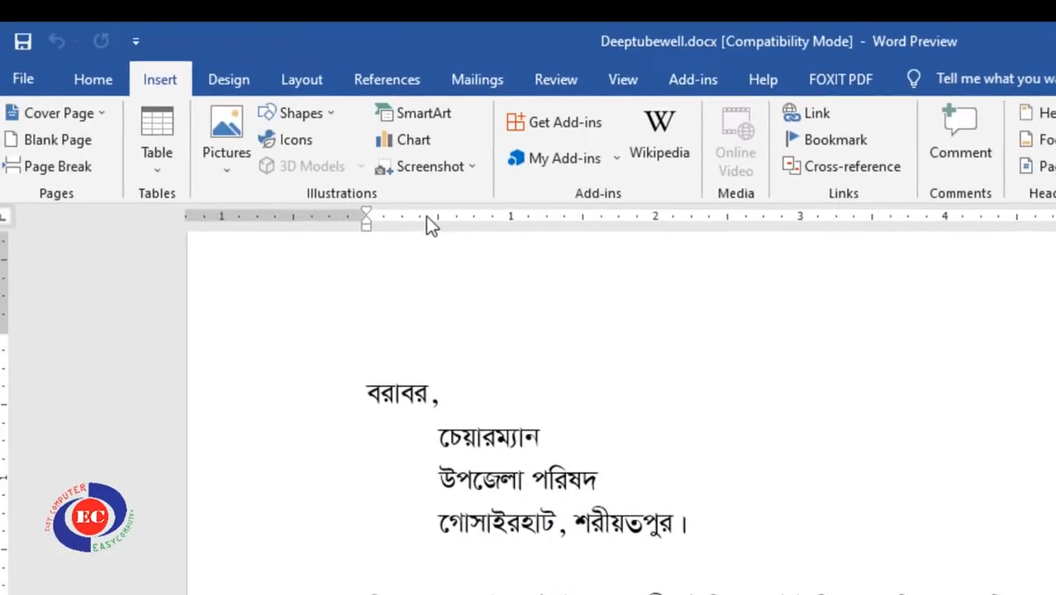
{"action": "left_click", "coordinate": [331, 114]}
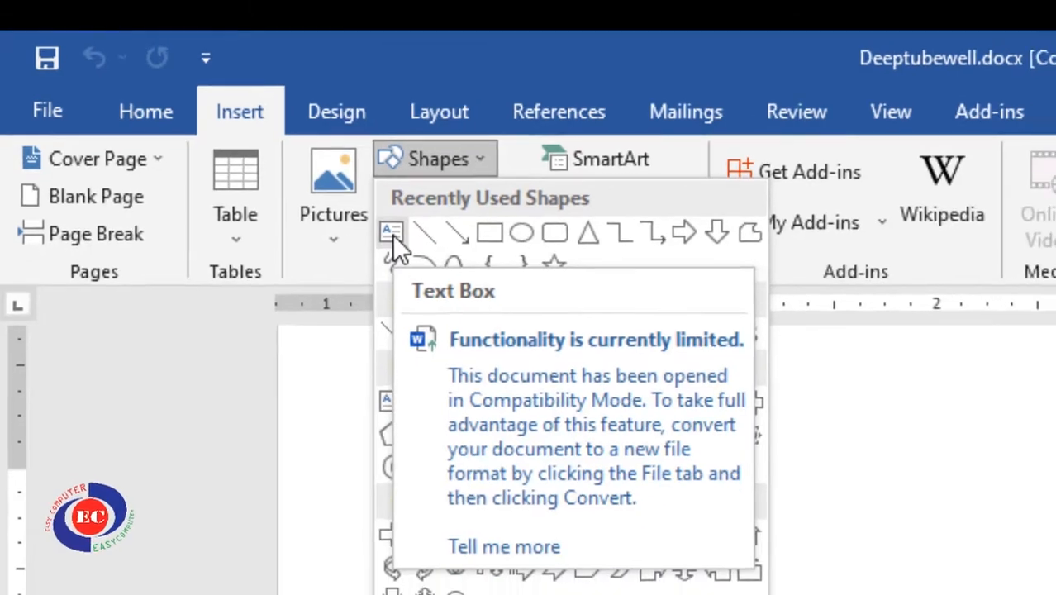
{"action": "left_click", "coordinate": [404, 241]}
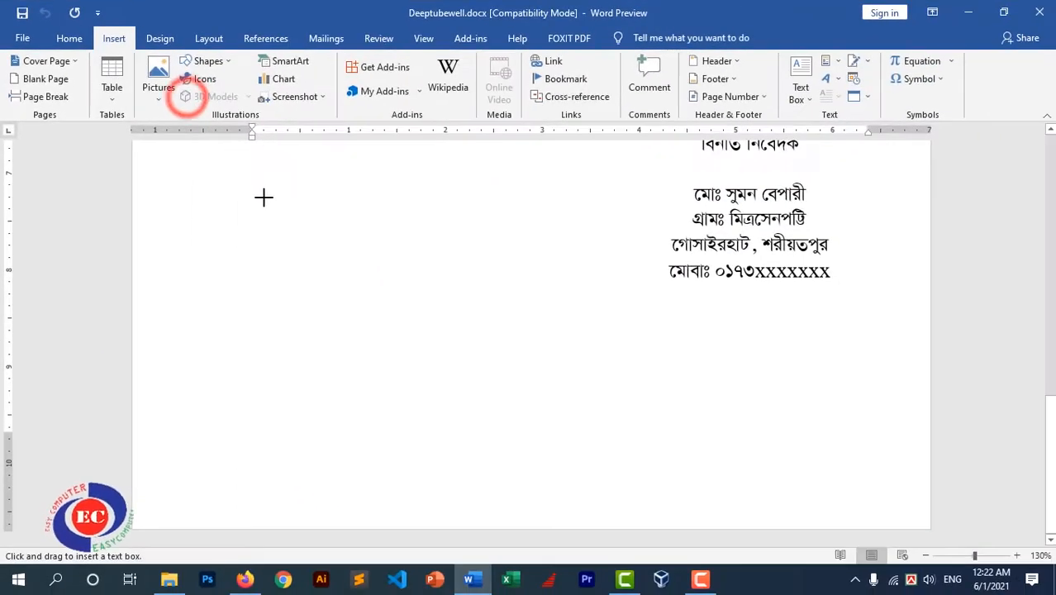
{"action": "left_click_drag", "start_coordinate": [251, 183], "coordinate": [495, 466]}
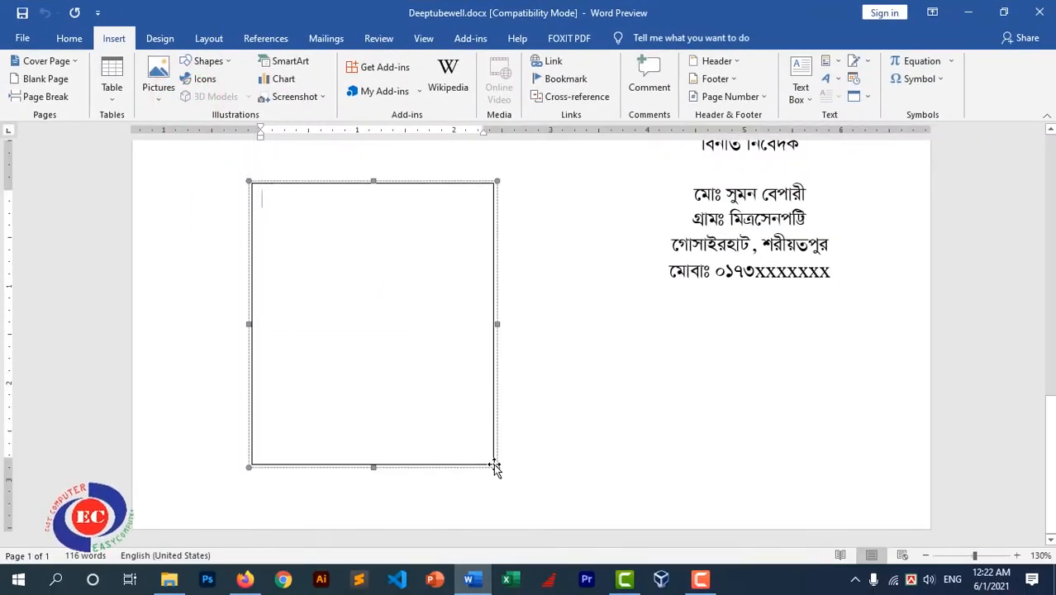
{"action": "scroll", "coordinate": [392, 191], "scroll_direction": "up", "scroll_amount": 2}
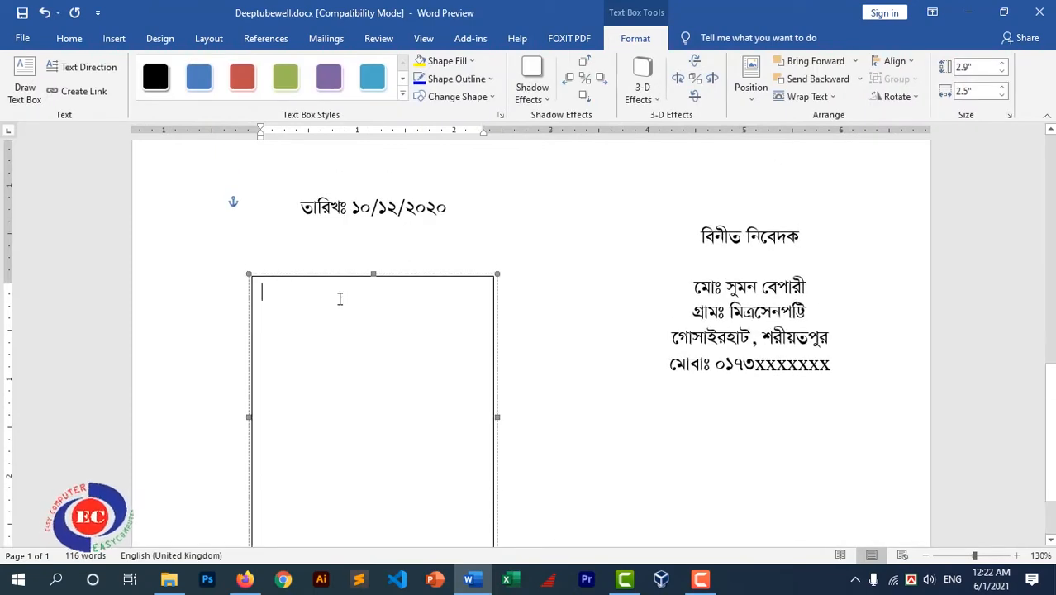
{"action": "left_click", "coordinate": [433, 278]}
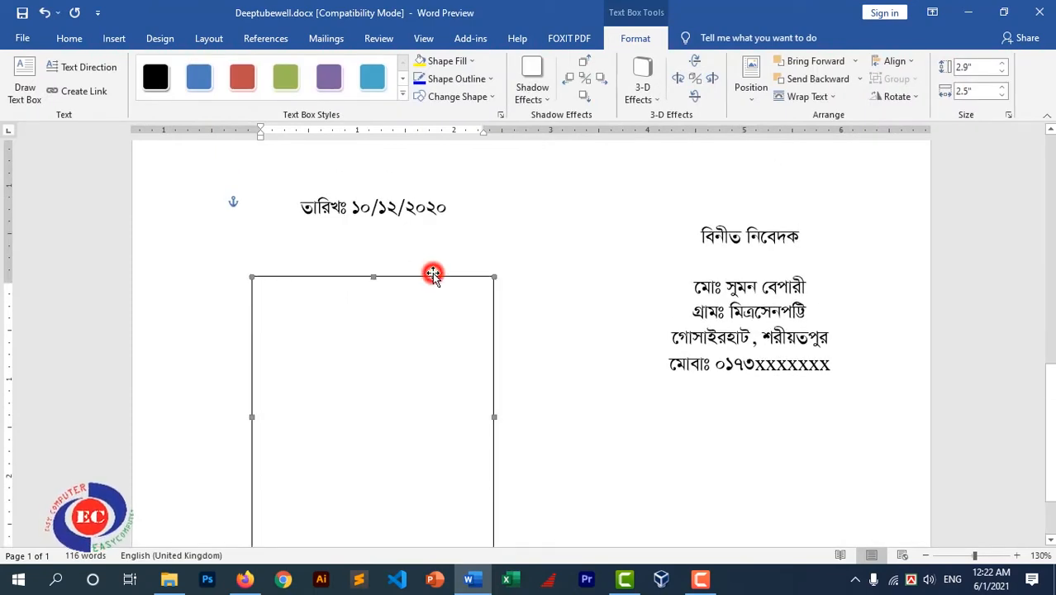
{"action": "key", "text": "Delete"}
{"action": "scroll", "coordinate": [537, 307], "scroll_direction": "down", "scroll_amount": 9}
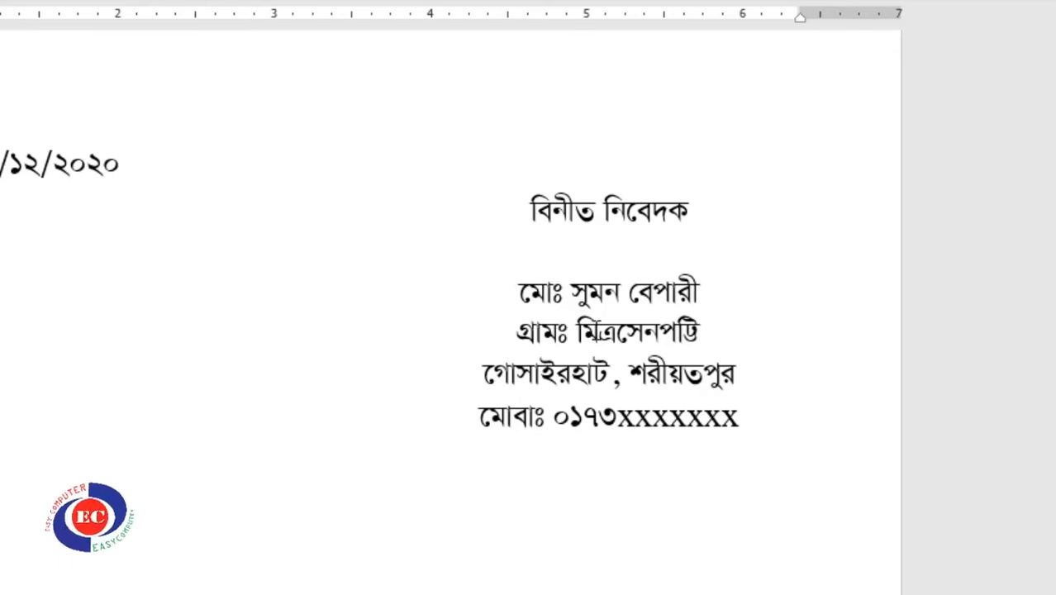
Click through the signature block's closing, name and address lines to reveal its text box
{"action": "scroll", "coordinate": [623, 257], "scroll_direction": "up", "scroll_amount": 3}
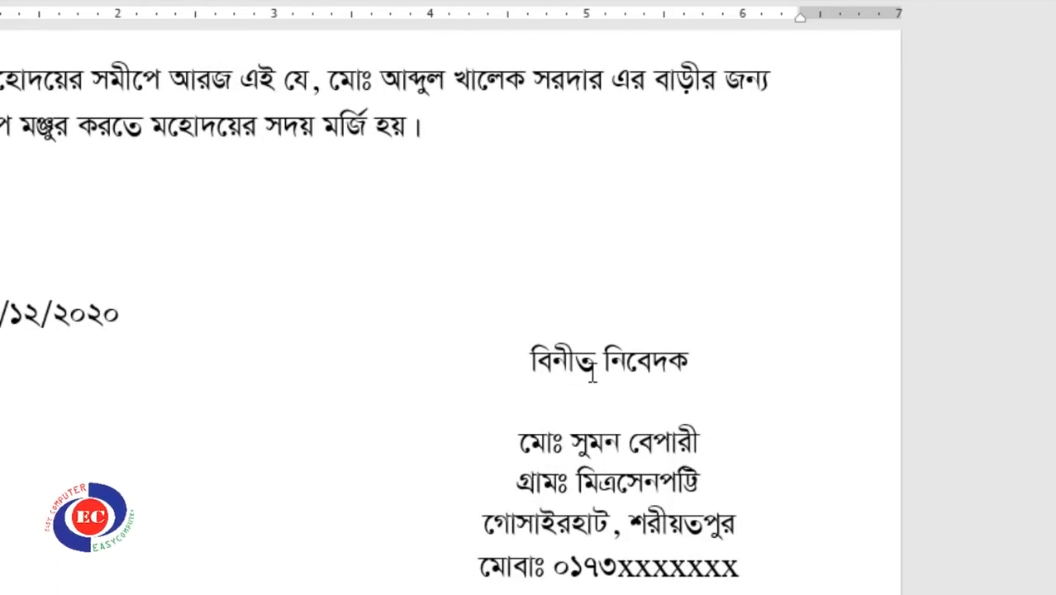
{"action": "left_click", "coordinate": [584, 364]}
{"action": "left_click", "coordinate": [595, 448]}
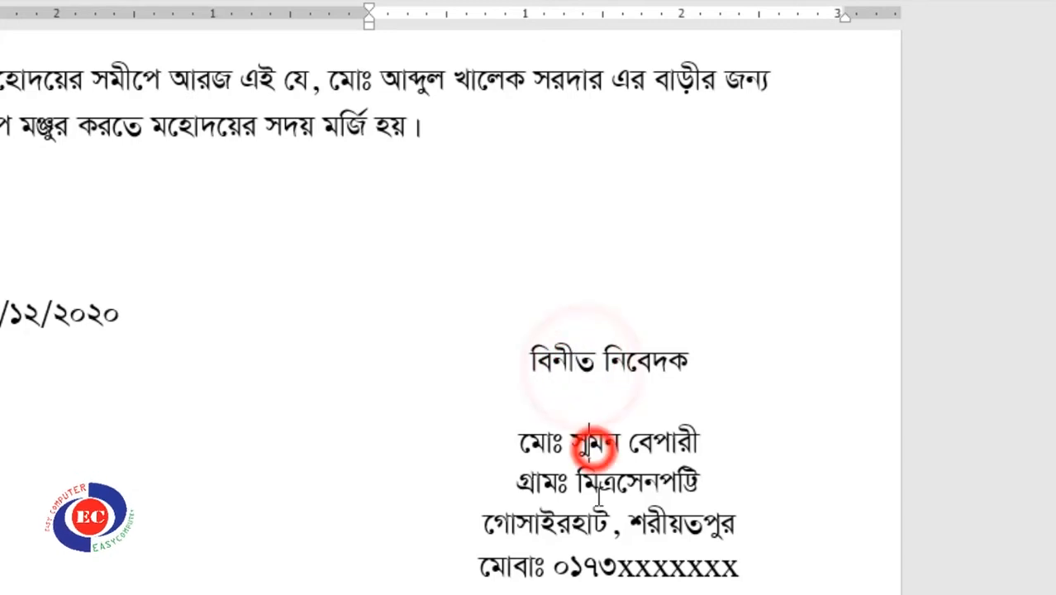
{"action": "left_click", "coordinate": [598, 524]}
{"action": "double_click", "coordinate": [589, 406]}
{"action": "scroll", "coordinate": [627, 333], "scroll_direction": "down", "scroll_amount": 6}
{"action": "left_click", "coordinate": [584, 197]}
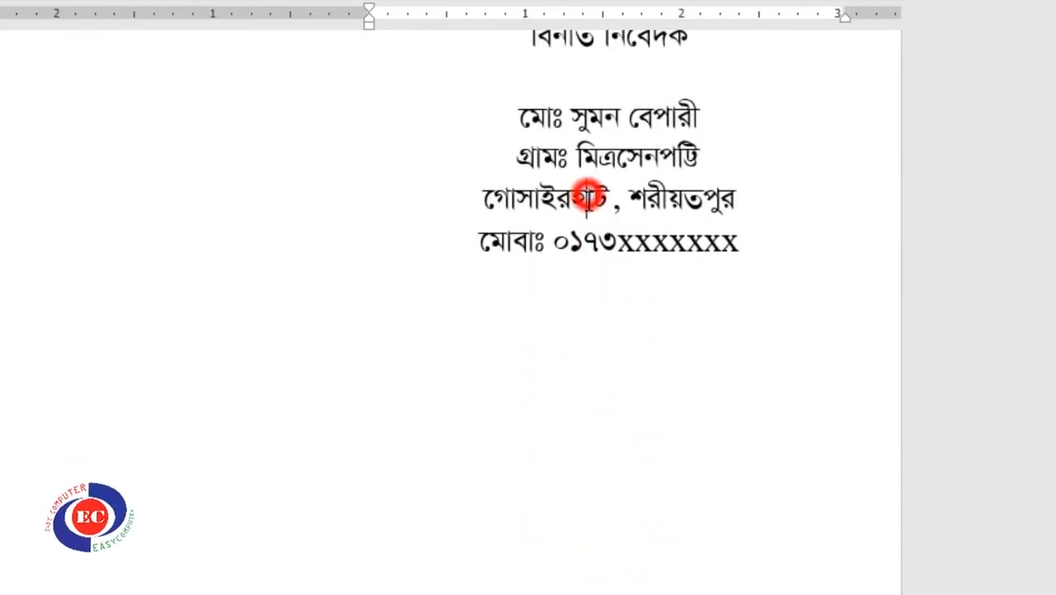
{"action": "scroll", "coordinate": [598, 296], "scroll_direction": "down", "scroll_amount": 7}
{"action": "left_click", "coordinate": [506, 364]}
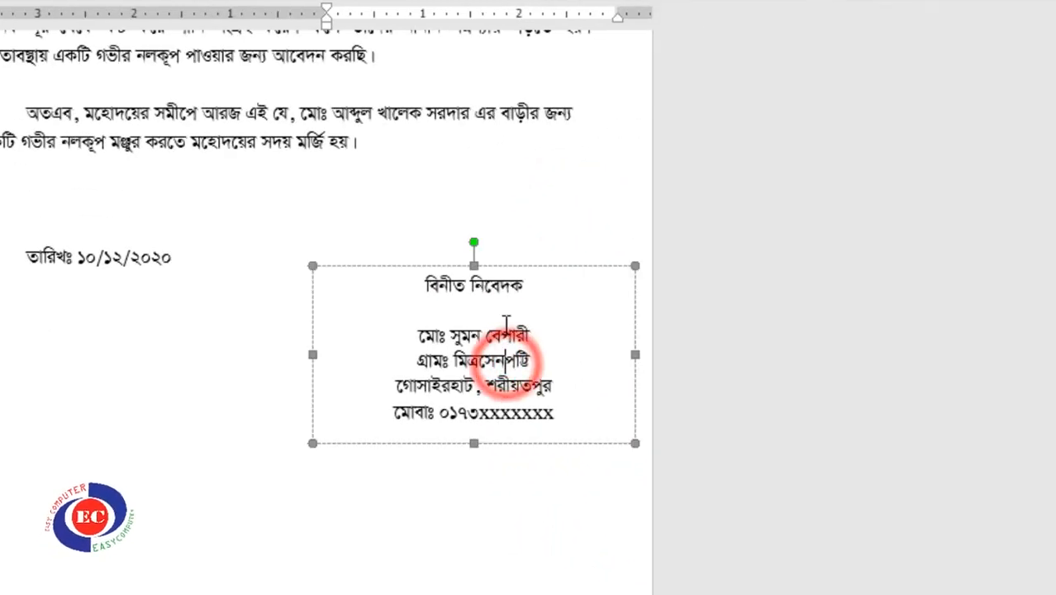
Drag the signature block's text box upward on the page
{"action": "scroll", "coordinate": [537, 333], "scroll_direction": "up", "scroll_amount": 2}
{"action": "scroll", "coordinate": [595, 359], "scroll_direction": "up", "scroll_amount": 1}
{"action": "scroll", "coordinate": [553, 359], "scroll_direction": "up", "scroll_amount": 4}
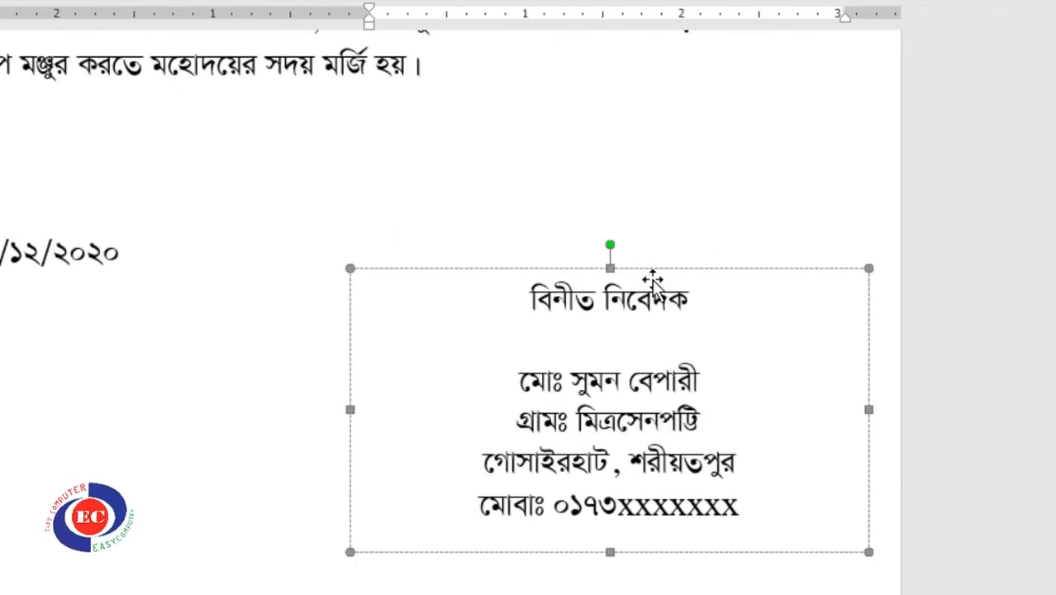
{"action": "left_click_drag", "start_coordinate": [667, 270], "coordinate": [669, 199]}
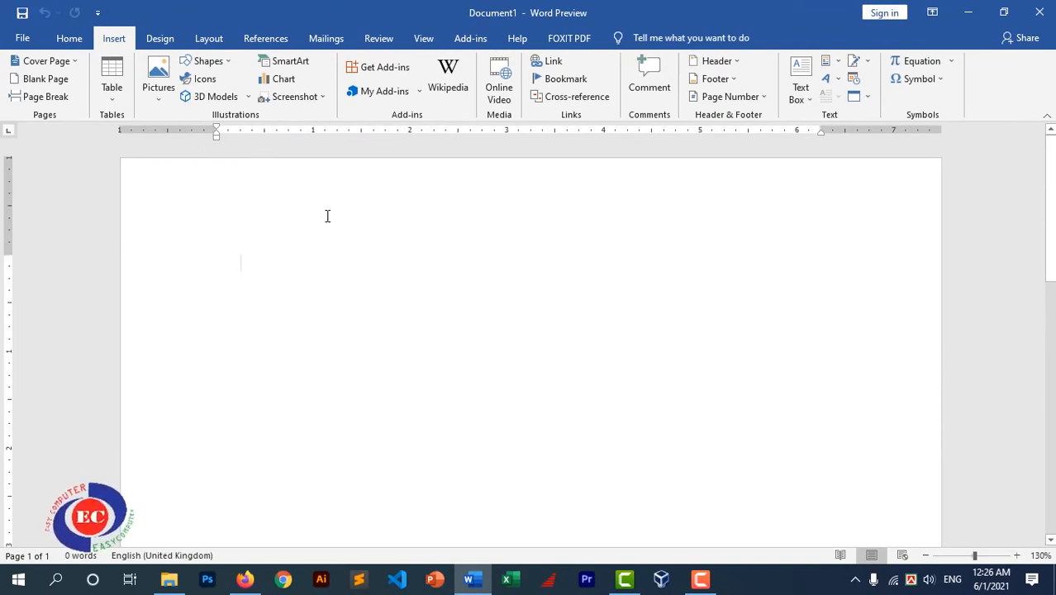
Draw an empty plain text box, about 3.09" by 2.06", near the page's top left
{"action": "left_click", "coordinate": [222, 62]}
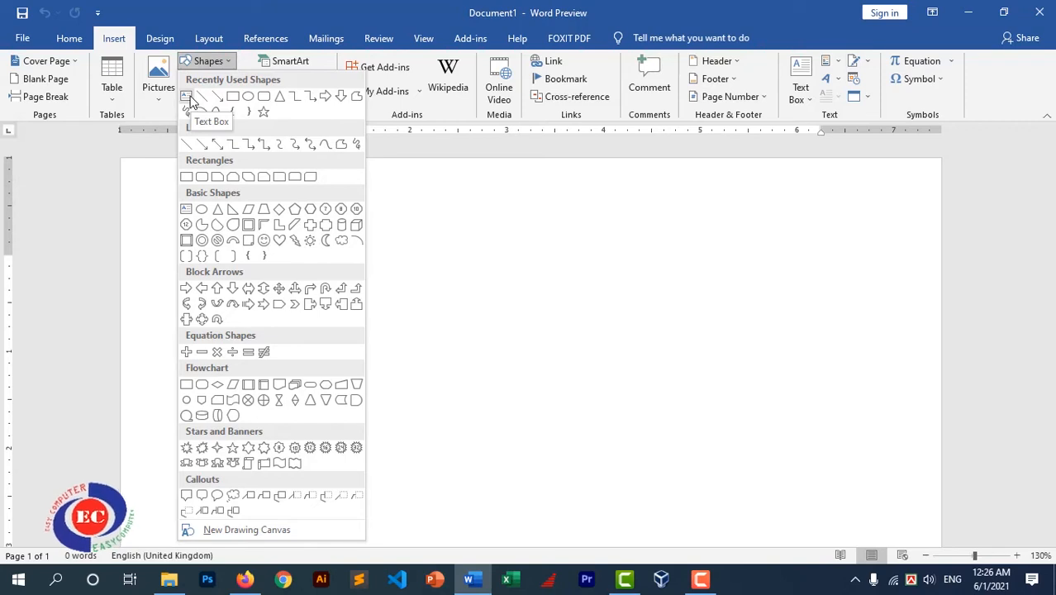
{"action": "left_click", "coordinate": [189, 98]}
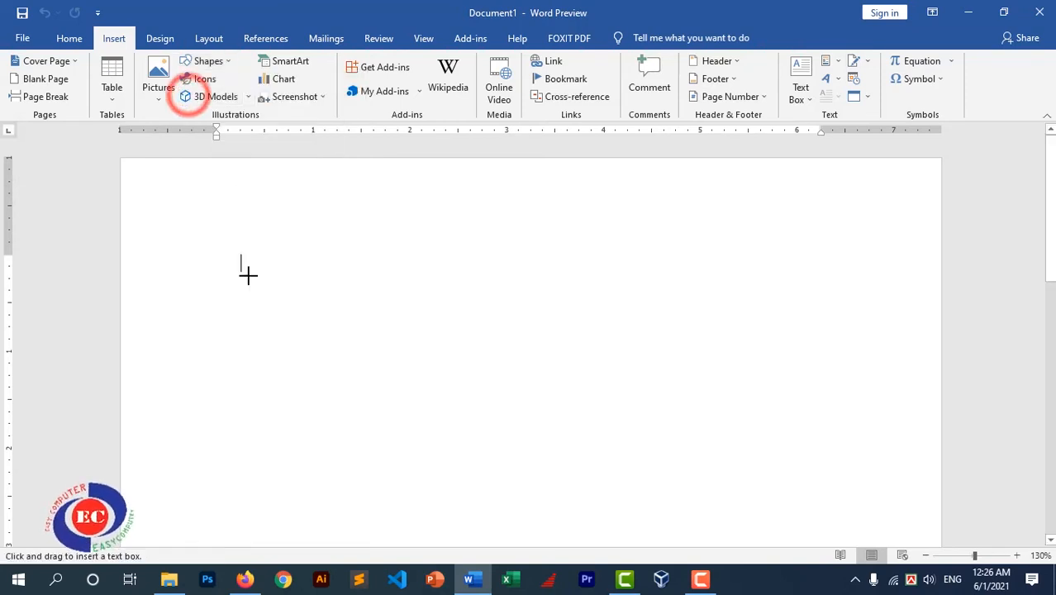
{"action": "left_click_drag", "start_coordinate": [226, 233], "coordinate": [524, 431]}
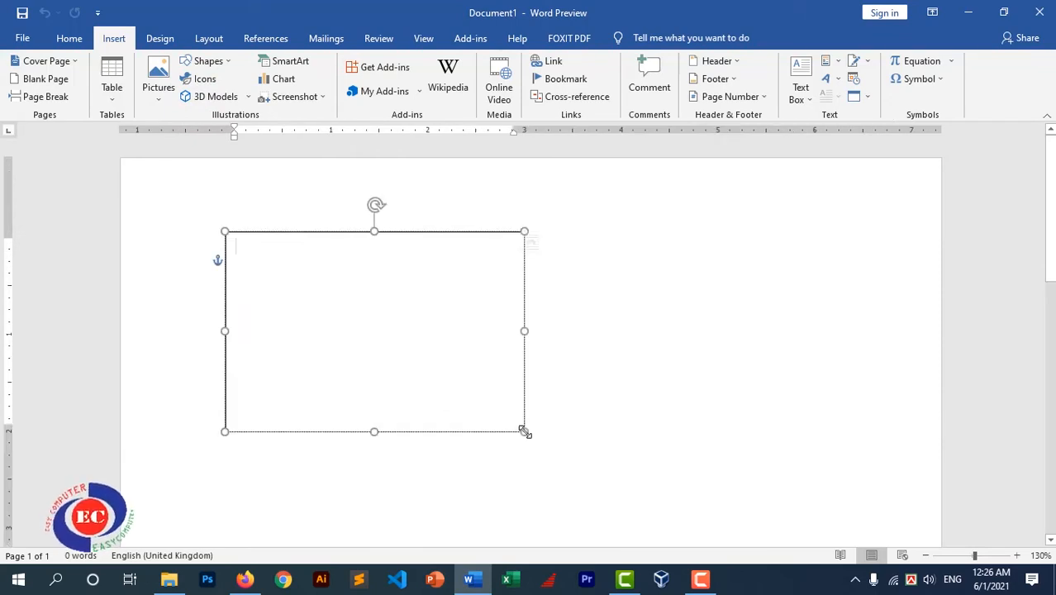
{"action": "left_click", "coordinate": [269, 242]}
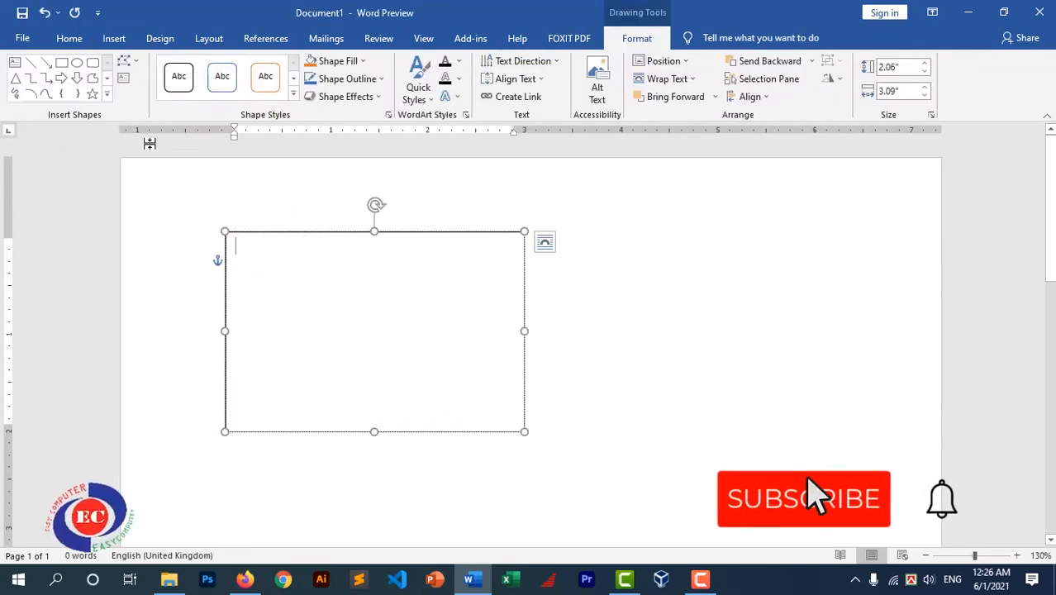
Format the text box with No Spacing style and Times New Roman 14 pt
{"action": "left_click", "coordinate": [68, 38]}
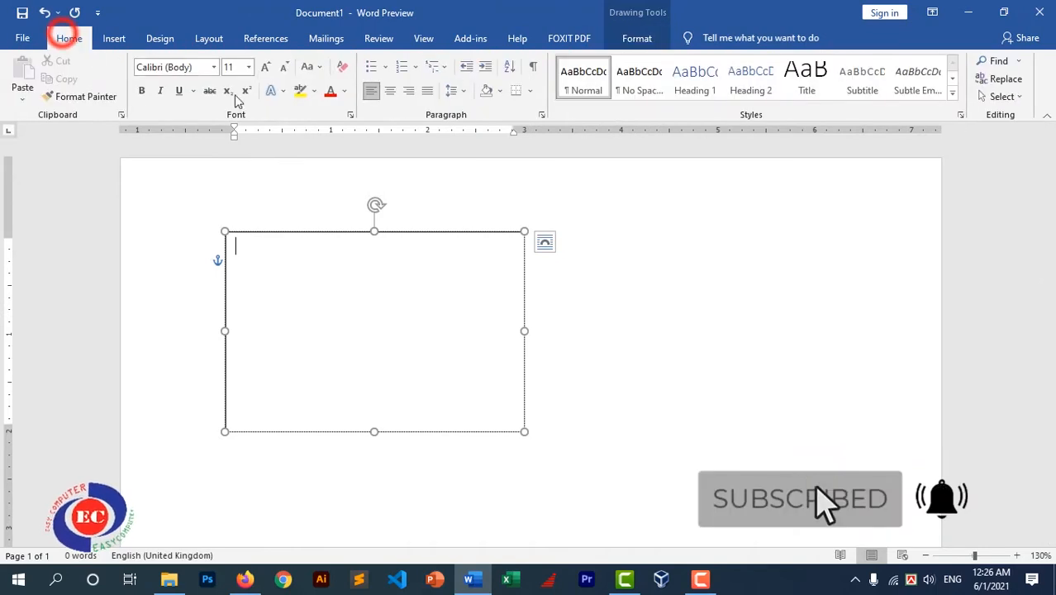
{"action": "left_click", "coordinate": [635, 83]}
{"action": "left_click", "coordinate": [177, 67]}
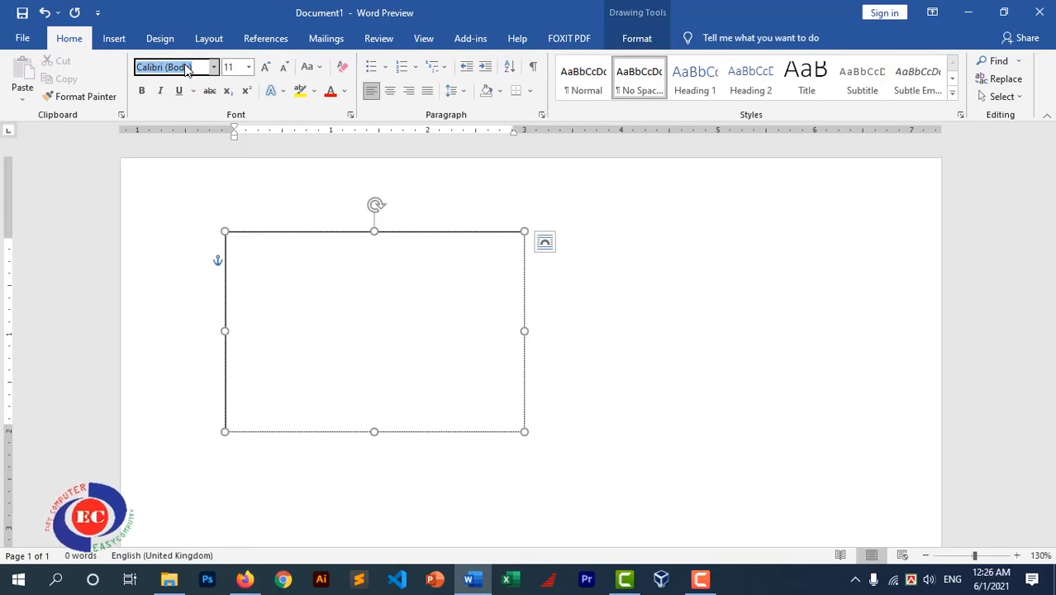
{"action": "type", "text": "Times New Roman"}
{"action": "key", "text": "Return"}
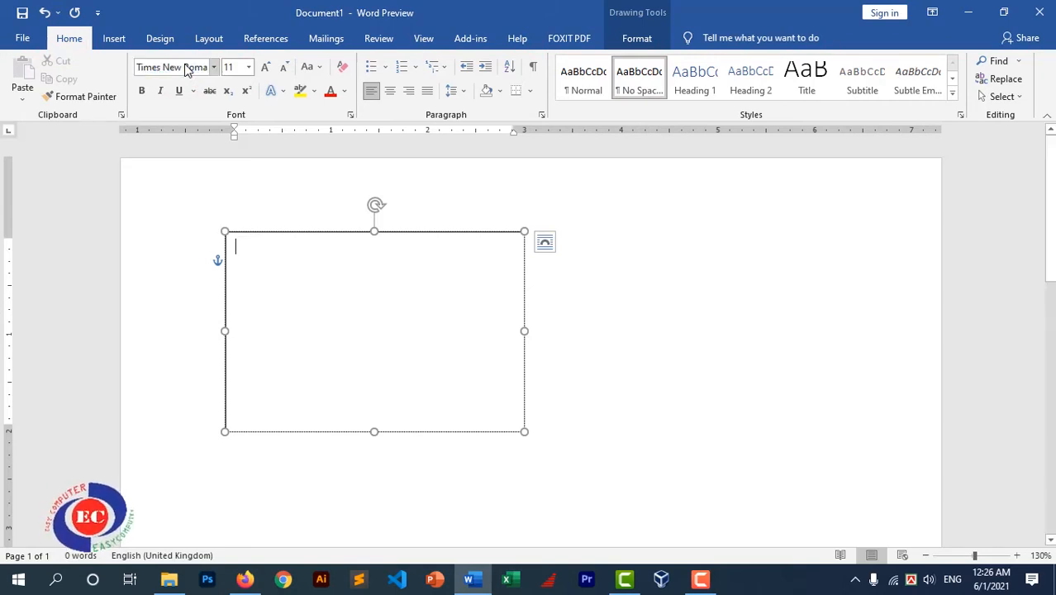
{"action": "left_click", "coordinate": [236, 67]}
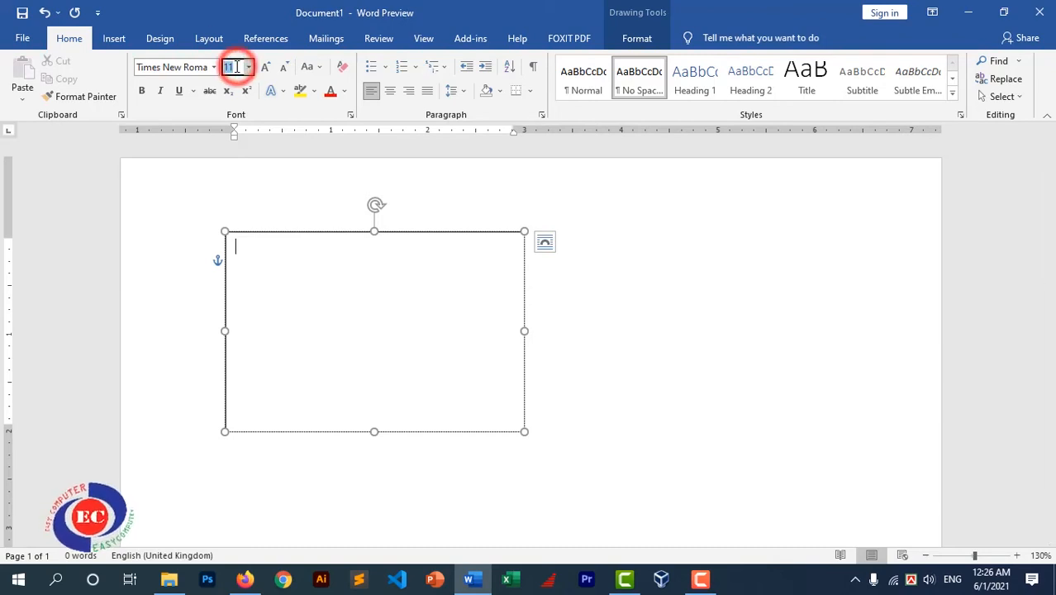
{"action": "type", "text": "14"}
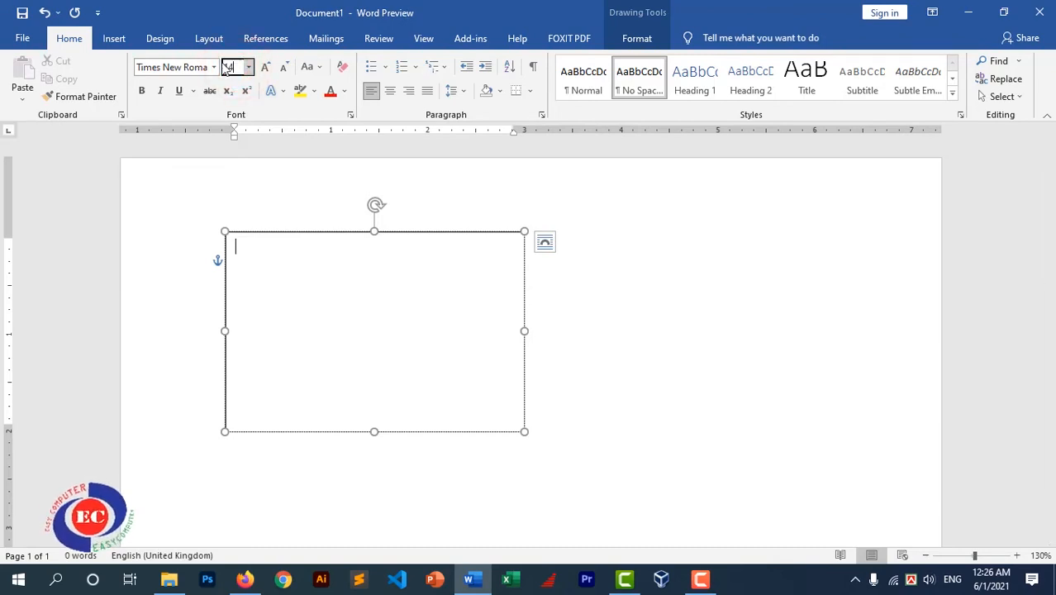
{"action": "key", "text": "Return"}
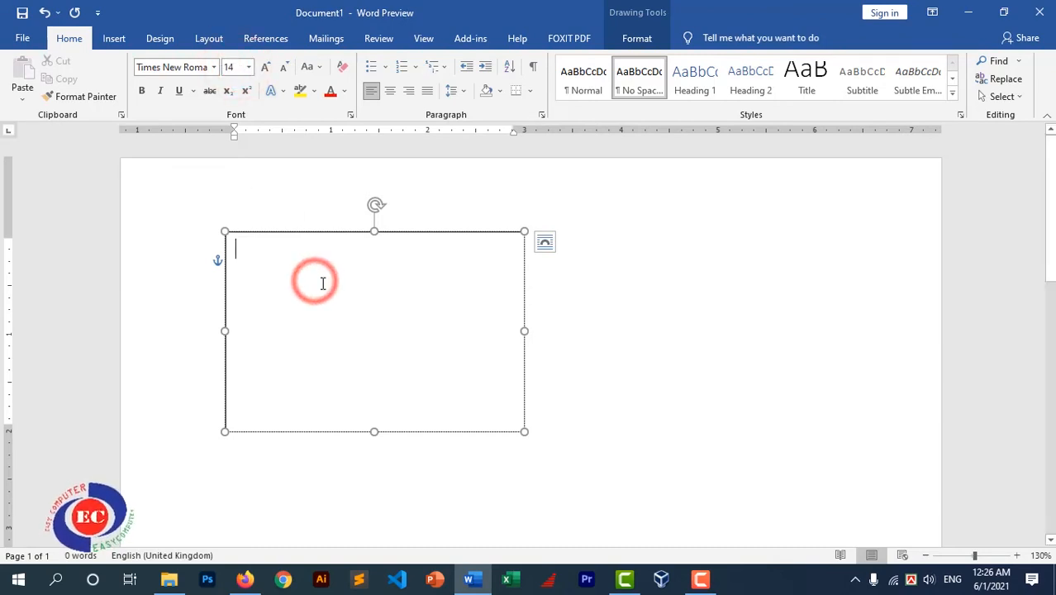
Type 'easy computer' and a mobile number line, then centre the text
{"action": "type", "text": "easy"}
{"action": "type", "text": " computer "}
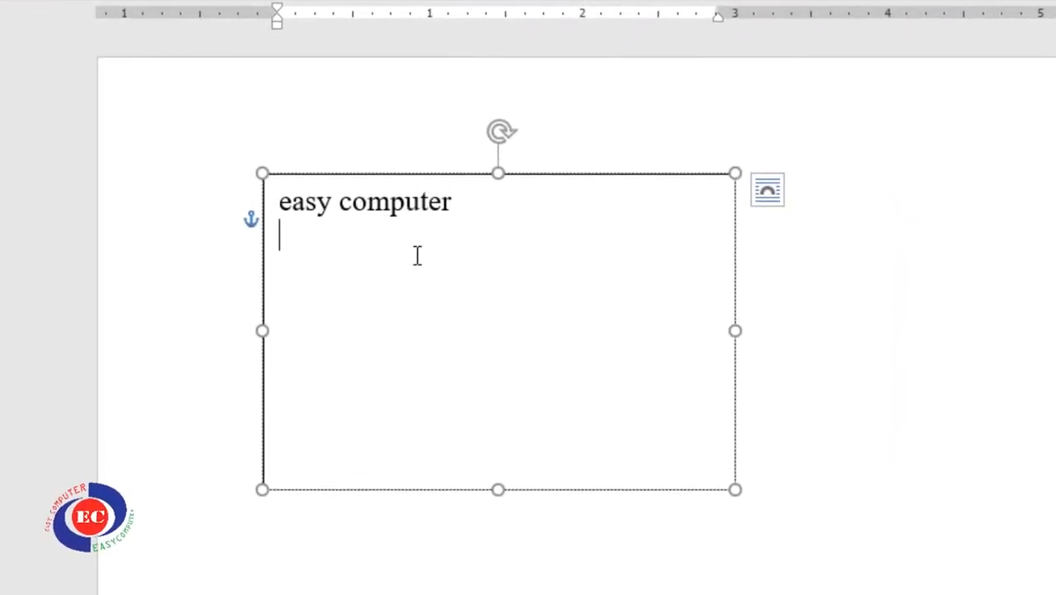
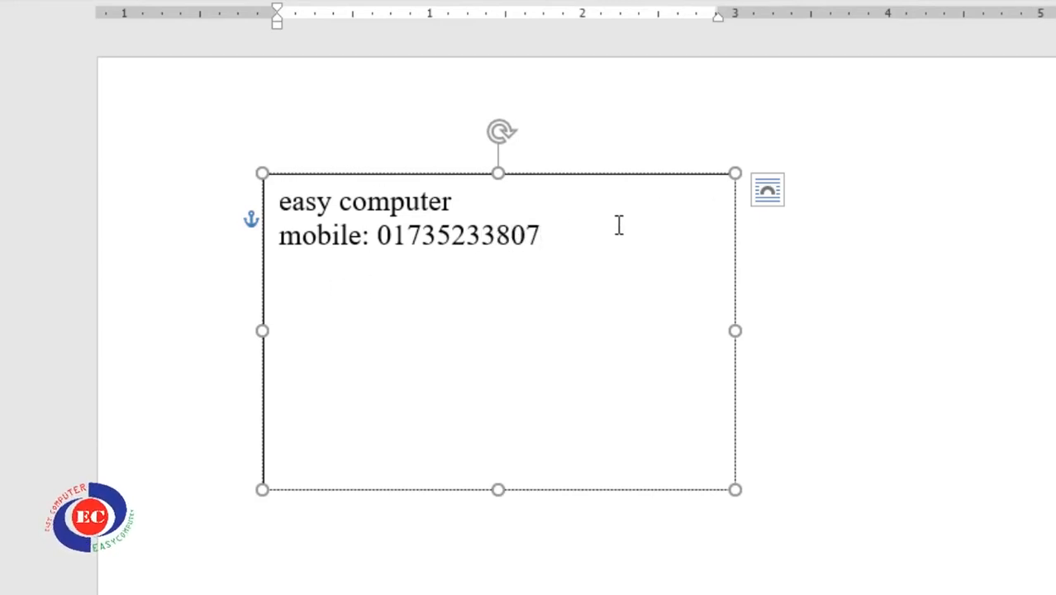
{"action": "triple_click", "coordinate": [542, 238]}
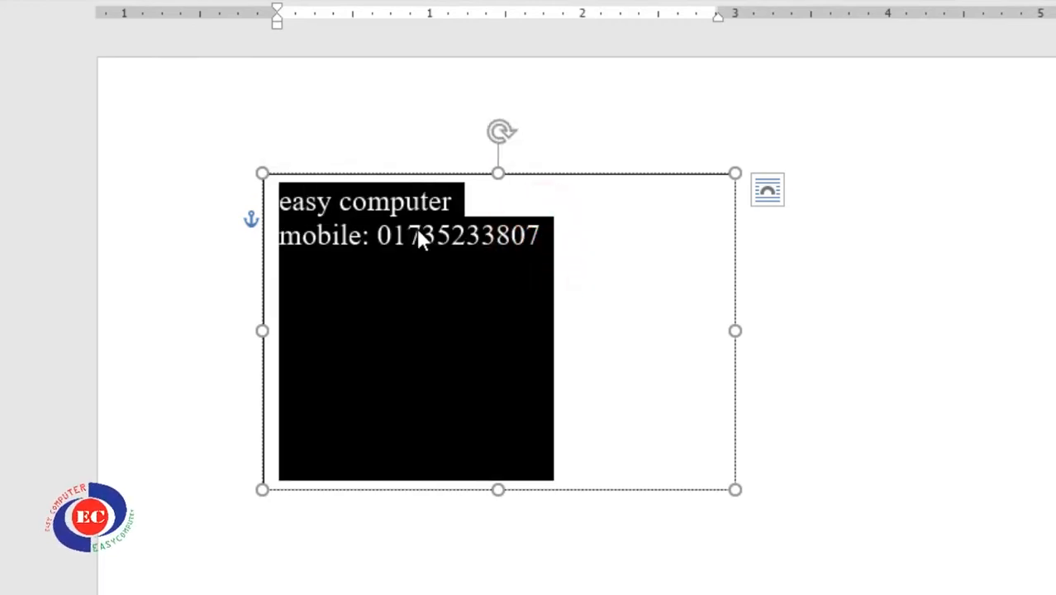
{"action": "key", "text": "ctrl+e"}
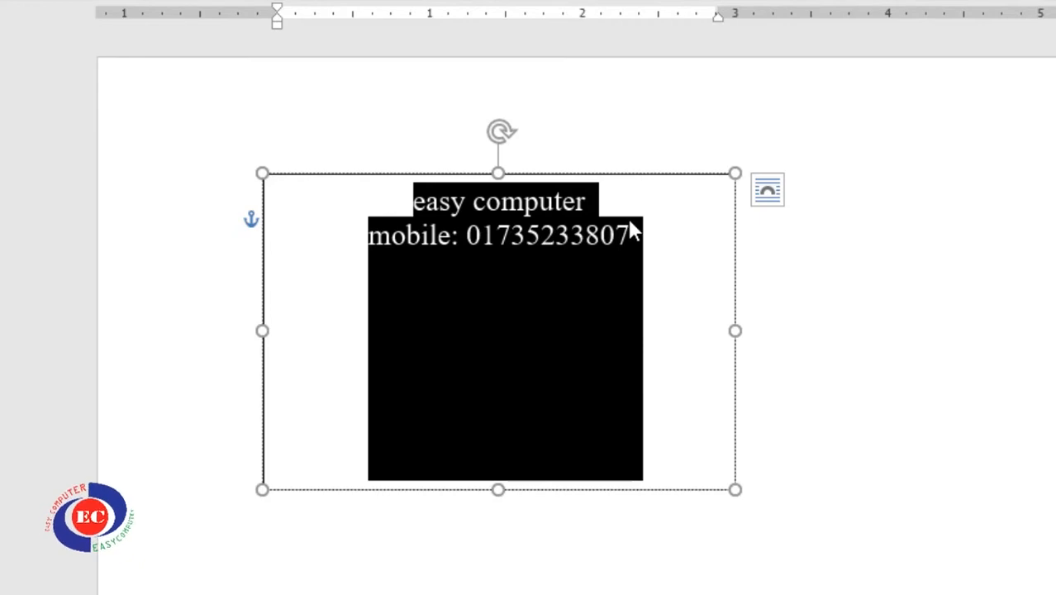
{"action": "left_click", "coordinate": [649, 271]}
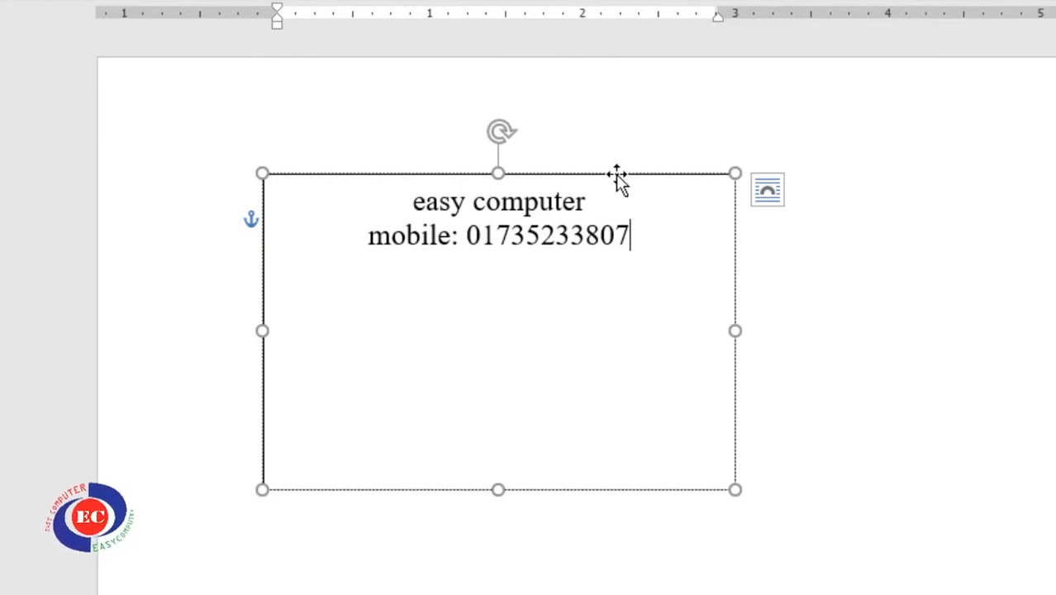
Move the contact text box further right and show its Drawing Tools Format options
{"action": "left_click_drag", "start_coordinate": [617, 175], "coordinate": [747, 153]}
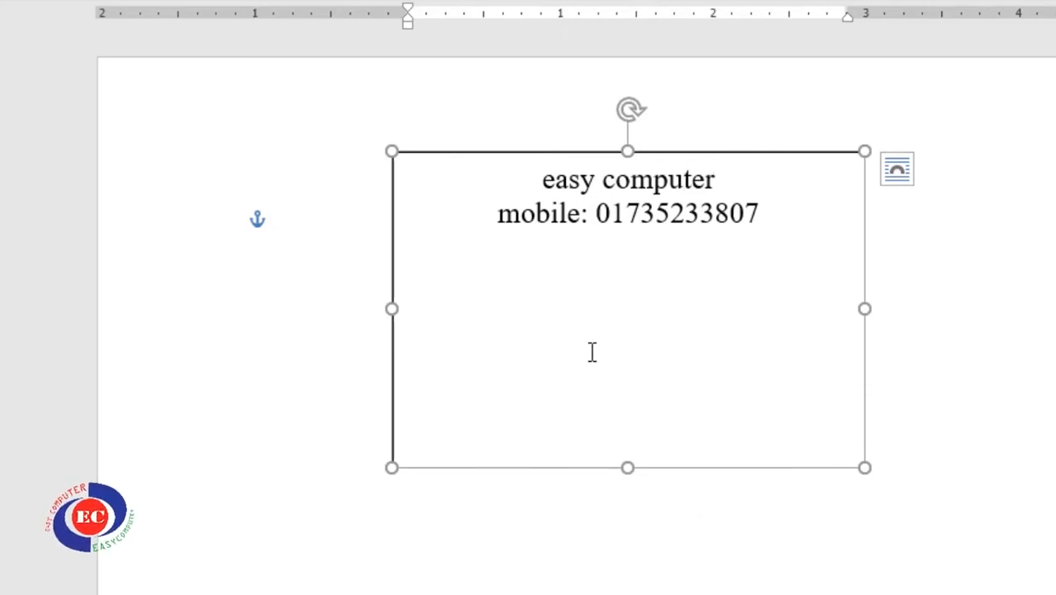
{"action": "left_click", "coordinate": [631, 206]}
{"action": "left_click", "coordinate": [714, 177]}
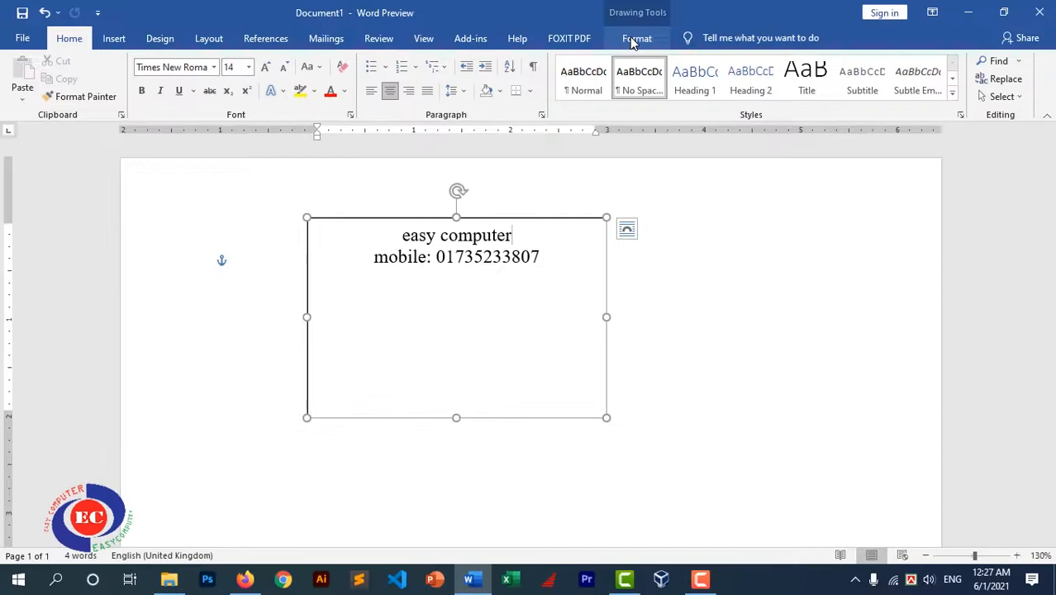
{"action": "left_click", "coordinate": [634, 38]}
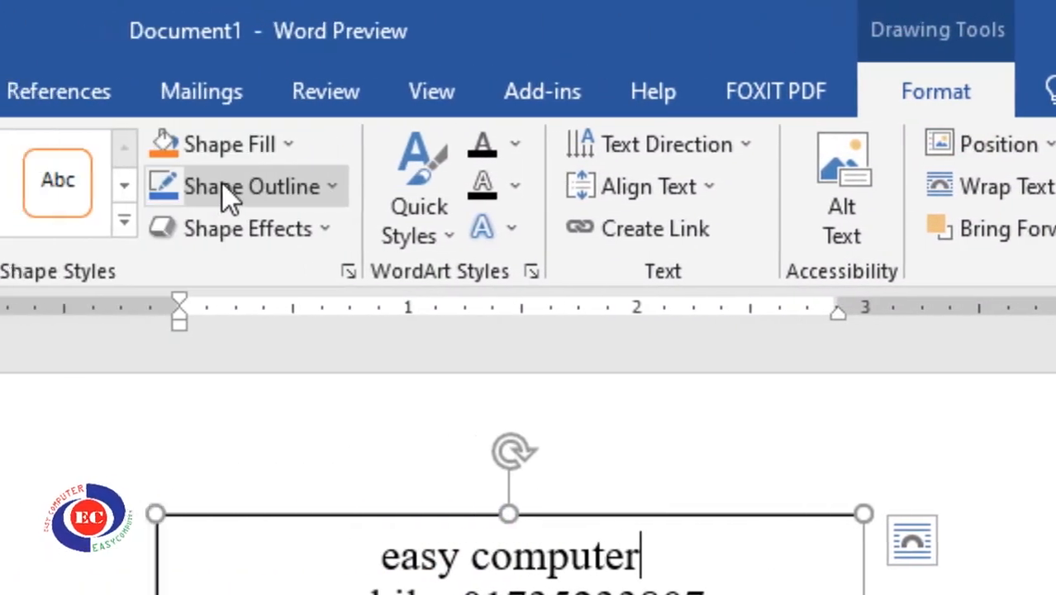
Give the contact text box No Outline and No Fill, then drag it up and right
{"action": "left_click", "coordinate": [222, 184]}
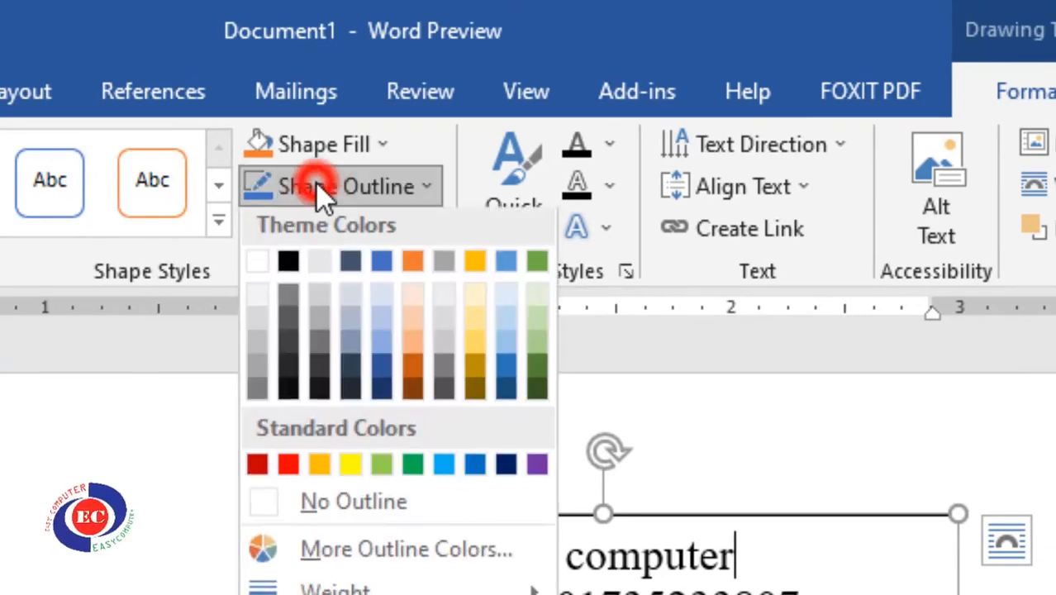
{"action": "left_click", "coordinate": [391, 511]}
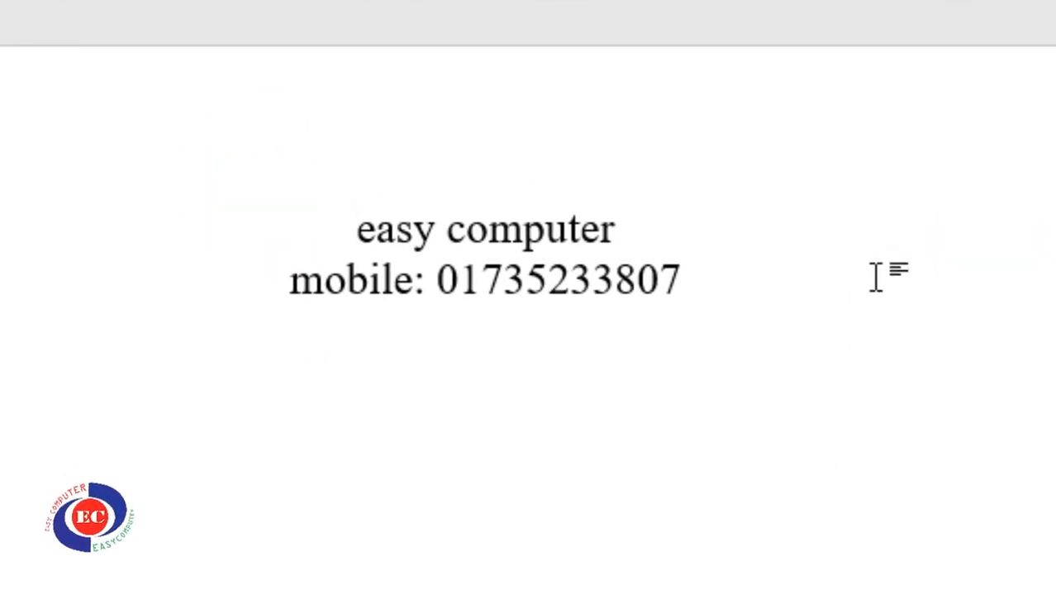
{"action": "left_click", "coordinate": [493, 223]}
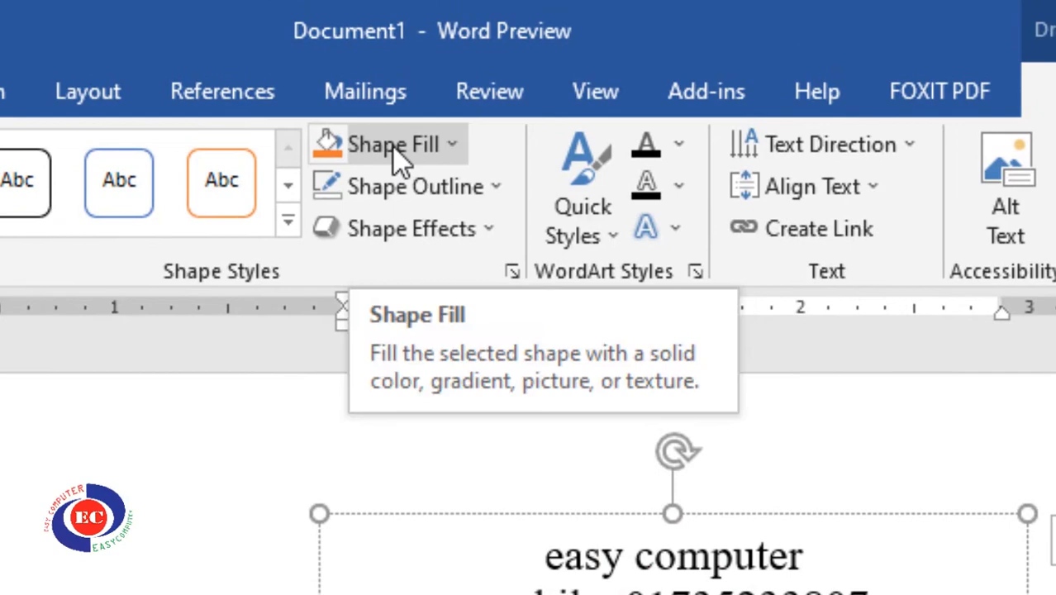
{"action": "left_click", "coordinate": [453, 146]}
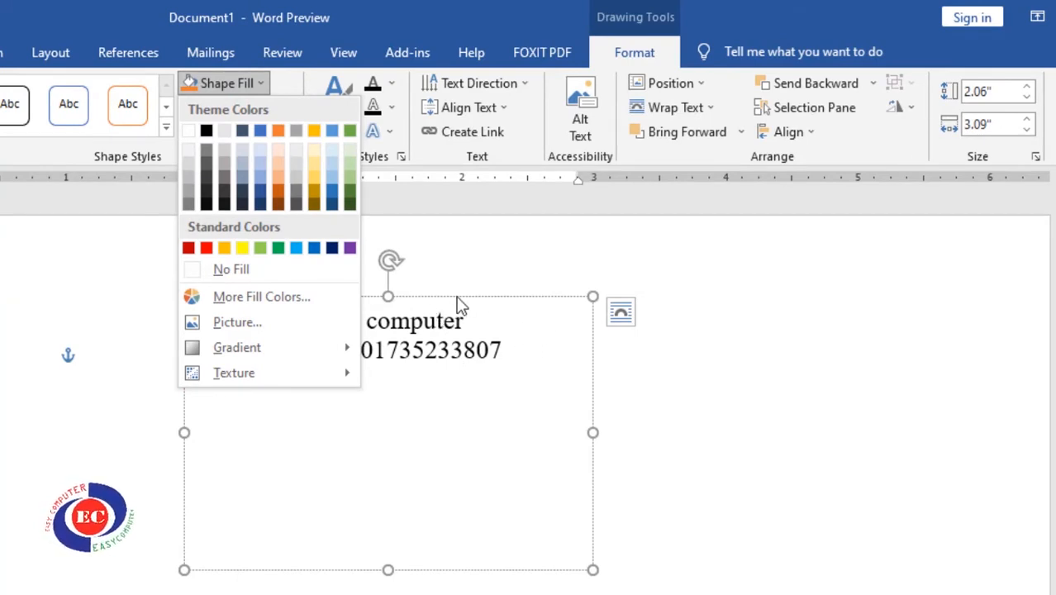
{"action": "left_click", "coordinate": [244, 271]}
{"action": "left_click_drag", "start_coordinate": [477, 290], "coordinate": [618, 371]}
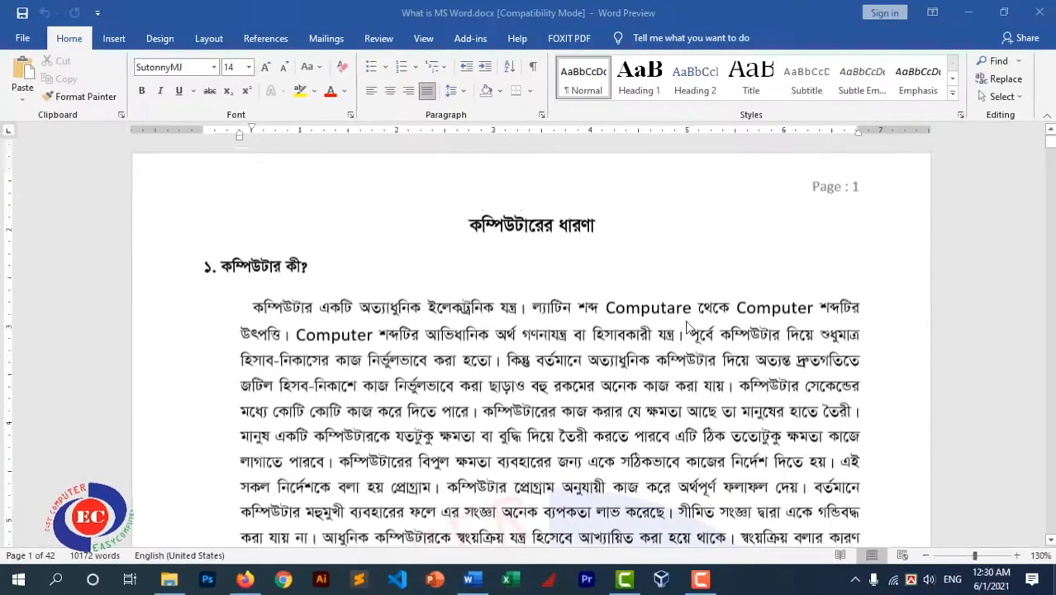
Open page 1's footer and reposition the Prepared by text box toward the right
{"action": "scroll", "coordinate": [731, 344], "scroll_direction": "down", "scroll_amount": 15}
{"action": "scroll", "coordinate": [741, 357], "scroll_direction": "down", "scroll_amount": 4}
{"action": "scroll", "coordinate": [702, 274], "scroll_direction": "up", "scroll_amount": 3}
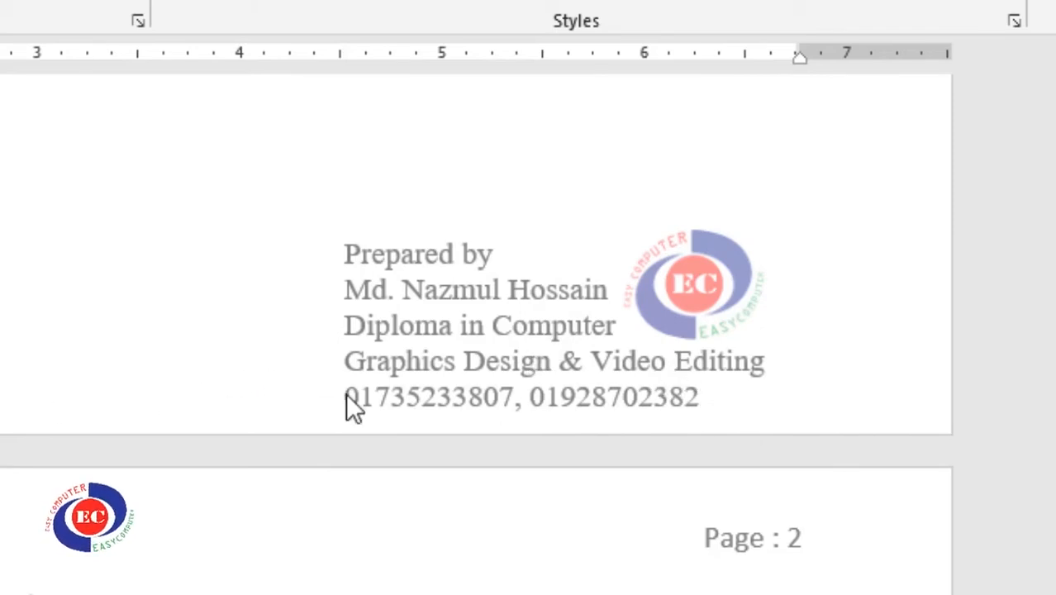
{"action": "double_click", "coordinate": [149, 390]}
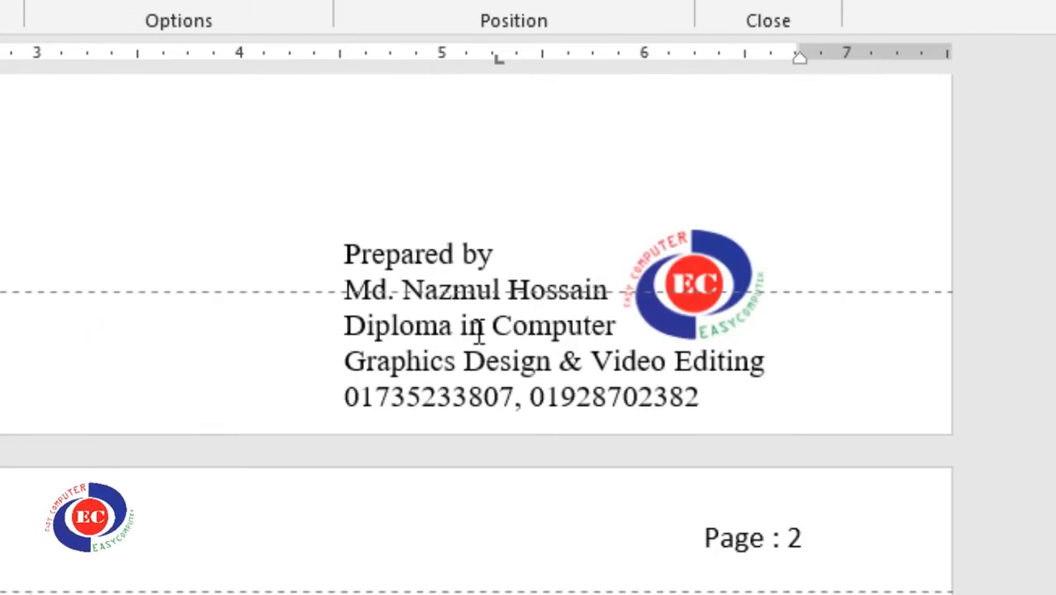
{"action": "left_click", "coordinate": [398, 333]}
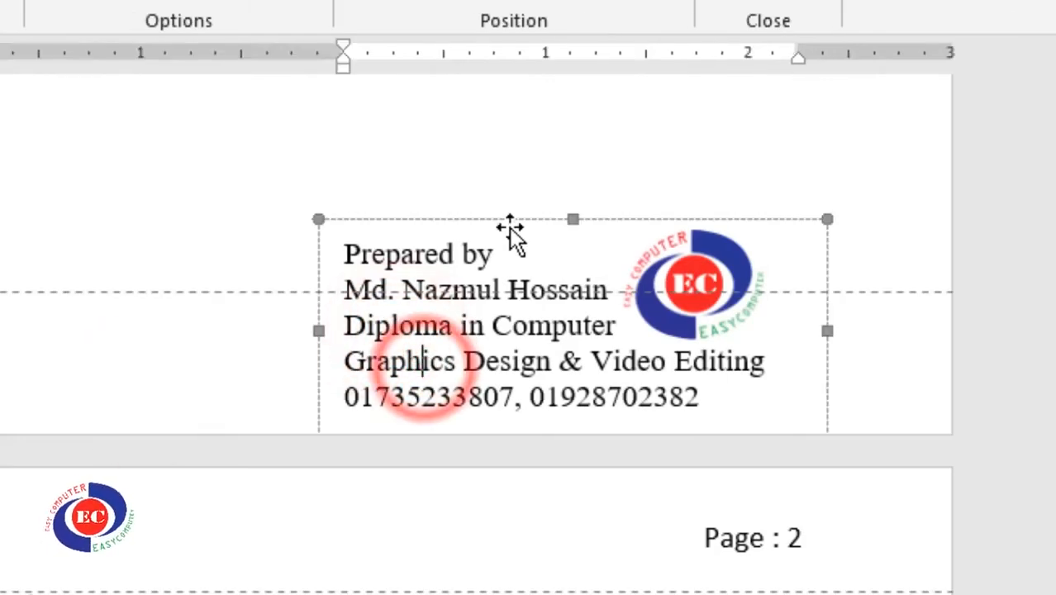
{"action": "left_click_drag", "start_coordinate": [456, 219], "coordinate": [129, 141]}
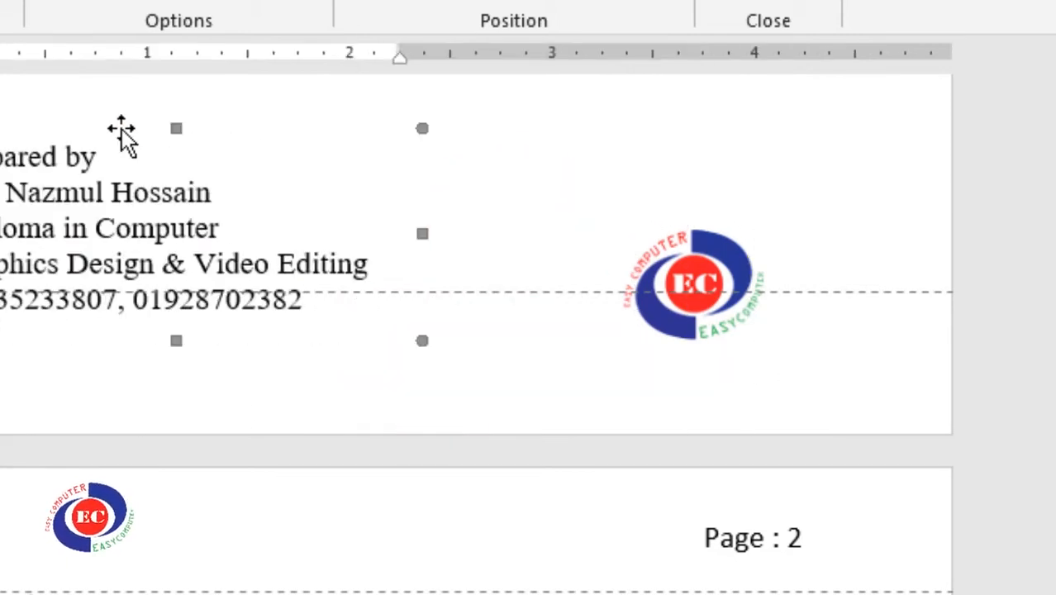
{"action": "left_click_drag", "start_coordinate": [290, 321], "coordinate": [550, 212]}
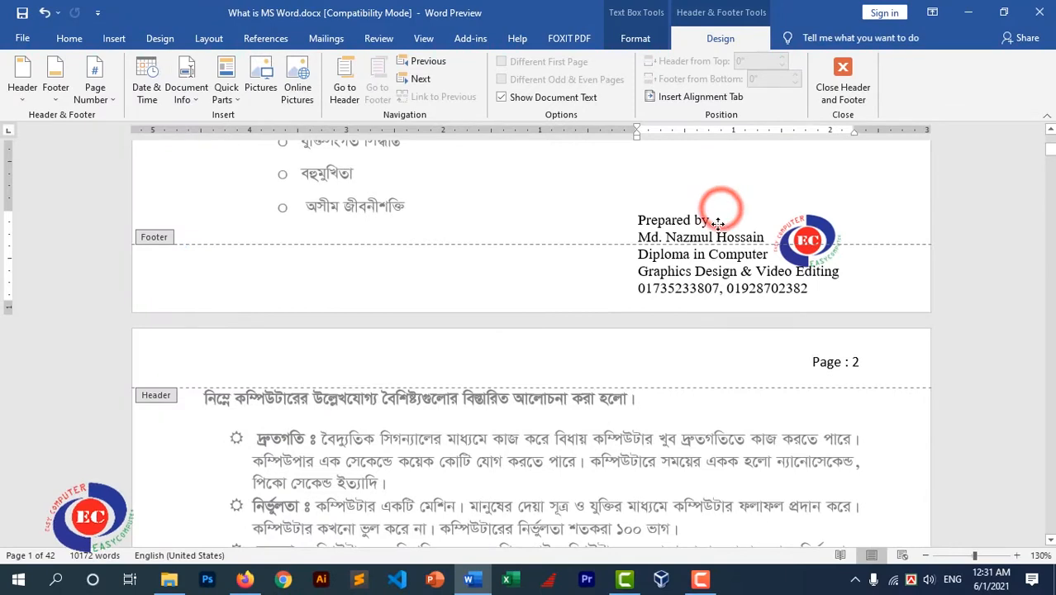
{"action": "left_click_drag", "start_coordinate": [719, 223], "coordinate": [715, 236]}
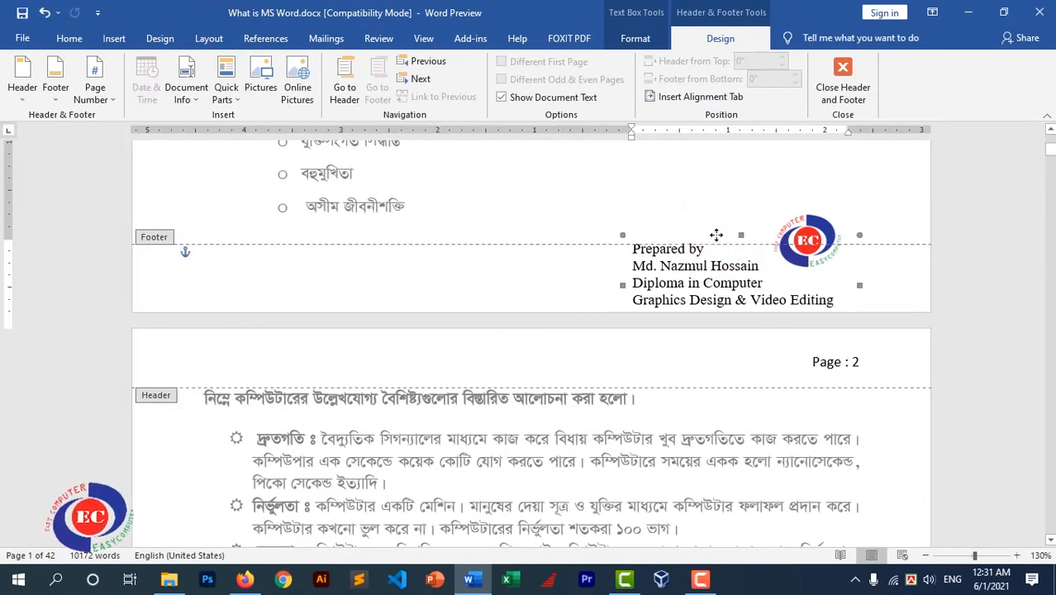
{"action": "left_click", "coordinate": [650, 252]}
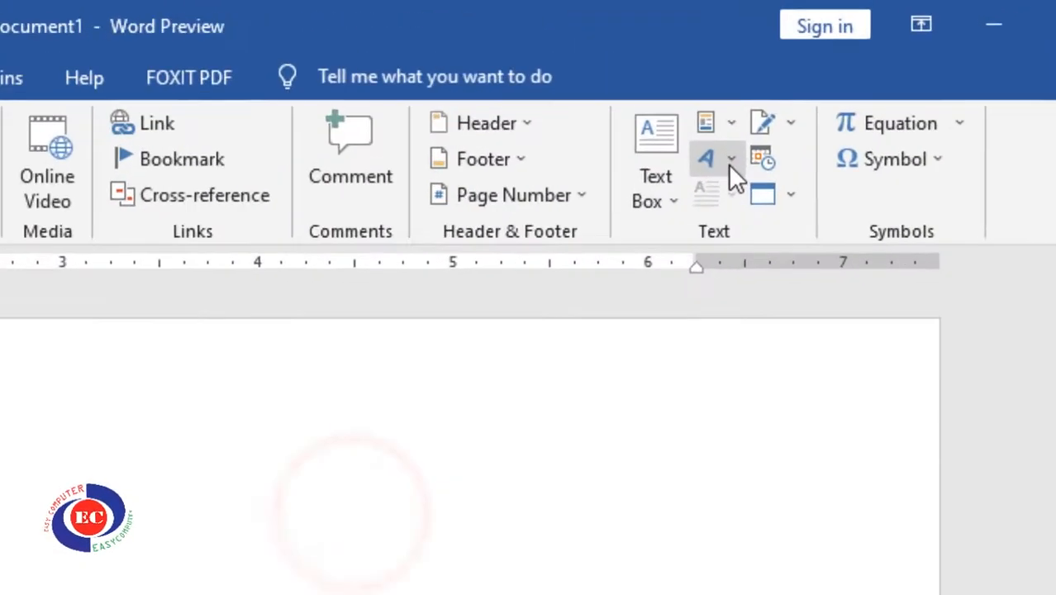
Insert a blue WordArt placeholder from the WordArt style gallery
{"action": "left_click", "coordinate": [826, 83]}
{"action": "left_click", "coordinate": [625, 241]}
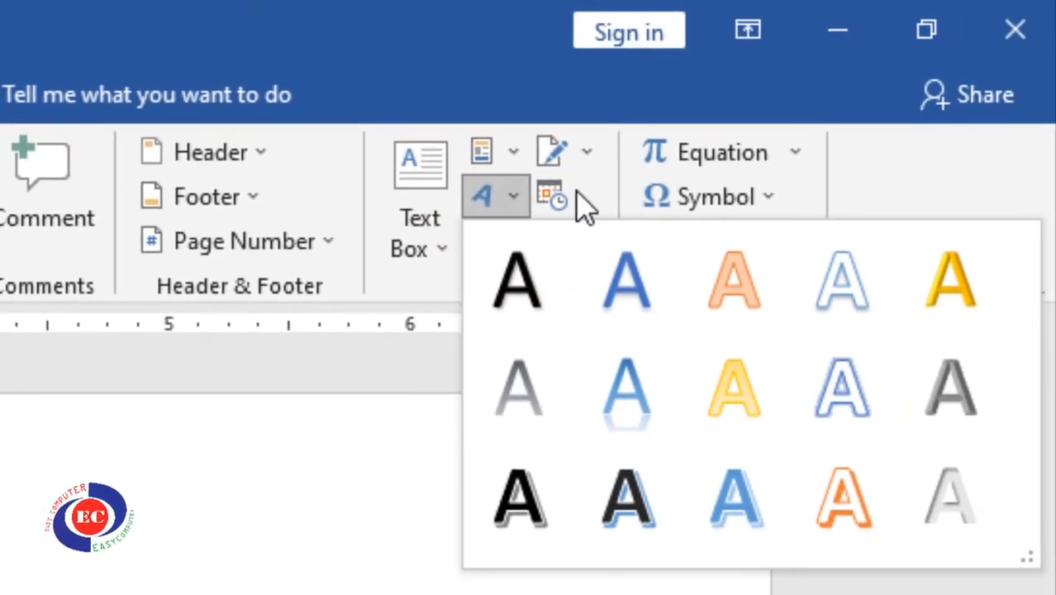
{"action": "left_click", "coordinate": [513, 200]}
{"action": "left_click", "coordinate": [513, 201]}
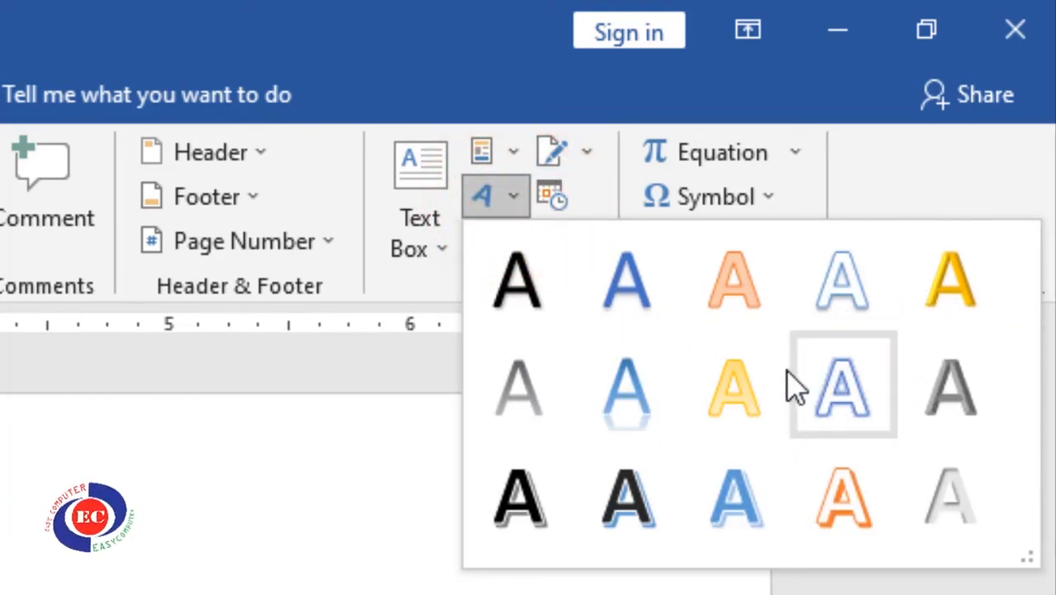
{"action": "left_click", "coordinate": [734, 501]}
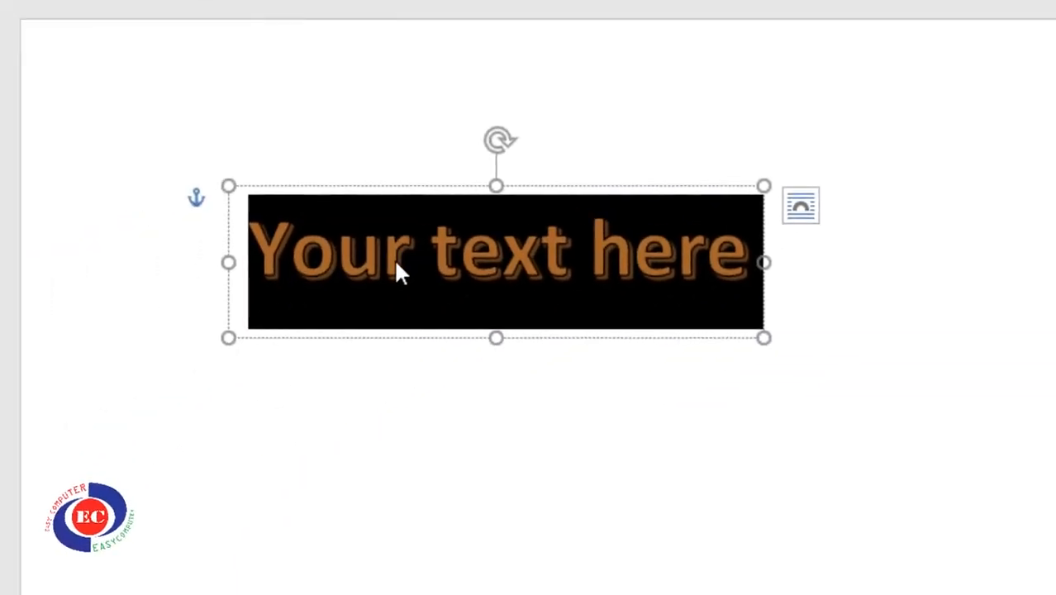
Replace the placeholder with 'Easy Computer Traing Center', correcting typing mistakes
{"action": "left_click", "coordinate": [424, 250]}
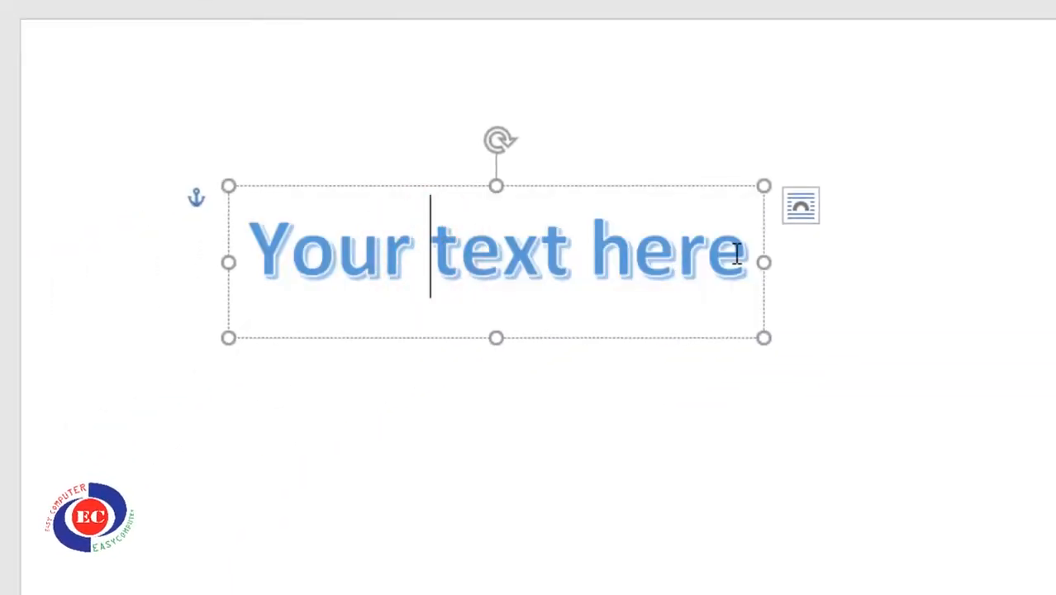
{"action": "left_click", "coordinate": [361, 252]}
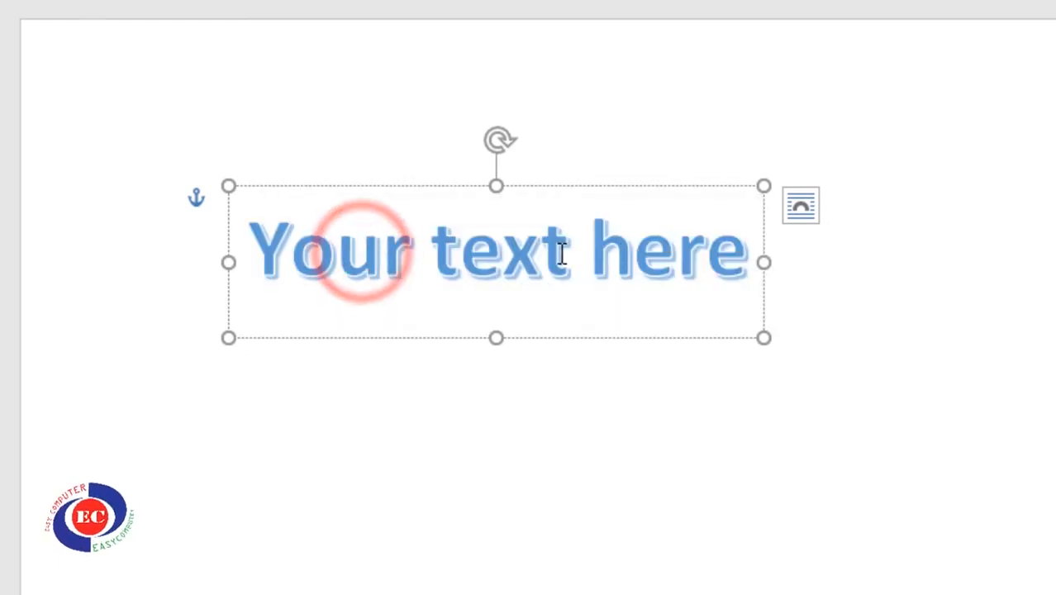
{"action": "left_click", "coordinate": [738, 252]}
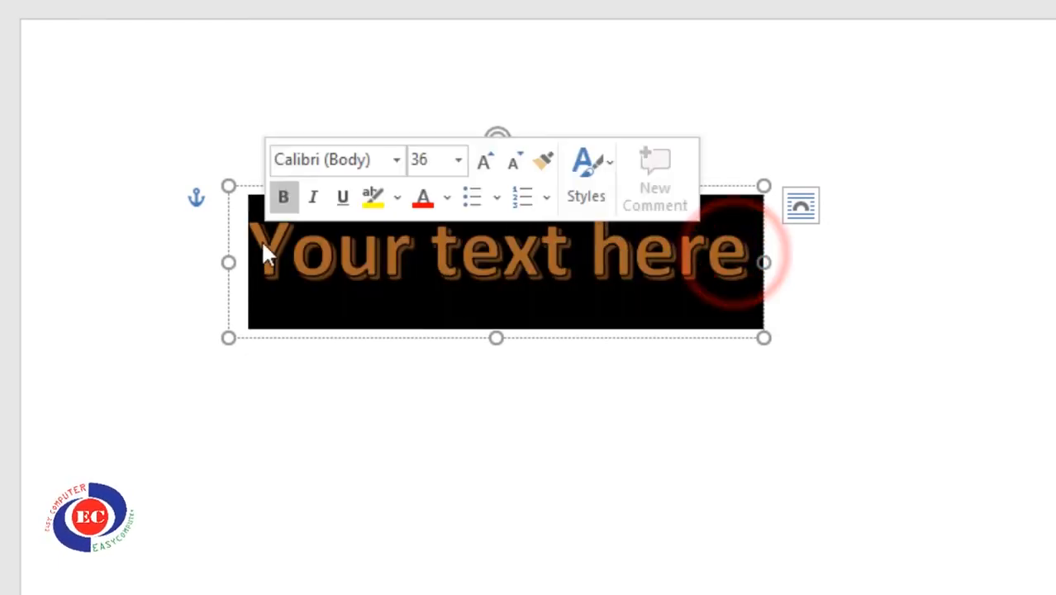
{"action": "type", "text": "Easu"}
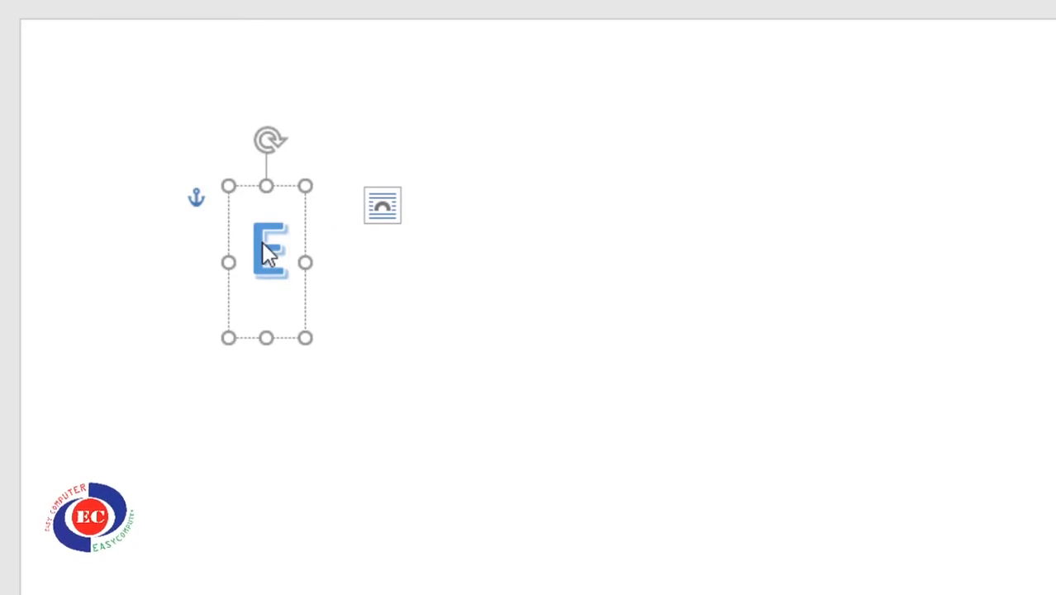
{"action": "key", "text": "BackSpace"}
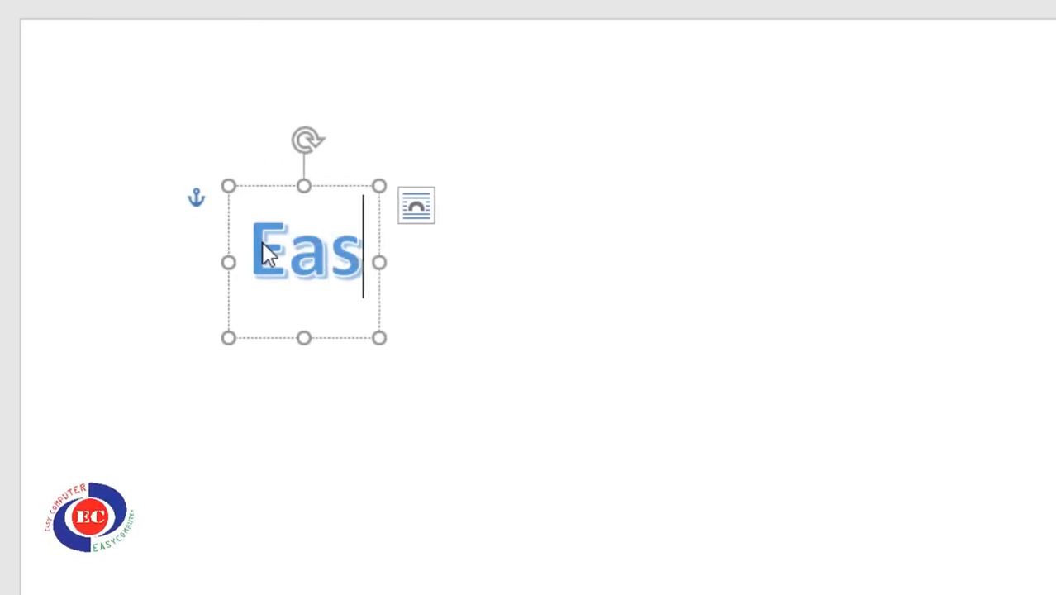
{"action": "type", "text": "y Compu"}
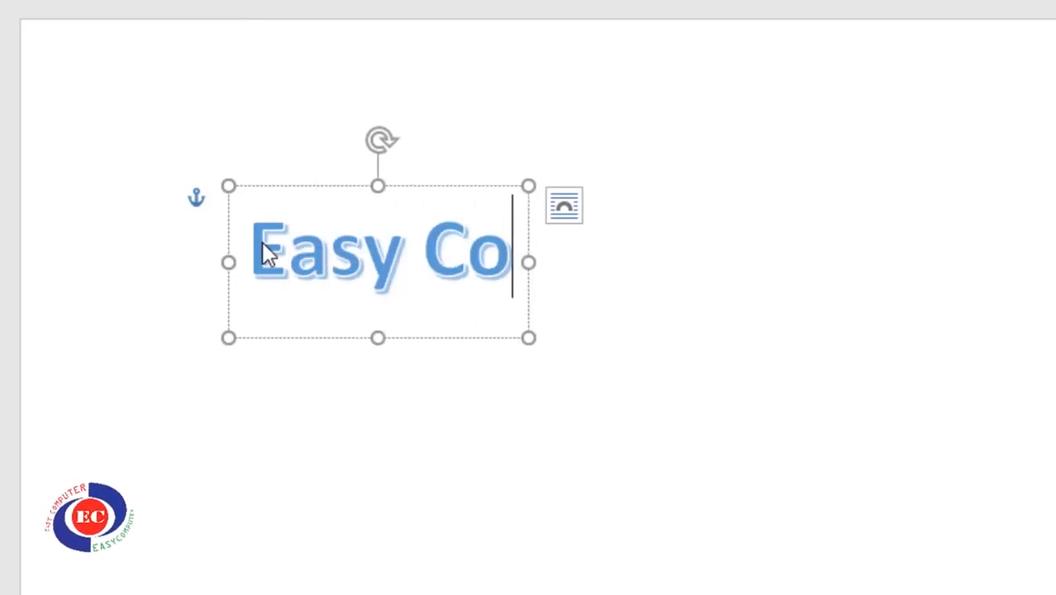
{"action": "type", "text": "ter Traing"}
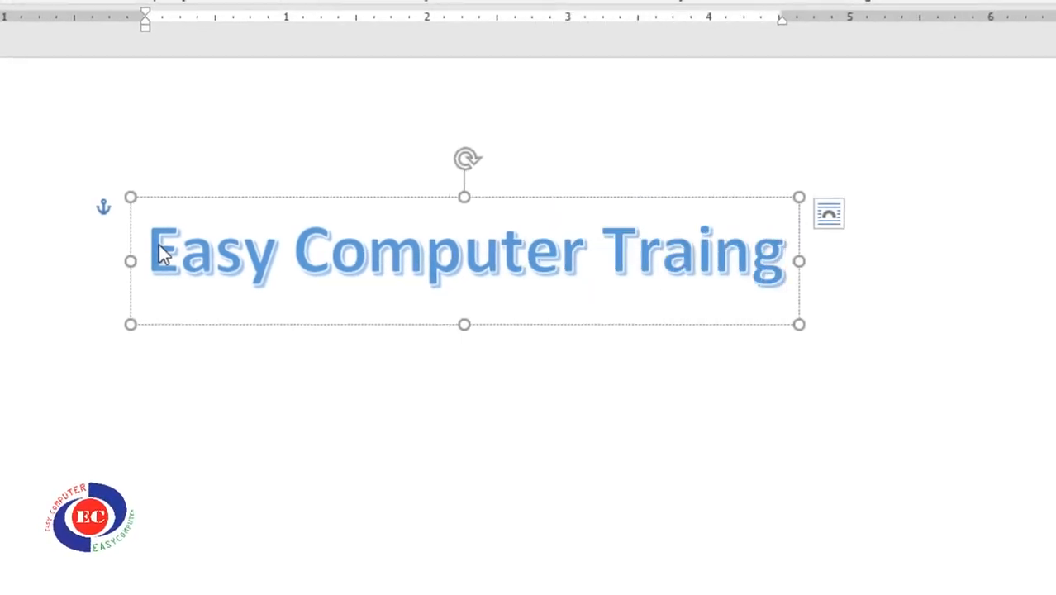
{"action": "type", "text": " Cner"}
{"action": "key", "text": "BackSpace"}
{"action": "key", "text": "BackSpace"}
{"action": "key", "text": "BackSpace"}
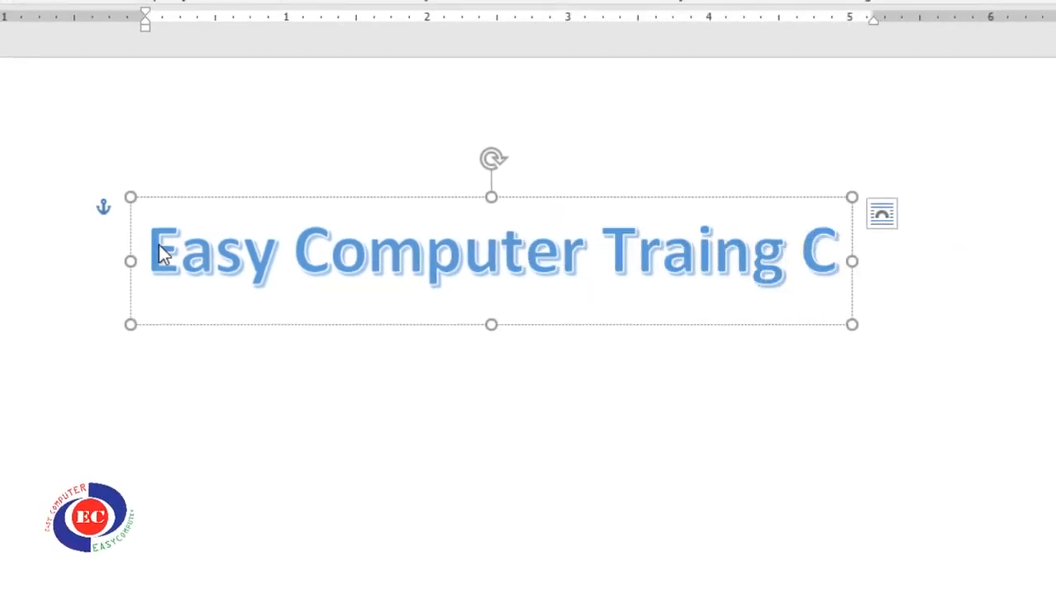
{"action": "type", "text": "enter"}
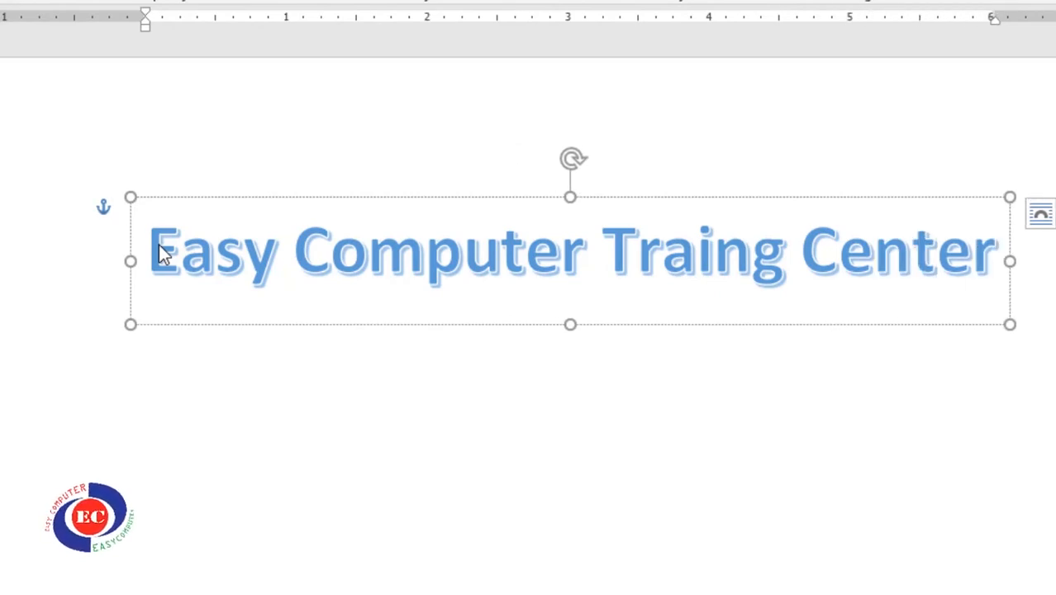
{"action": "left_click", "coordinate": [449, 438]}
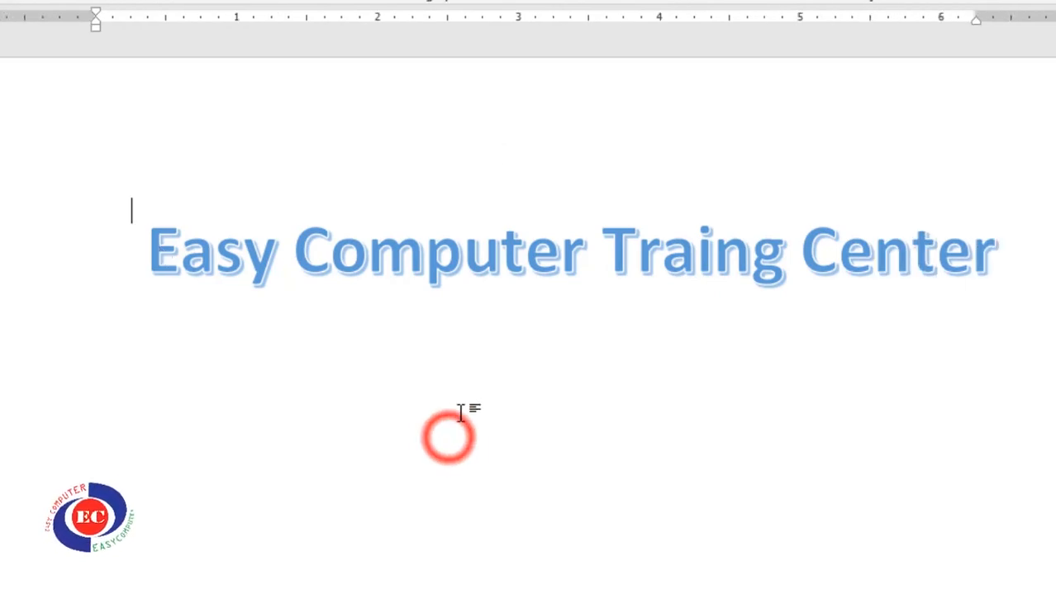
Select all the WordArt title text and give it a light blue fill and yellow outline
{"action": "left_click", "coordinate": [592, 244]}
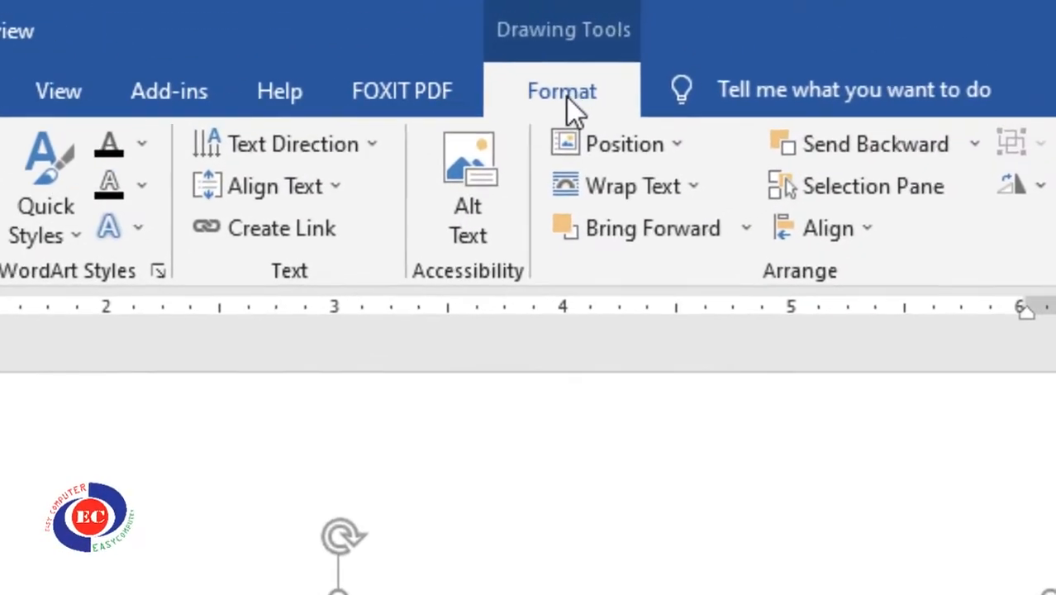
{"action": "left_click", "coordinate": [567, 98]}
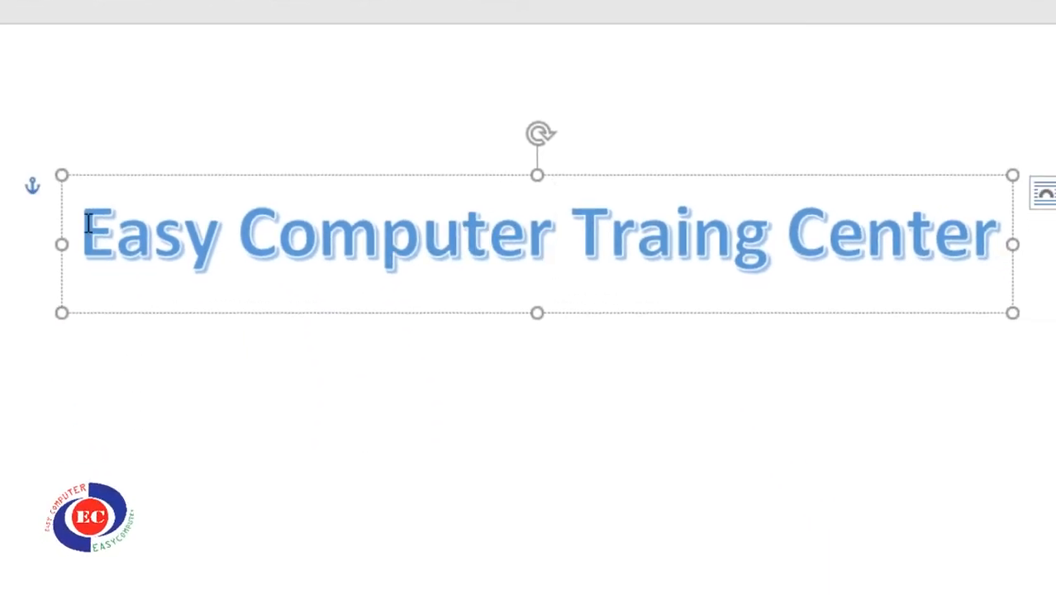
{"action": "left_click_drag", "start_coordinate": [222, 222], "coordinate": [1002, 232]}
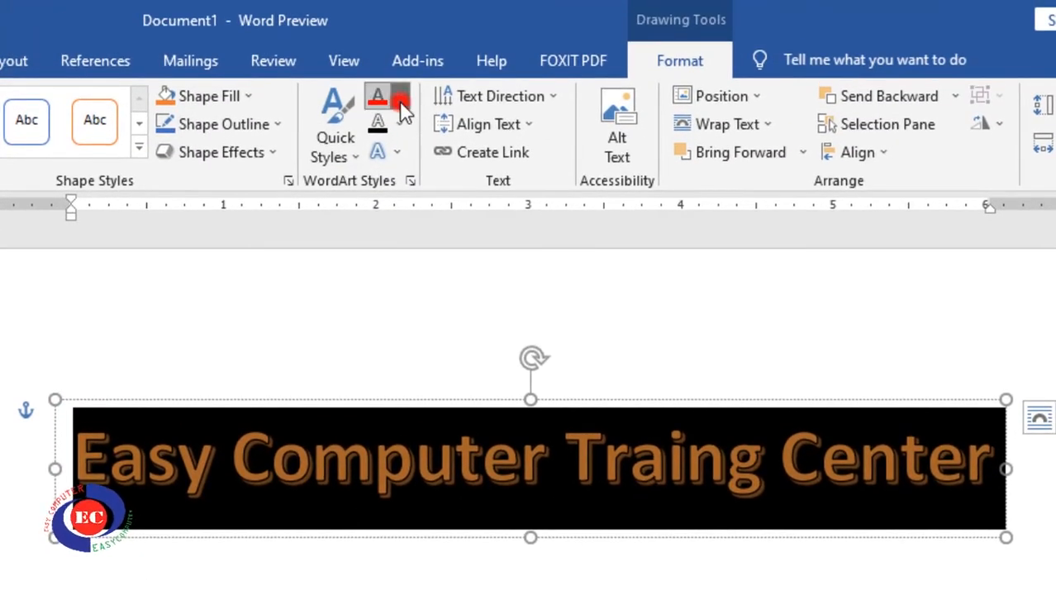
{"action": "left_click", "coordinate": [401, 103]}
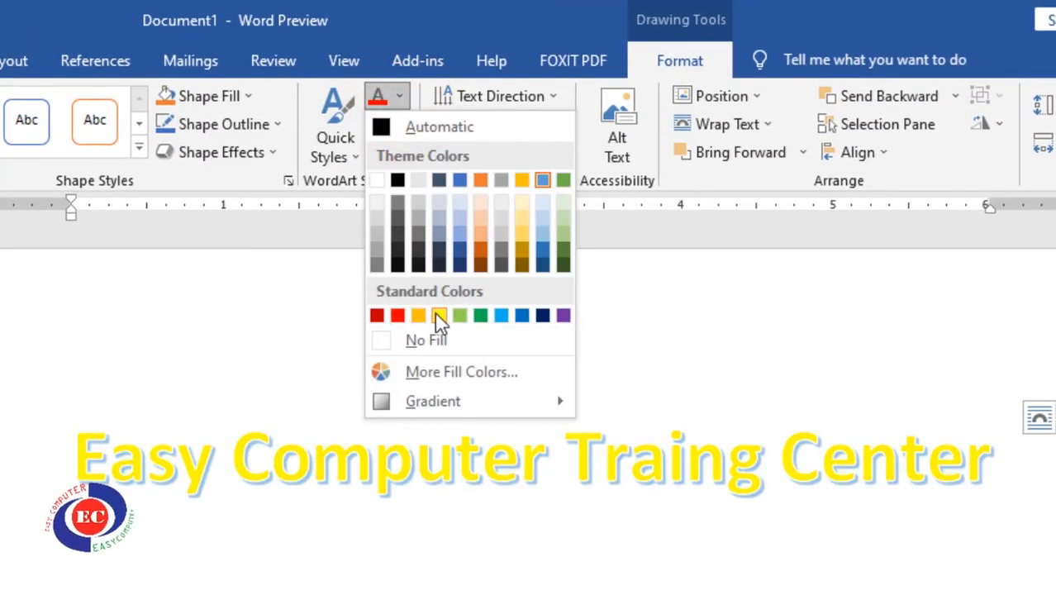
{"action": "left_click", "coordinate": [501, 316]}
{"action": "left_click", "coordinate": [404, 126]}
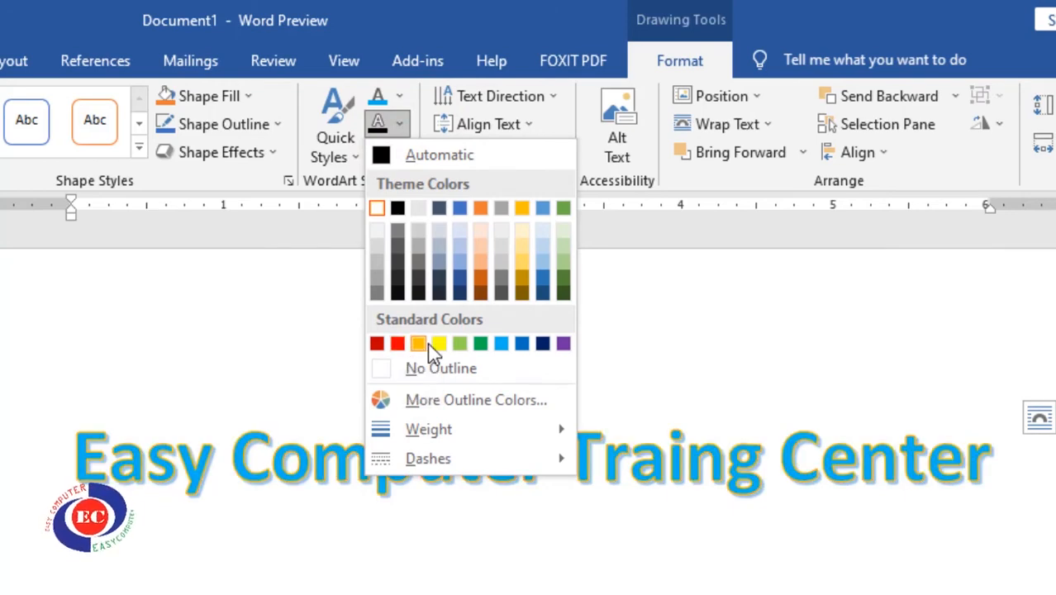
{"action": "left_click", "coordinate": [438, 344]}
{"action": "left_click", "coordinate": [395, 156]}
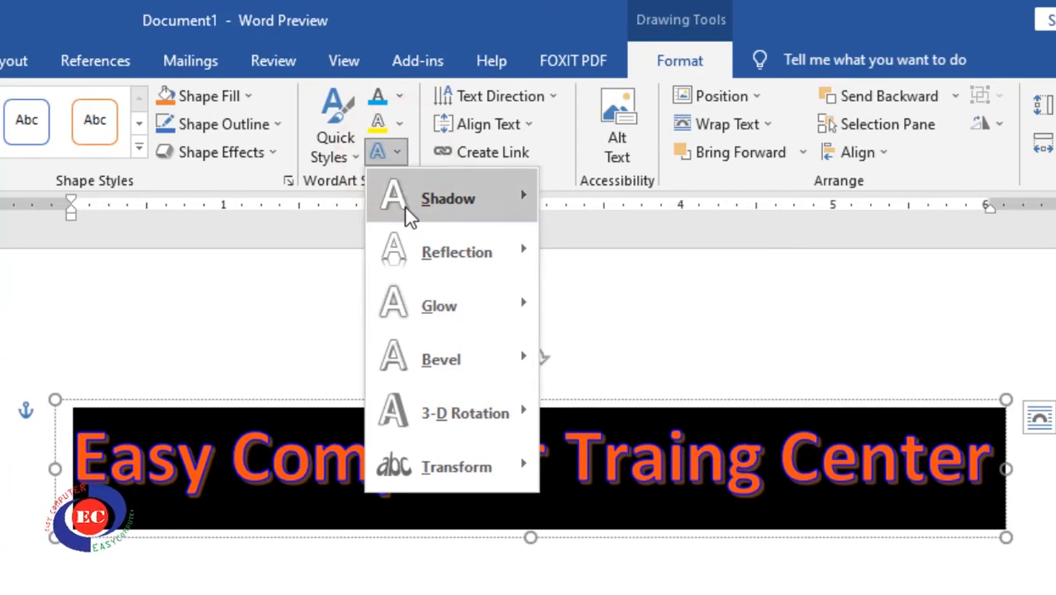
Apply the Arch transform to the light blue, yellow-edged WordArt title
{"action": "left_click", "coordinate": [427, 199]}
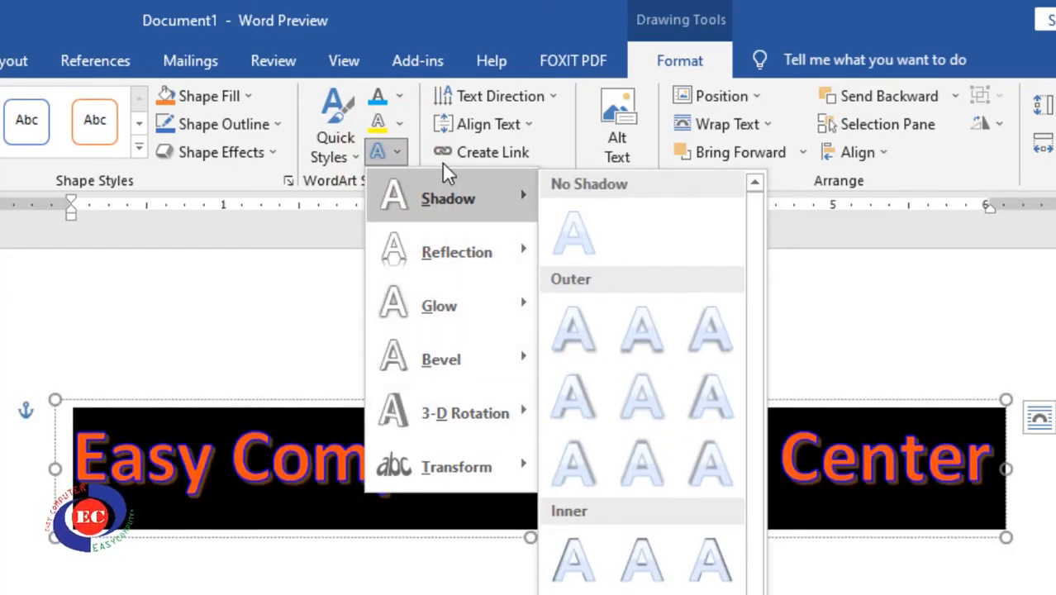
{"action": "mouse_move", "coordinate": [417, 443]}
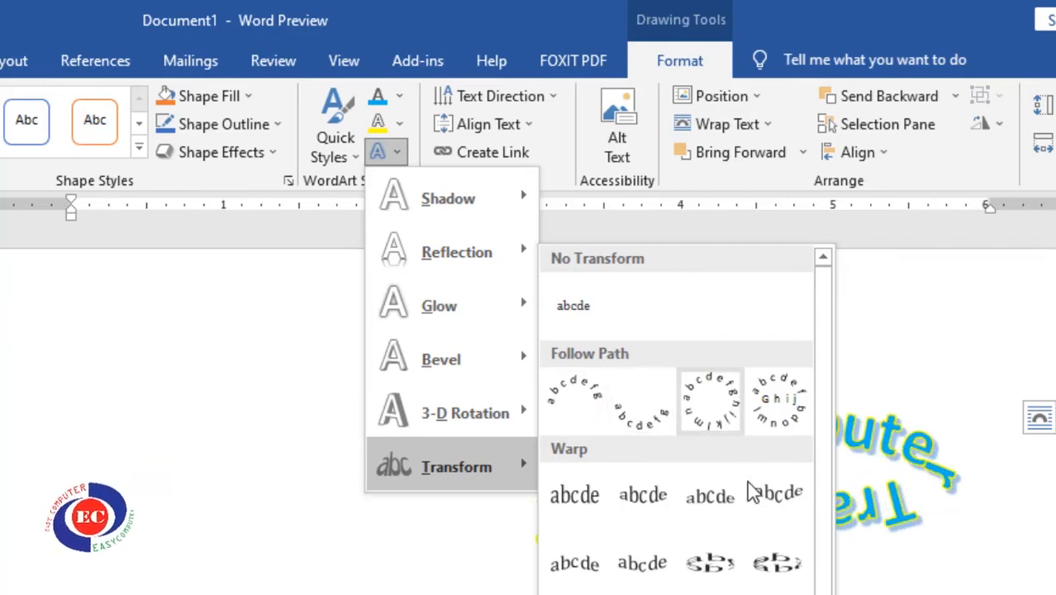
{"action": "left_click", "coordinate": [567, 408]}
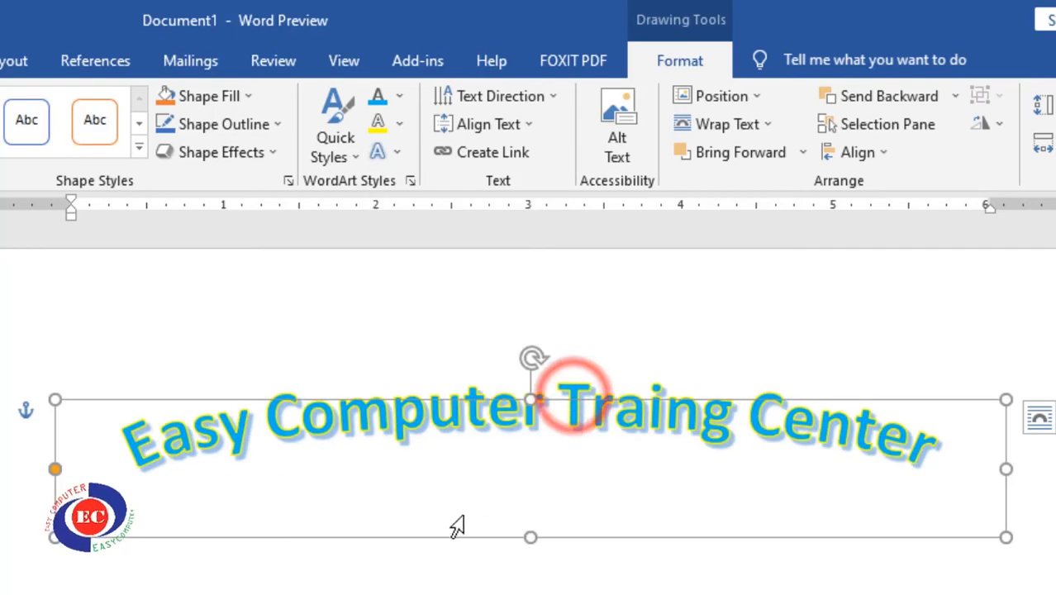
{"action": "triple_click", "coordinate": [415, 463]}
{"action": "left_click", "coordinate": [406, 568]}
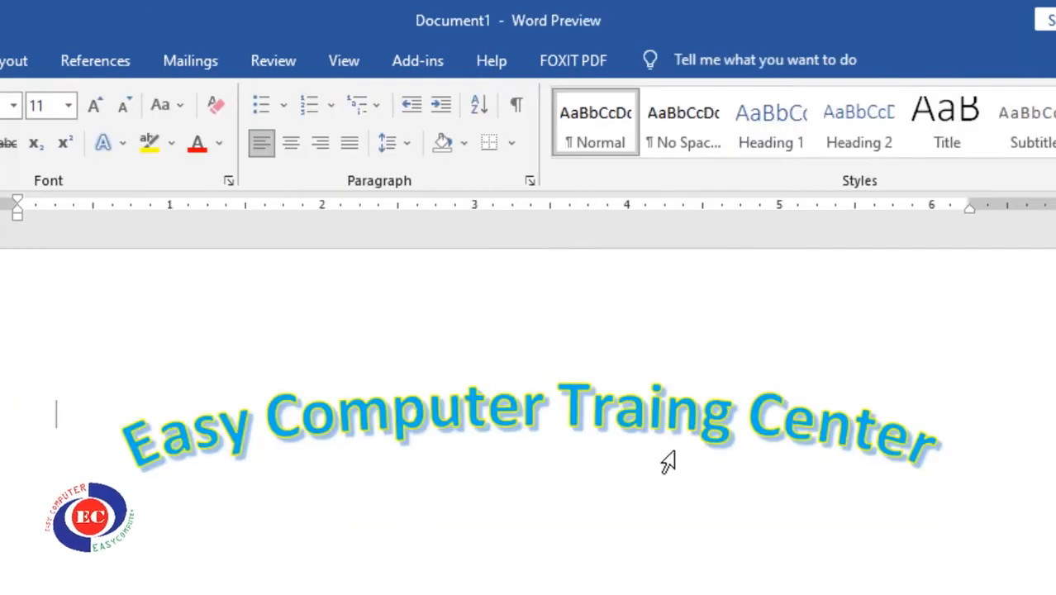
Stretch the WordArt box taller from its bottom-right handle to steepen the arch
{"action": "left_click", "coordinate": [536, 405]}
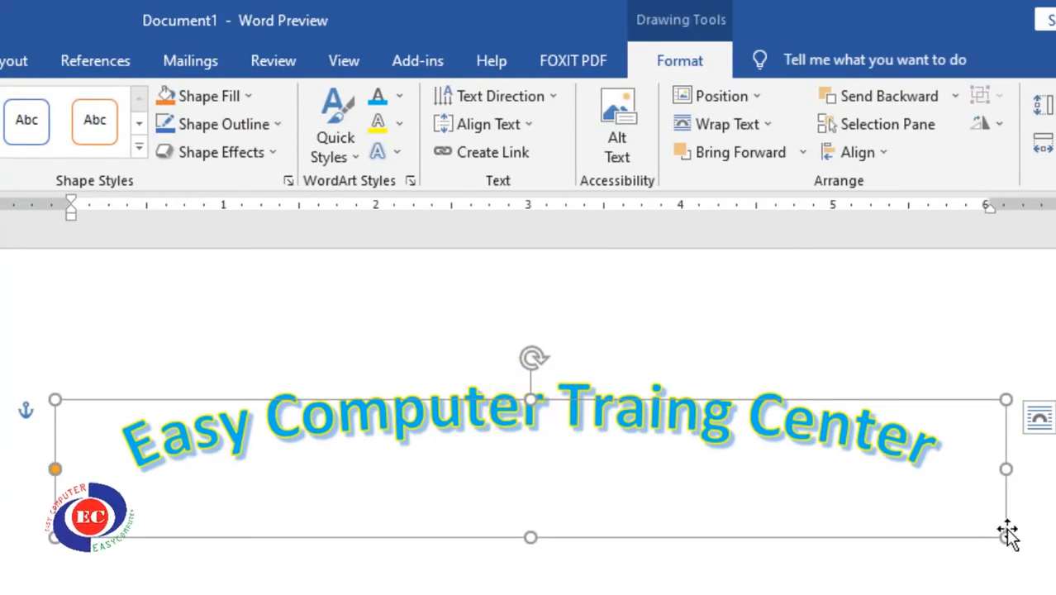
{"action": "left_click_drag", "start_coordinate": [1006, 535], "coordinate": [1038, 514]}
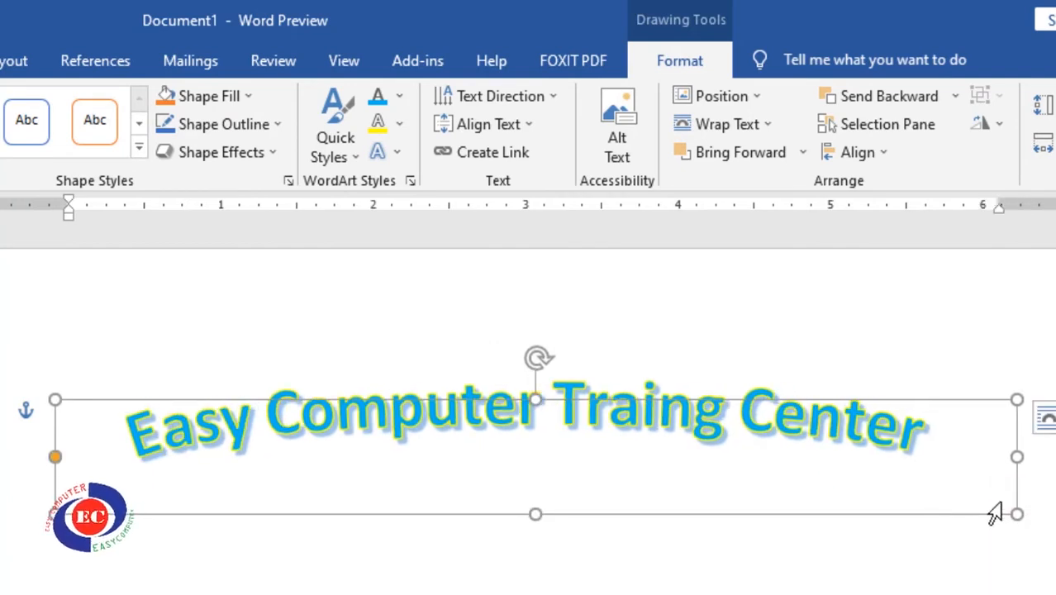
{"action": "left_click_drag", "start_coordinate": [1016, 514], "coordinate": [983, 594]}
{"action": "left_click", "coordinate": [610, 320]}
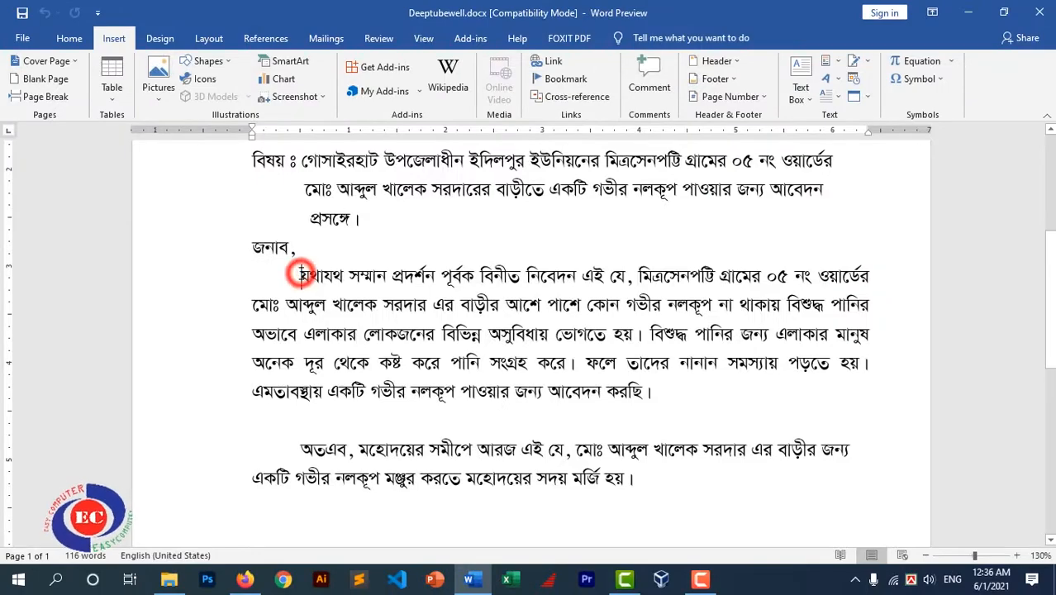
Make the request paragraph's first letter a Dropped capital spanning three lines
{"action": "left_click", "coordinate": [829, 96]}
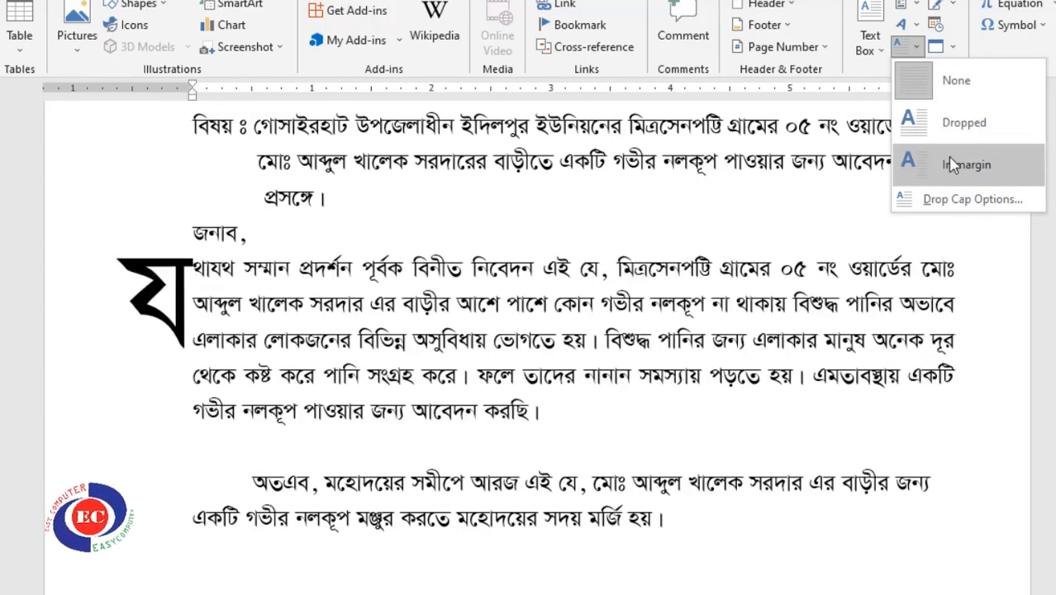
{"action": "left_click", "coordinate": [950, 124]}
{"action": "left_click", "coordinate": [388, 302]}
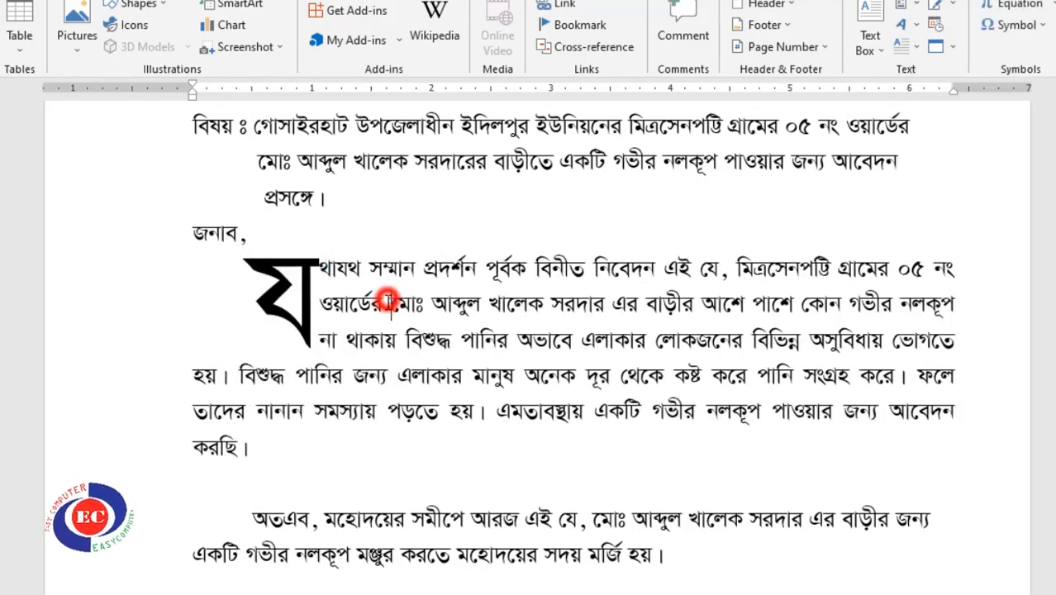
{"action": "left_click", "coordinate": [311, 303]}
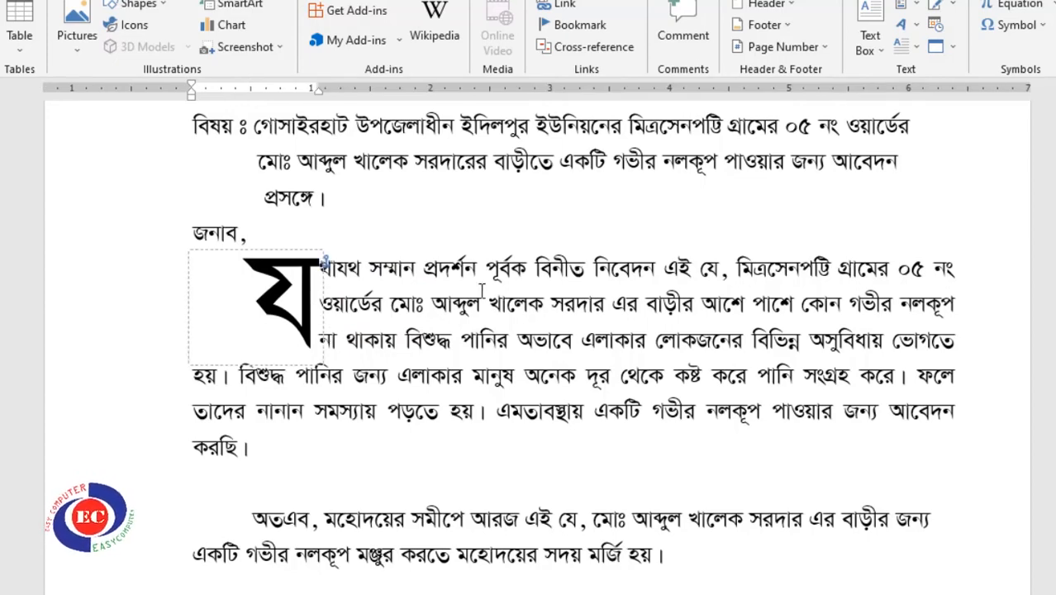
Set the paragraph's drop cap back to None
{"action": "left_click", "coordinate": [916, 50]}
{"action": "left_click", "coordinate": [525, 299]}
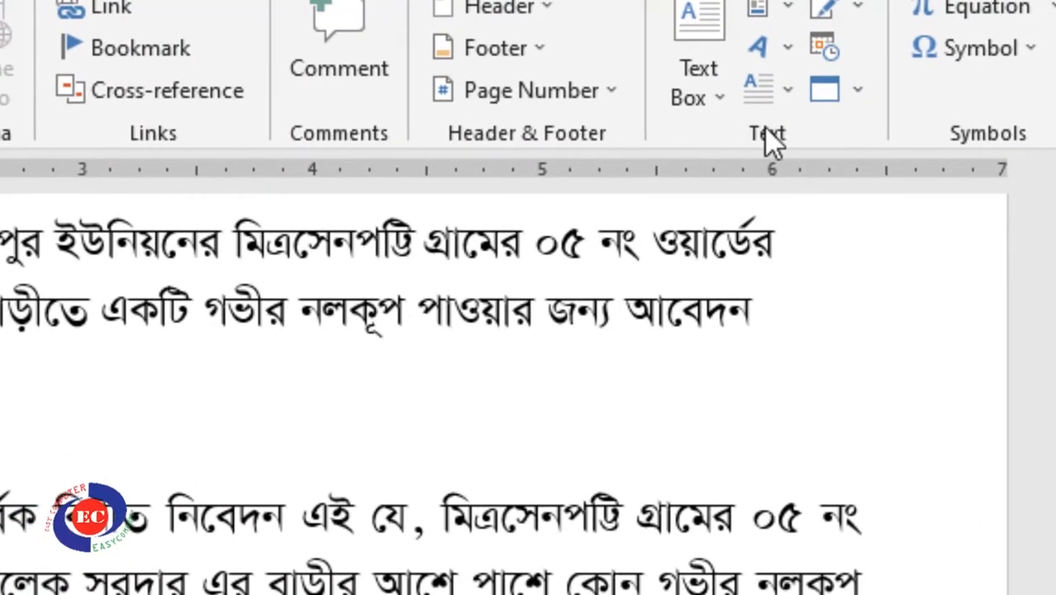
{"action": "left_click", "coordinate": [783, 84]}
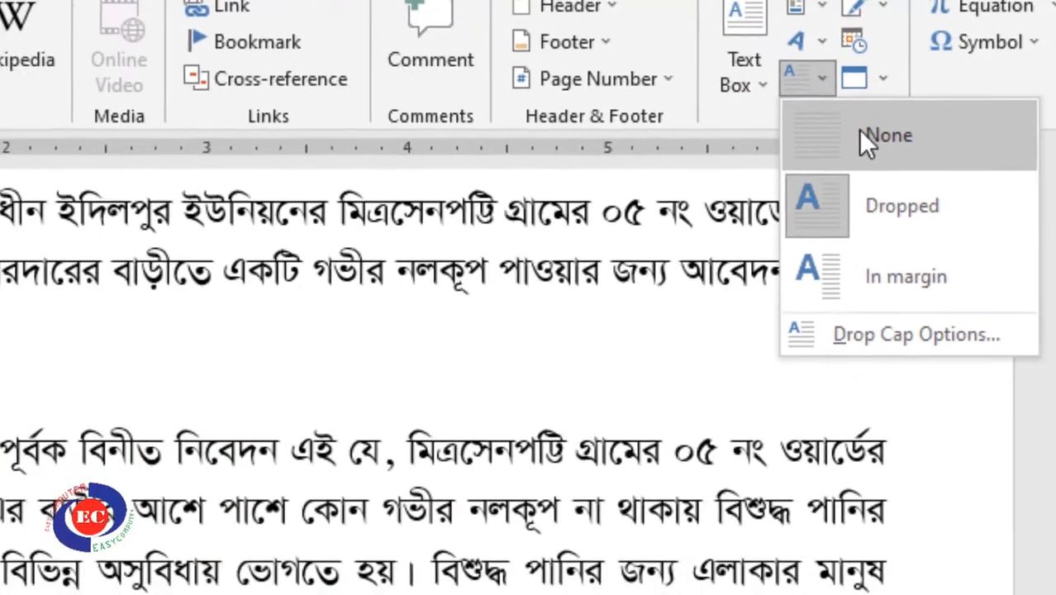
{"action": "left_click", "coordinate": [860, 132]}
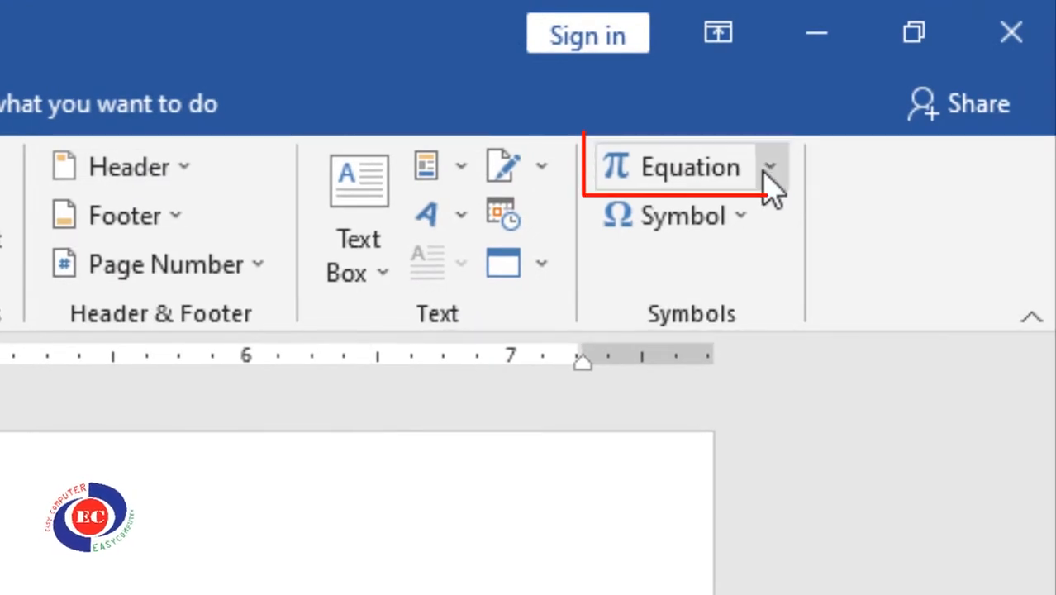
Browse the built-in equation gallery, then view Equation.docx's log, fraction and matrix examples
{"action": "left_click", "coordinate": [768, 169]}
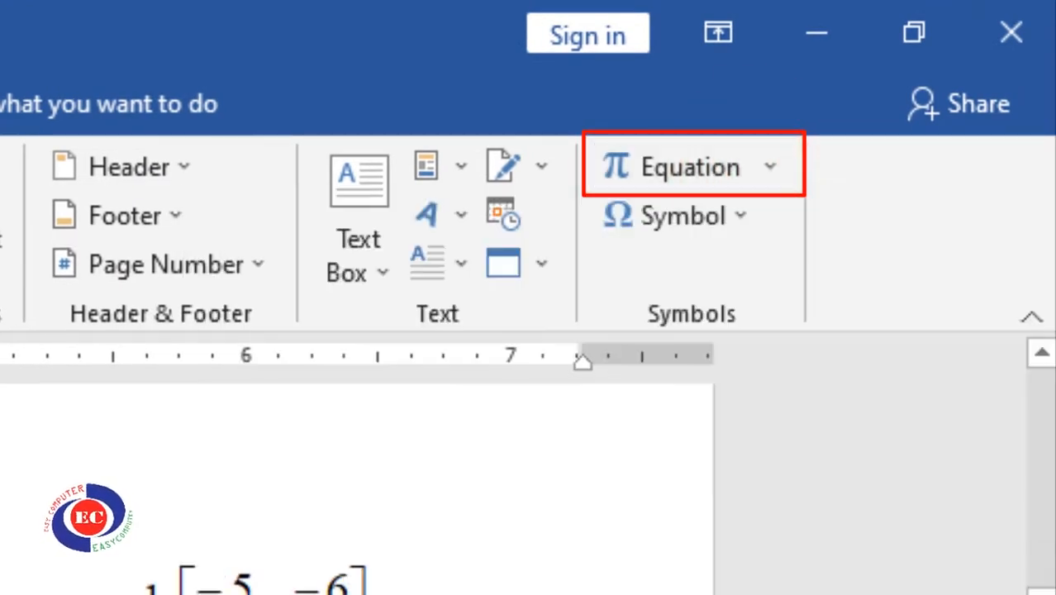
{"action": "scroll", "coordinate": [232, 305], "scroll_direction": "up", "scroll_amount": 3}
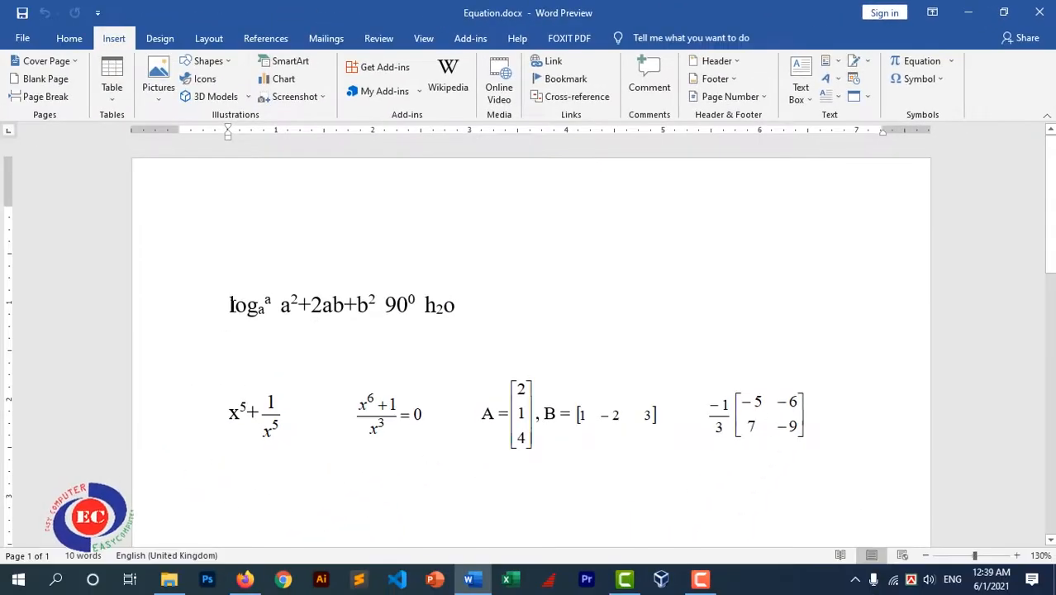